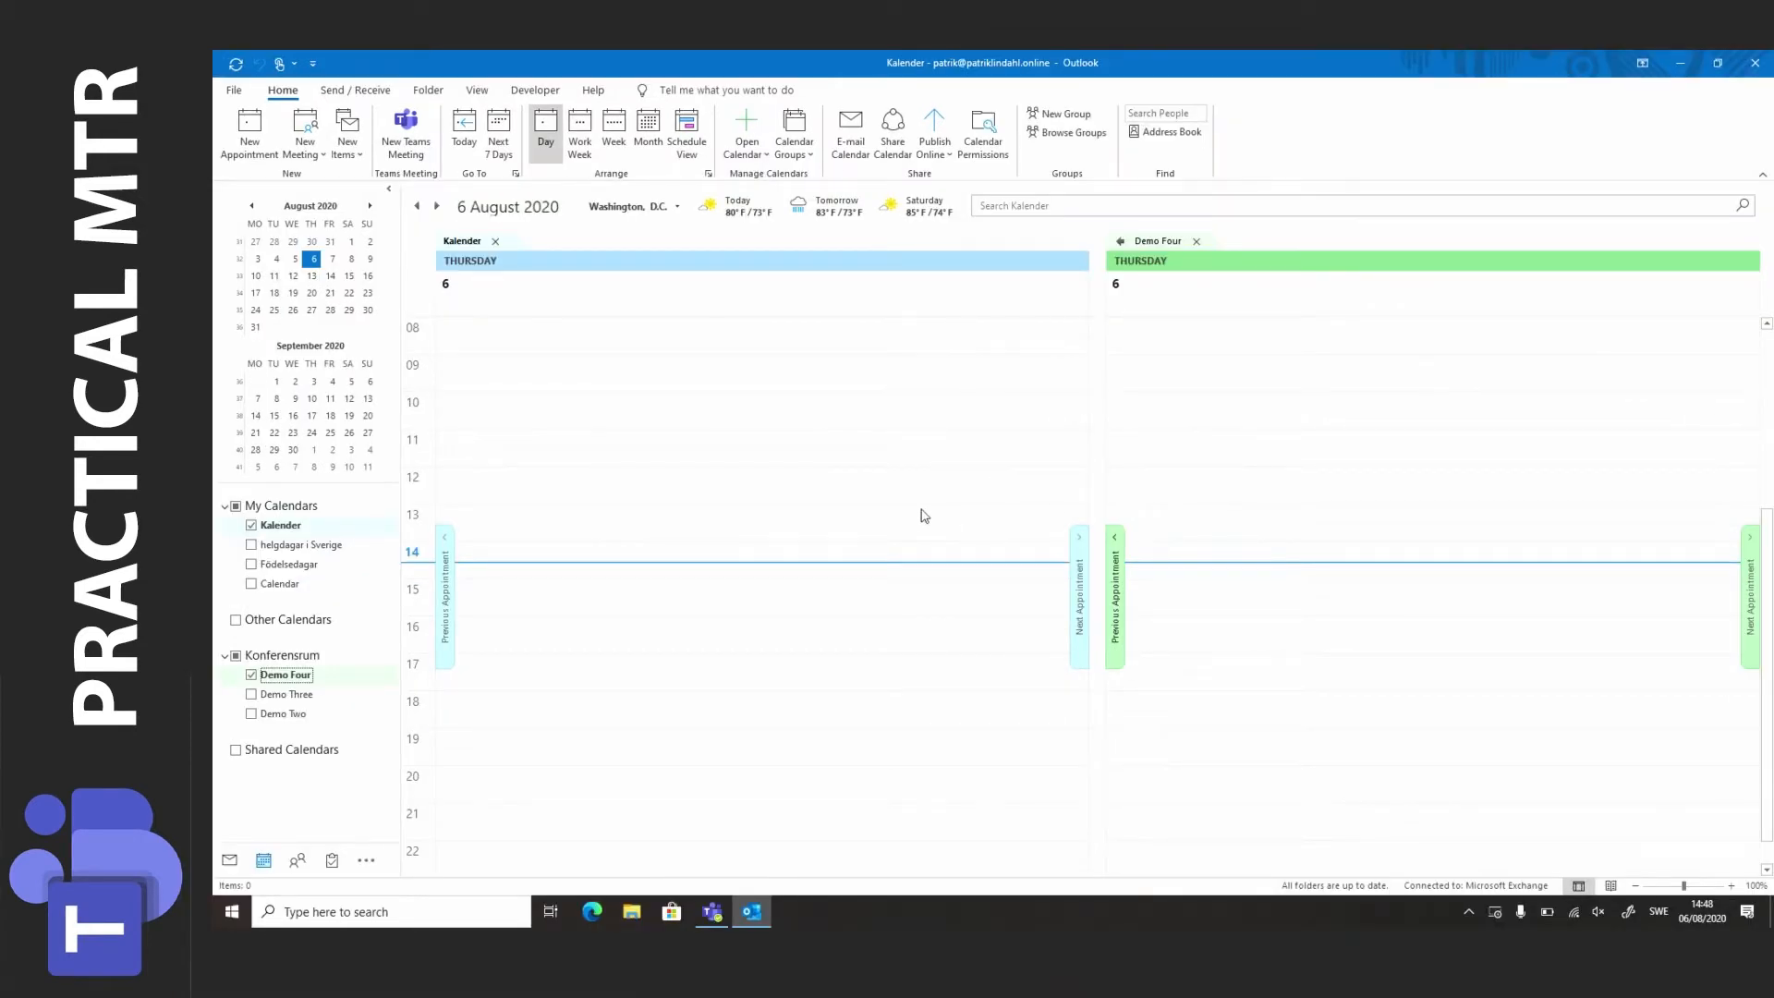
Select the 14:30 to 15:30 slot on Thursday 6 August 2020 in the own calendar.
left_click_drag(641, 572, 637, 591)
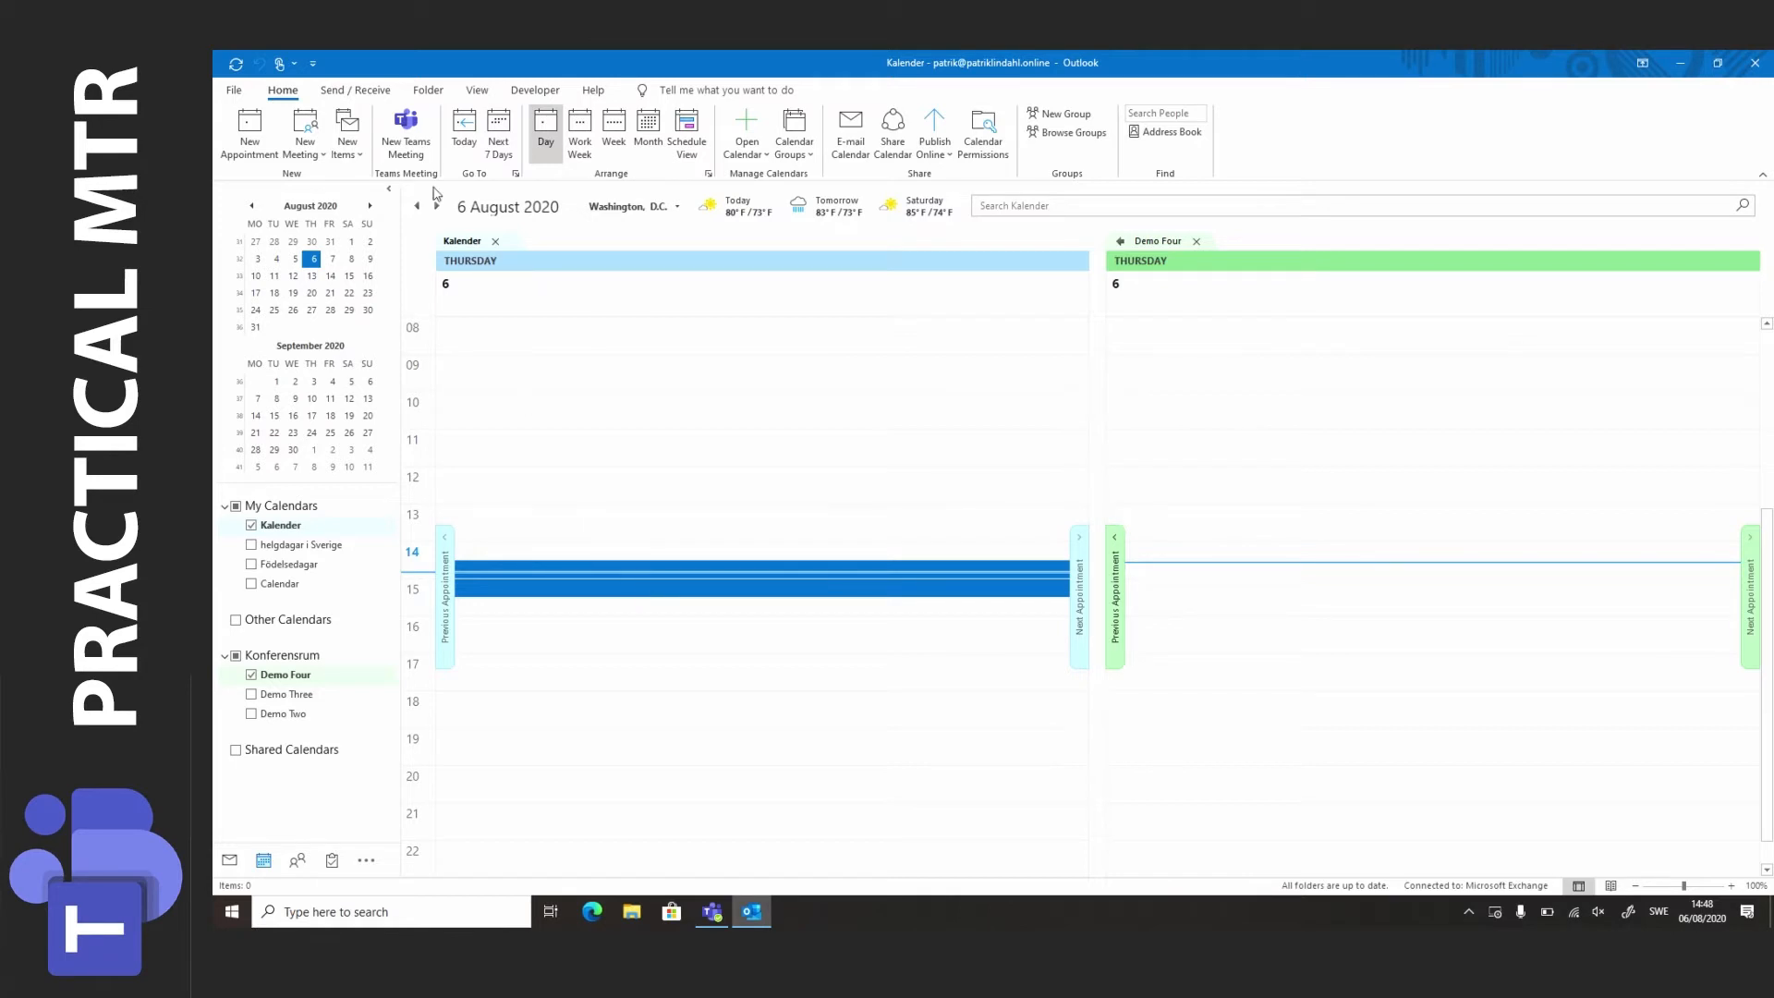
left_click(413, 148)
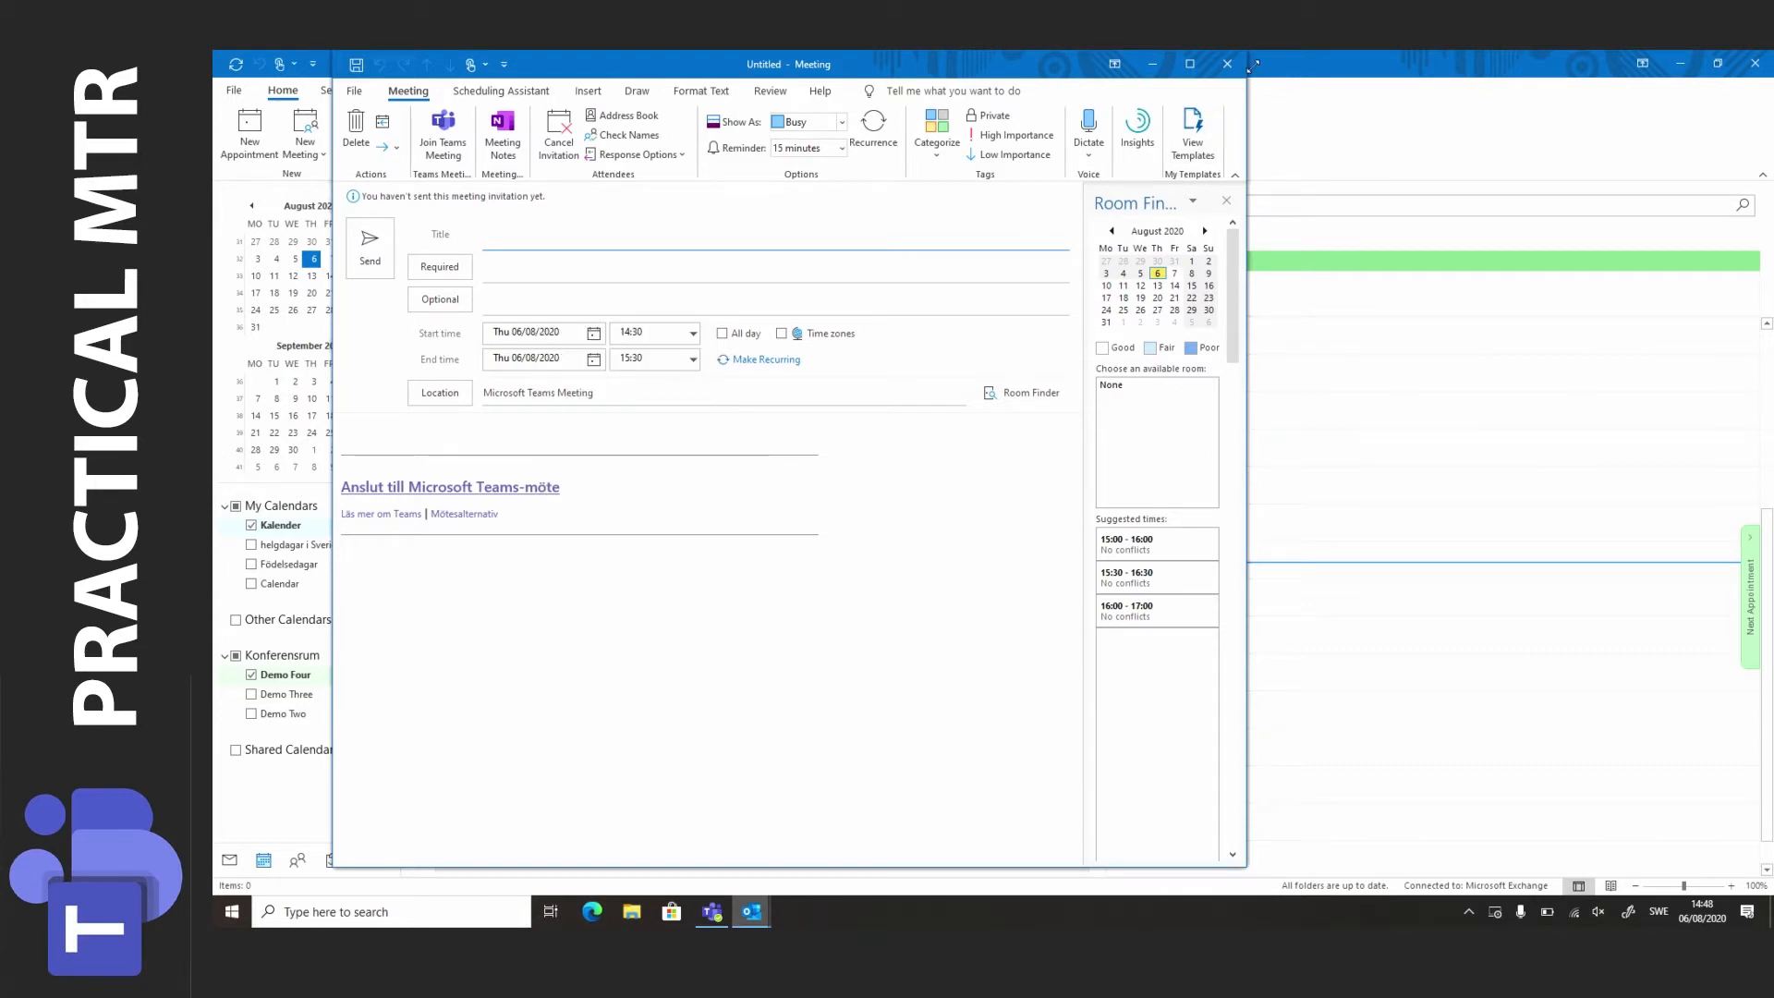
left_click(1231, 72)
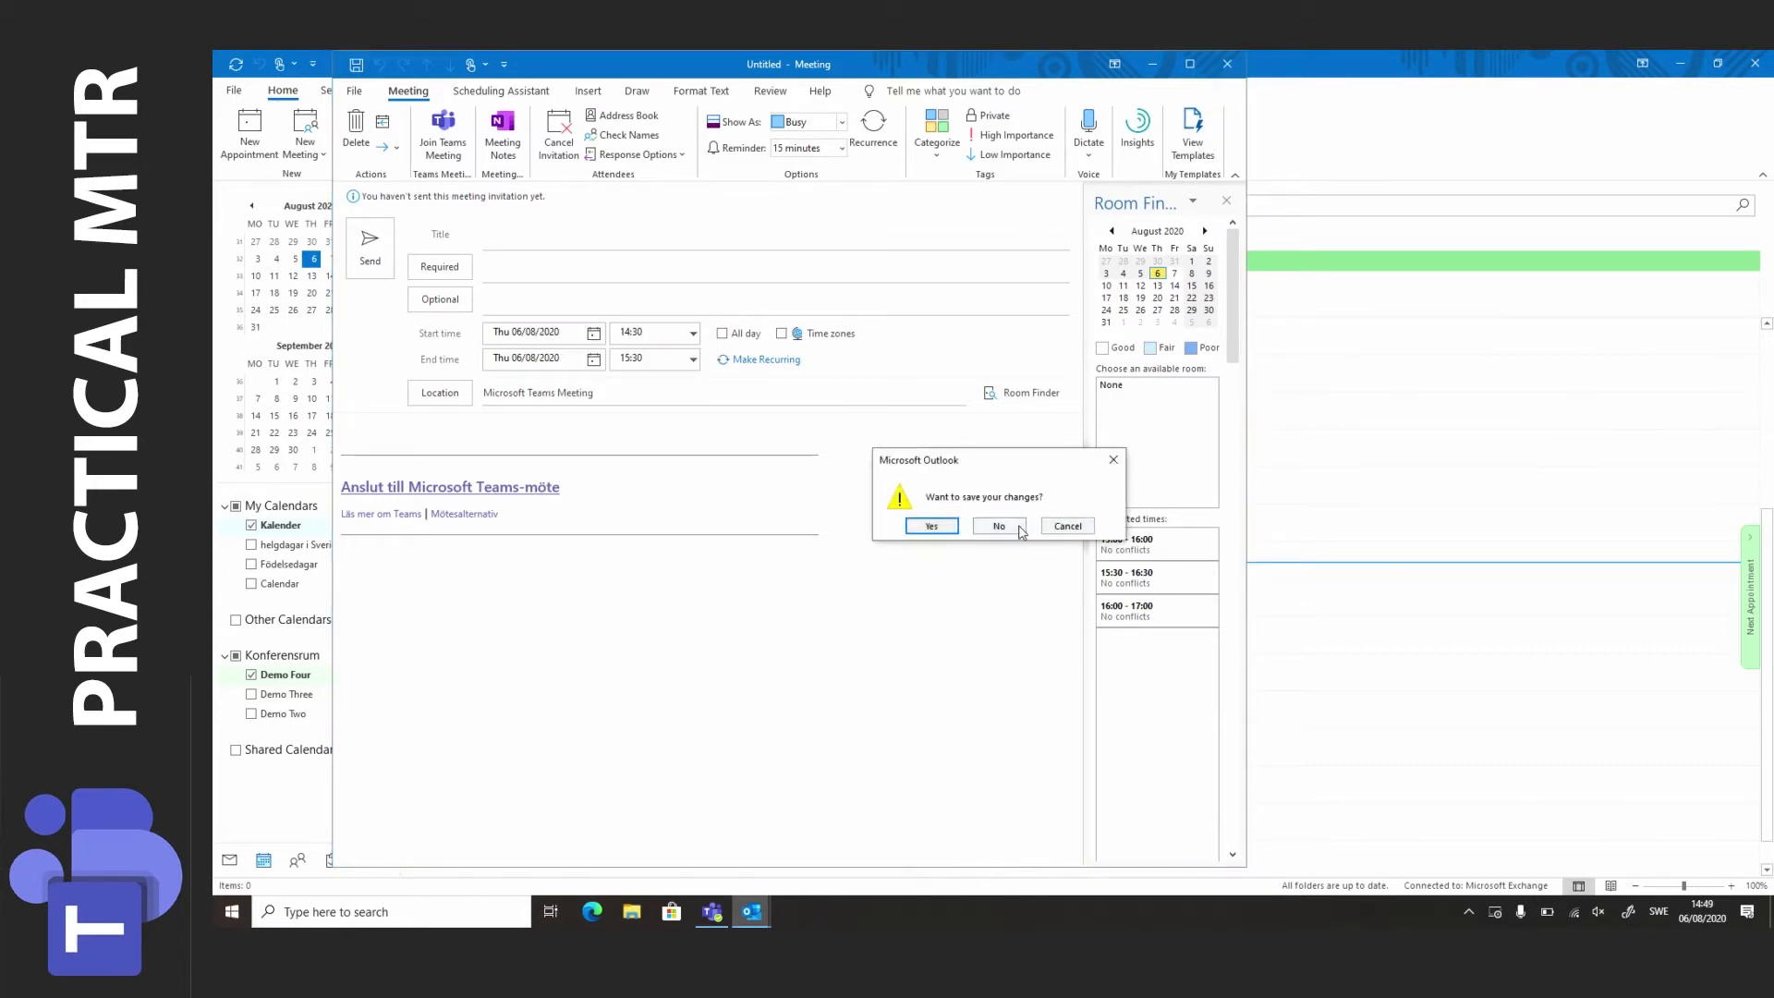
left_click(999, 526)
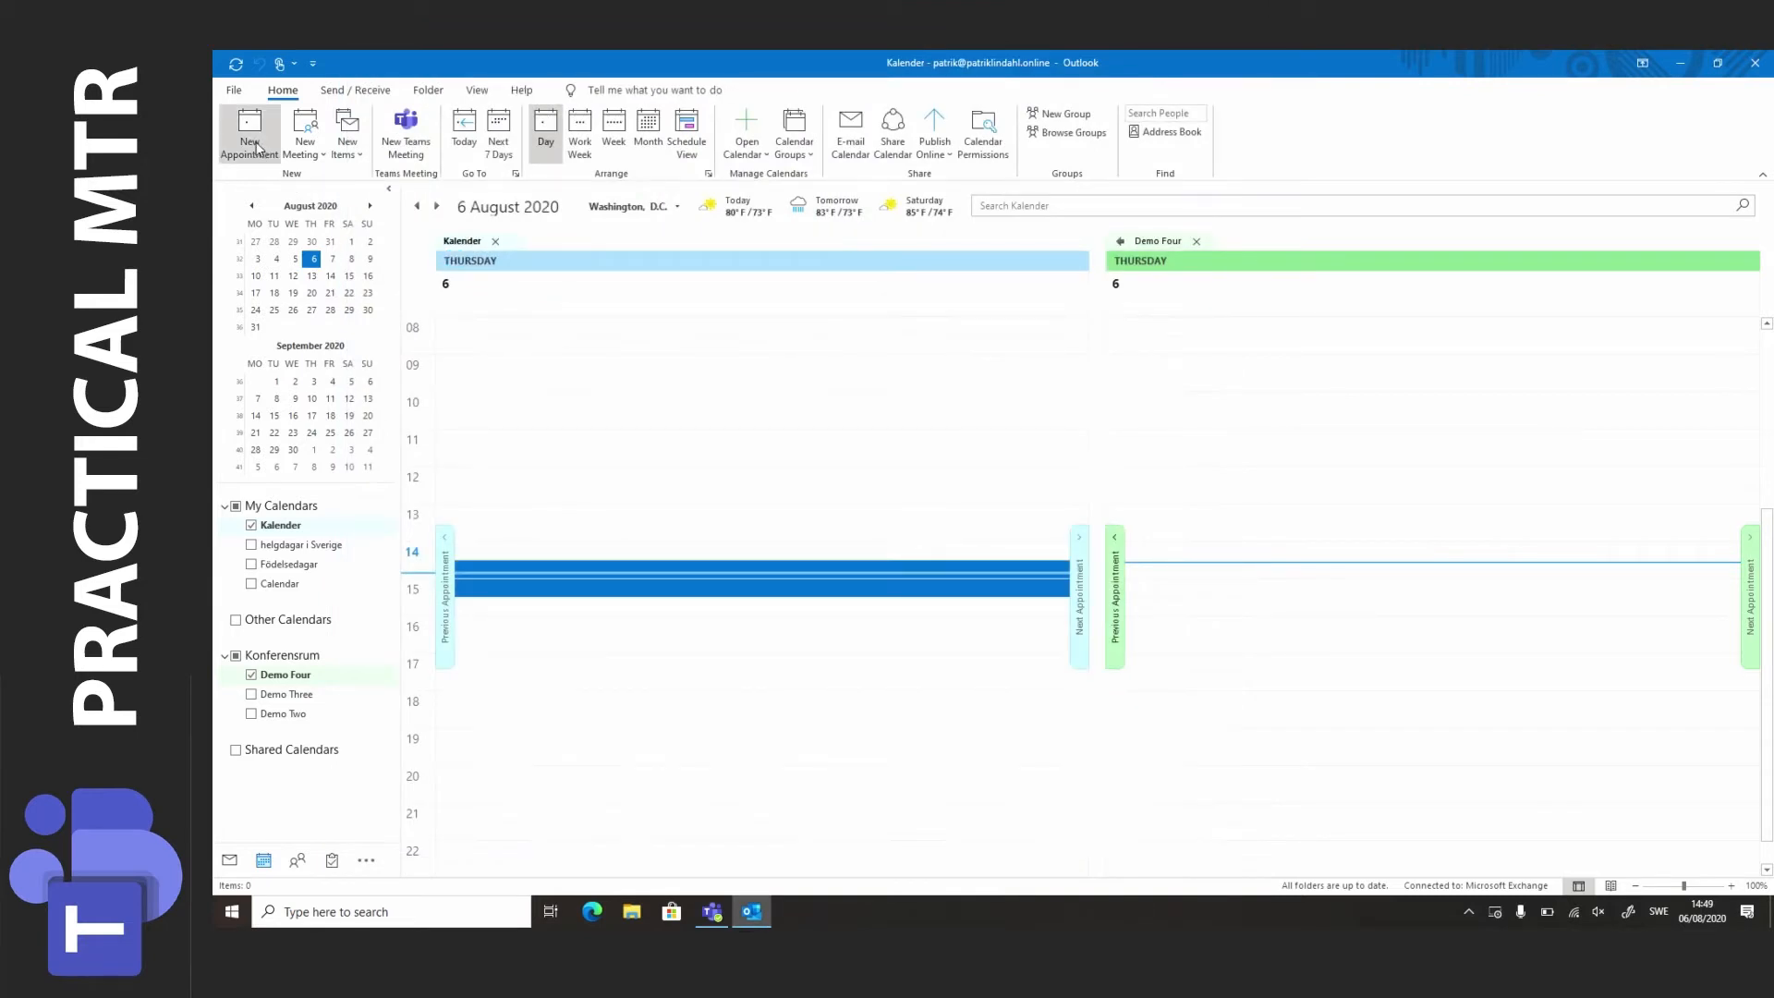
Create a new Teams meeting for the selected time slot with the title "Demo meeting".
left_click(255, 143)
left_click(482, 139)
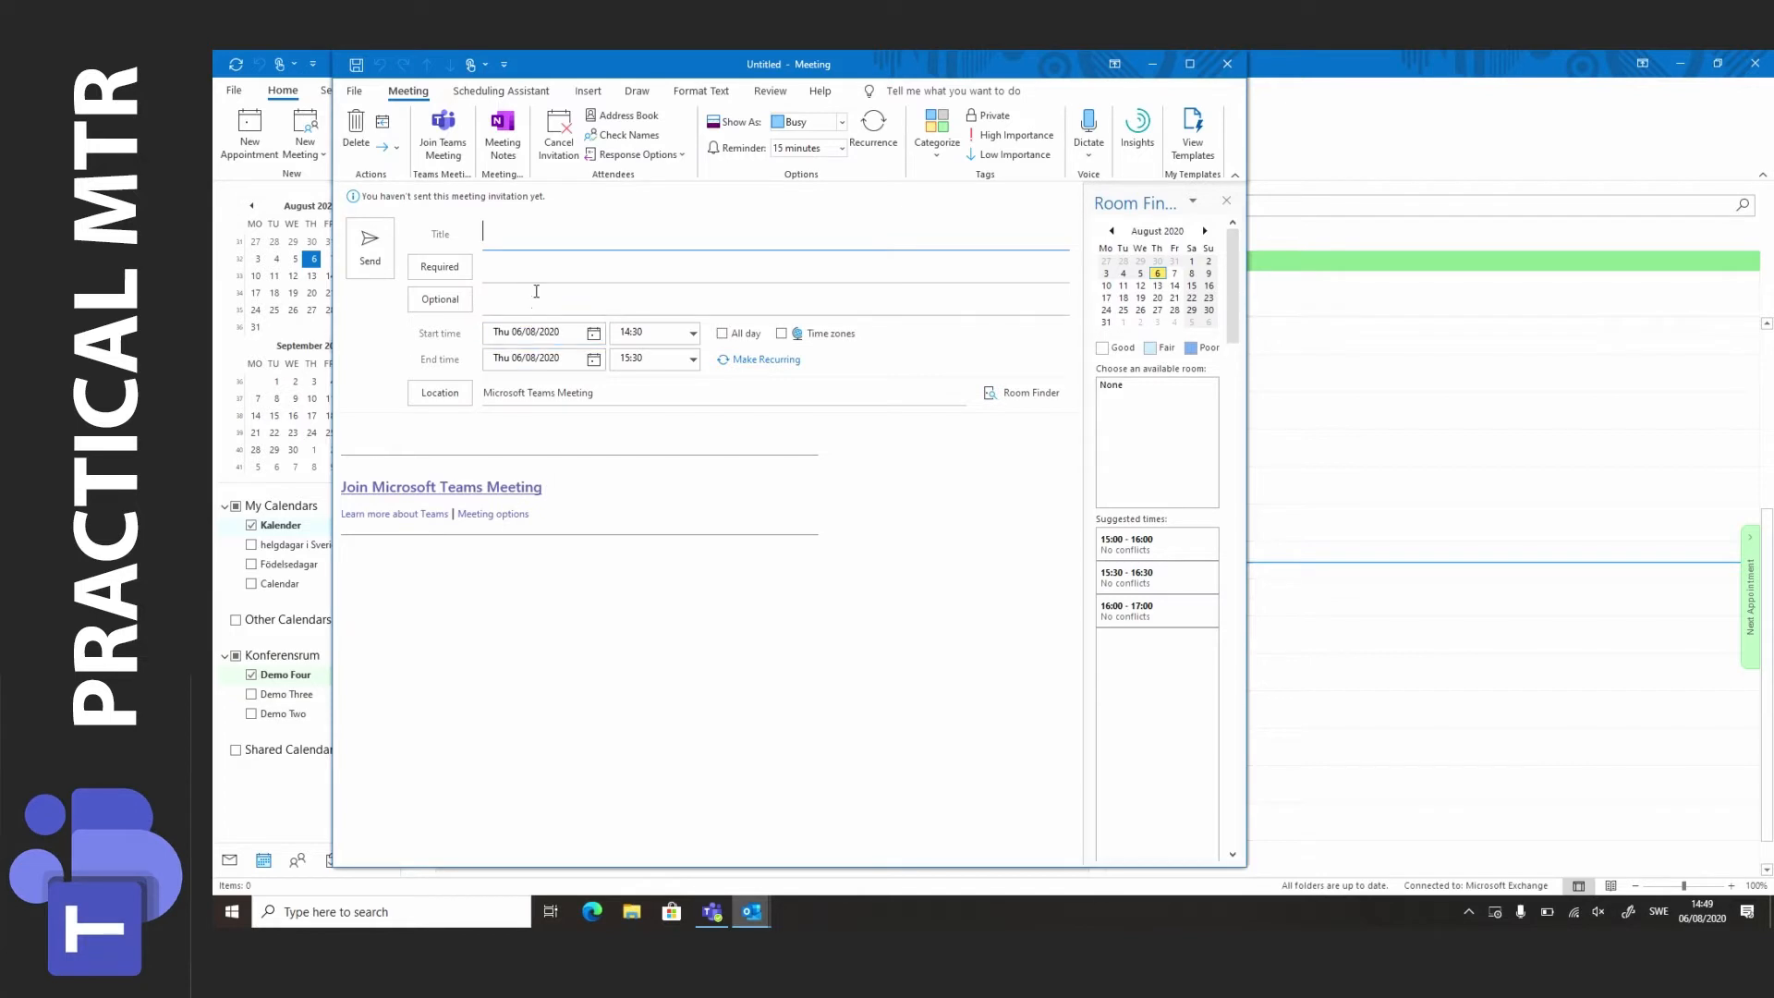
type("Demo meeting")
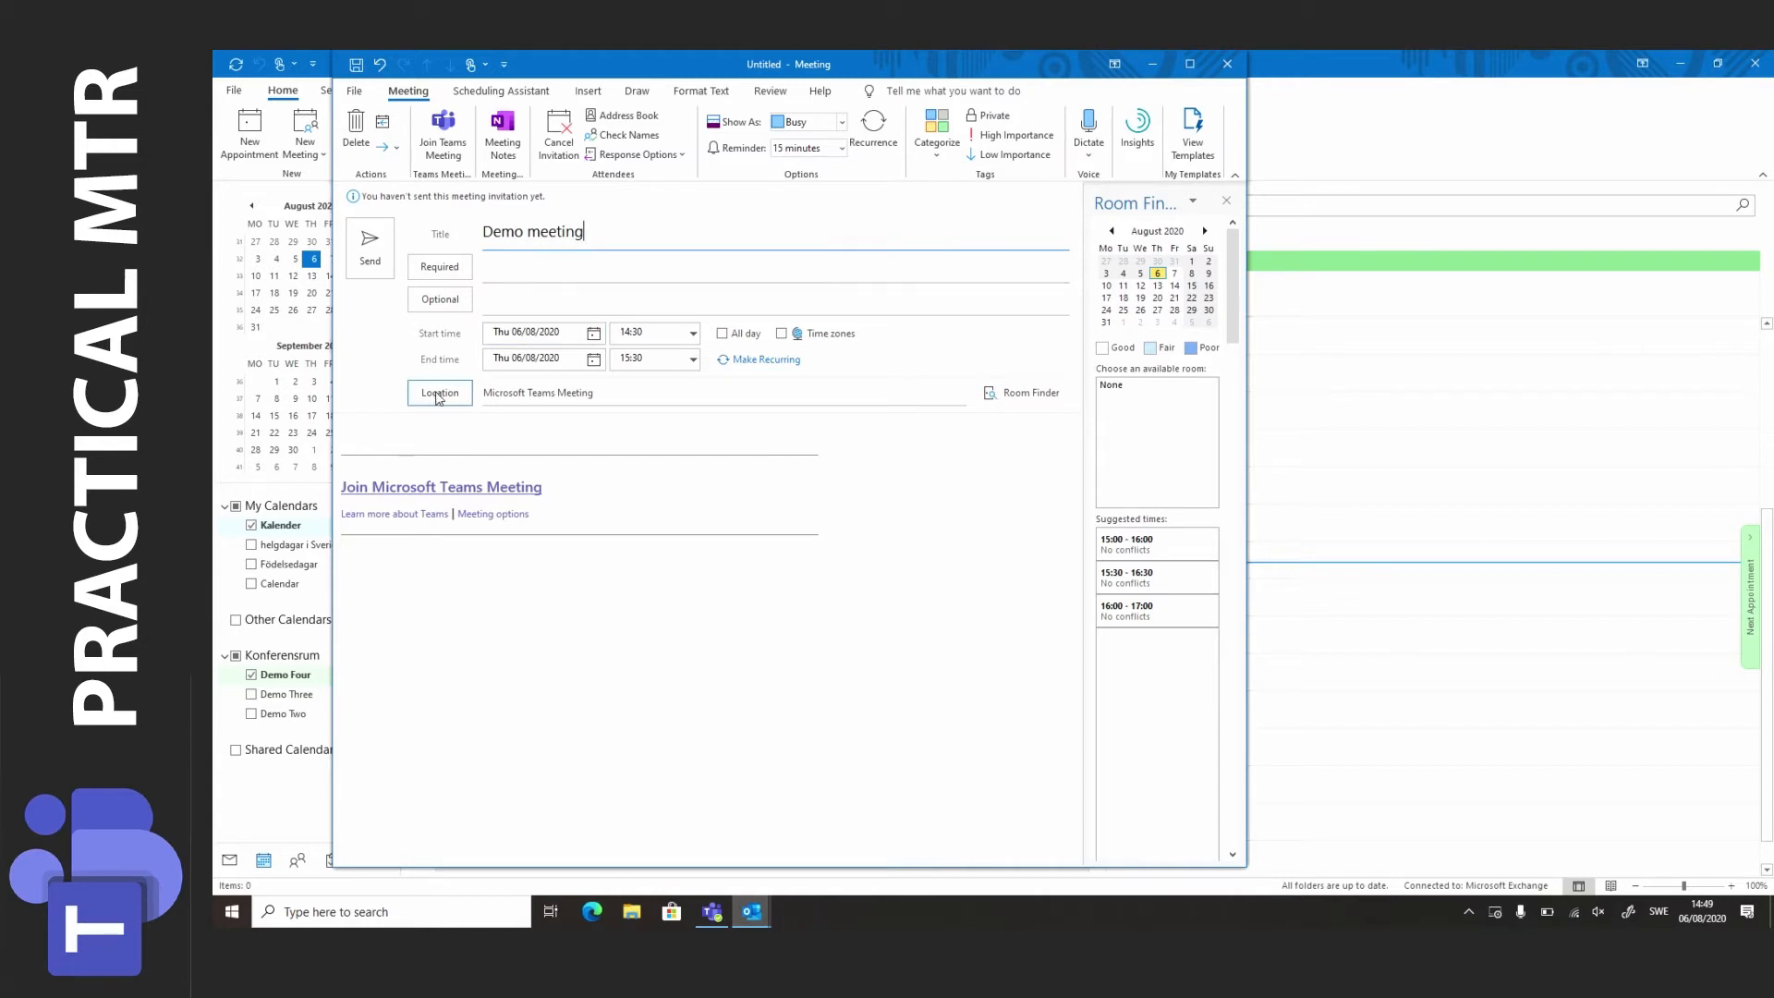
Add the room Demo Four to the meeting while keeping Microsoft Teams Meeting as the location.
left_click(434, 391)
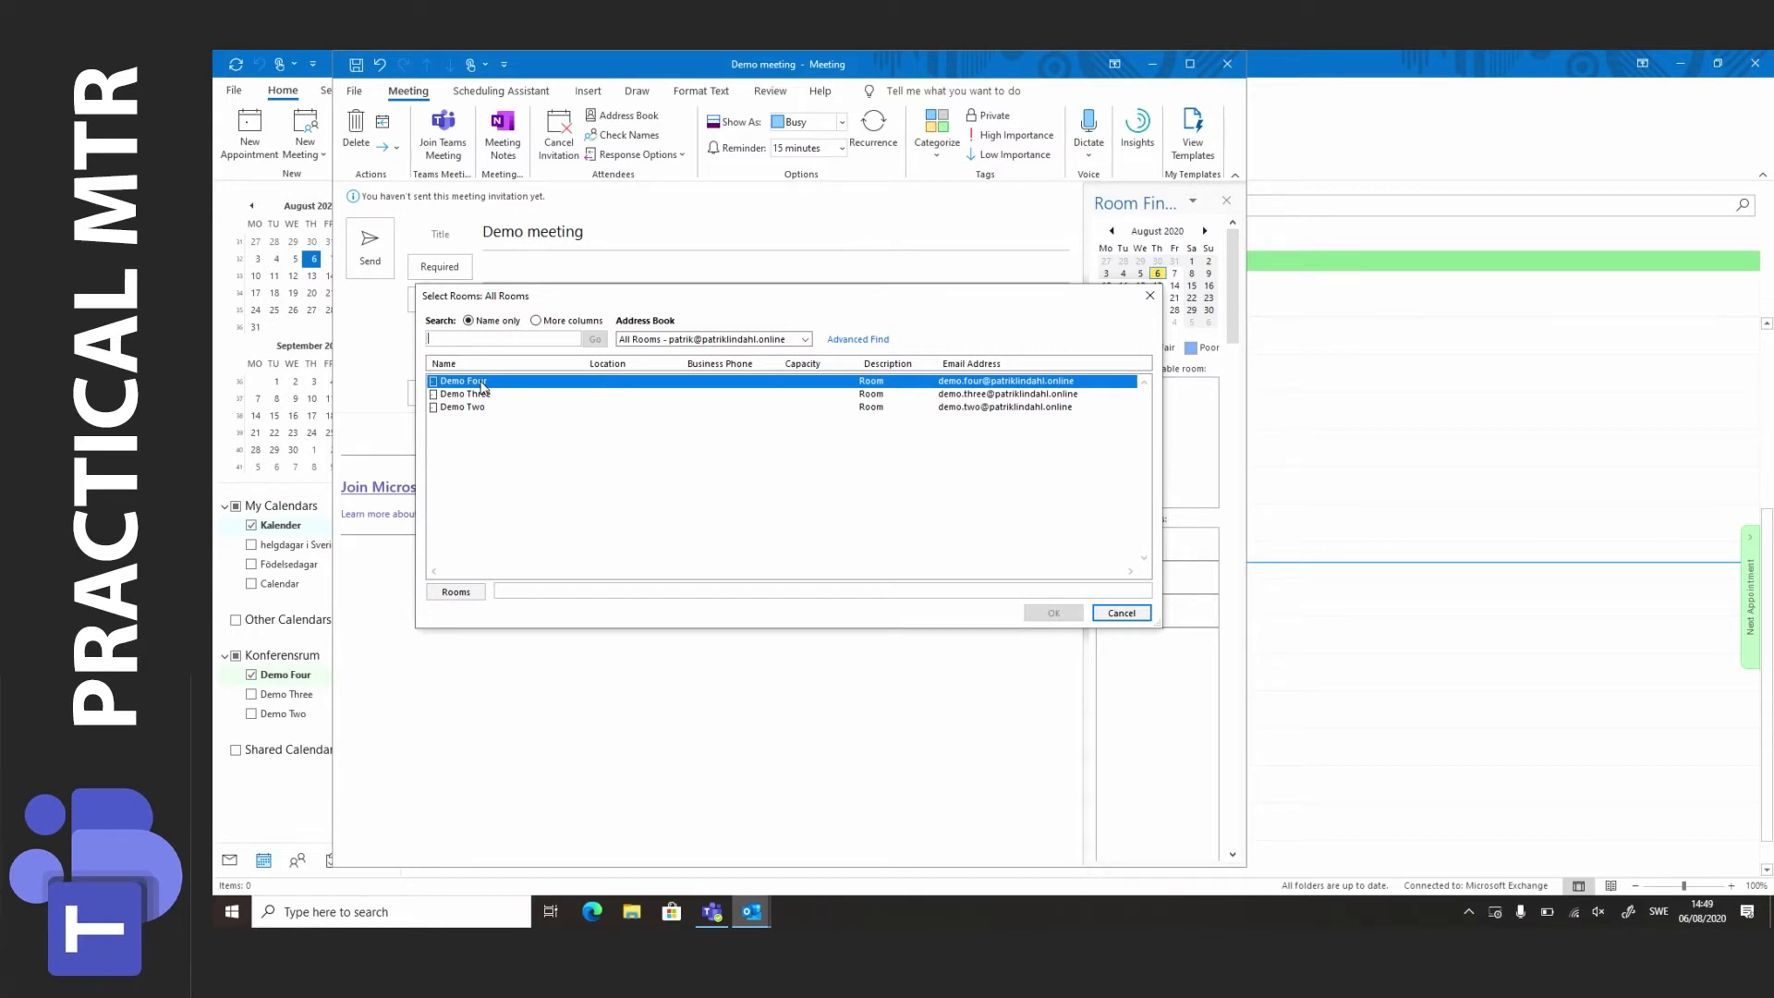
left_click(456, 591)
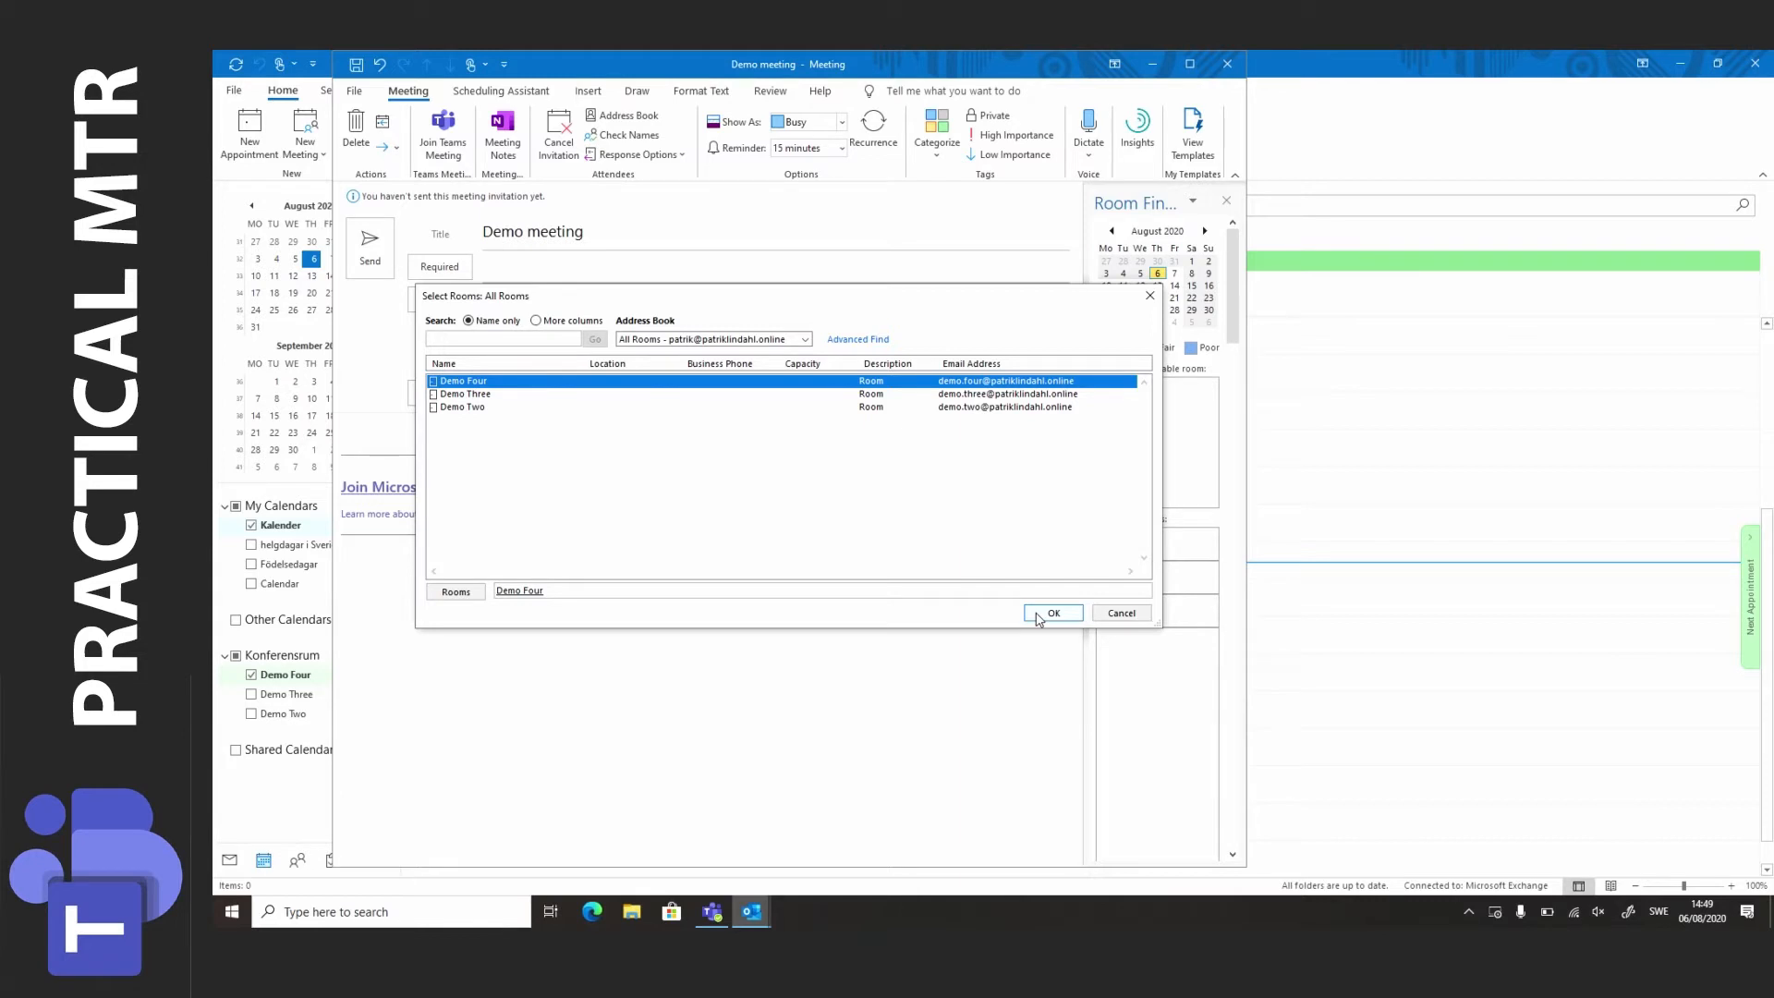
left_click(1053, 613)
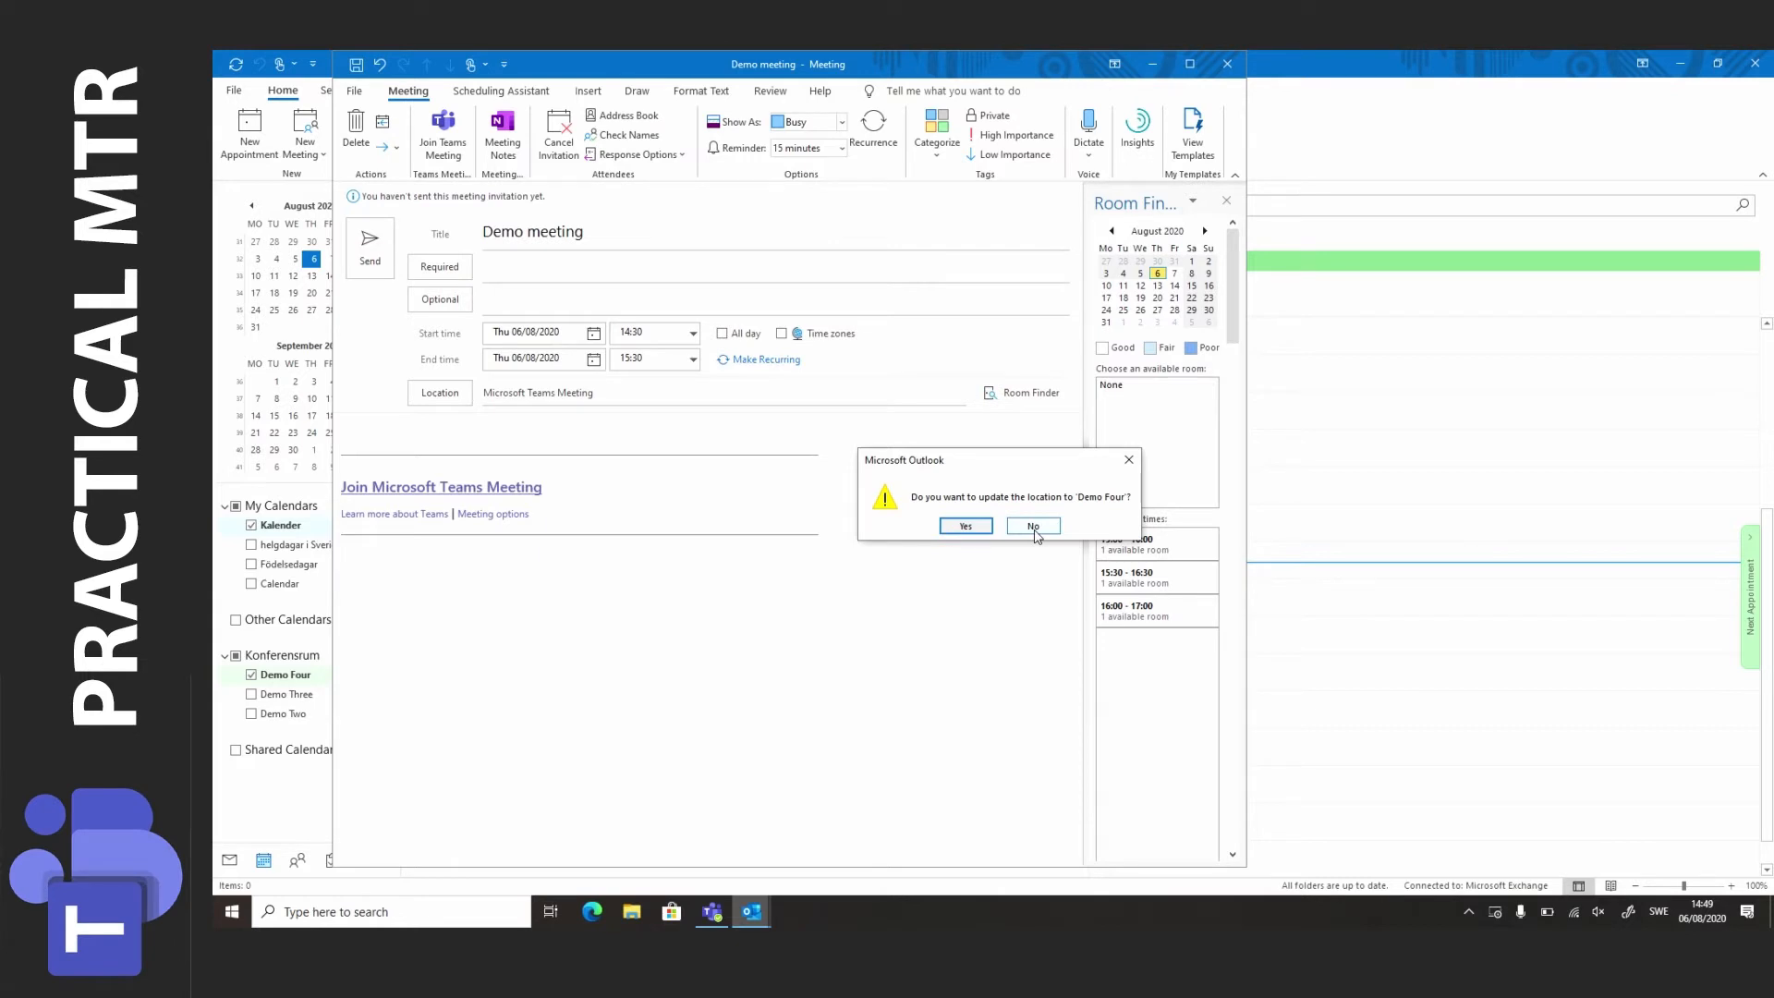
left_click(1034, 527)
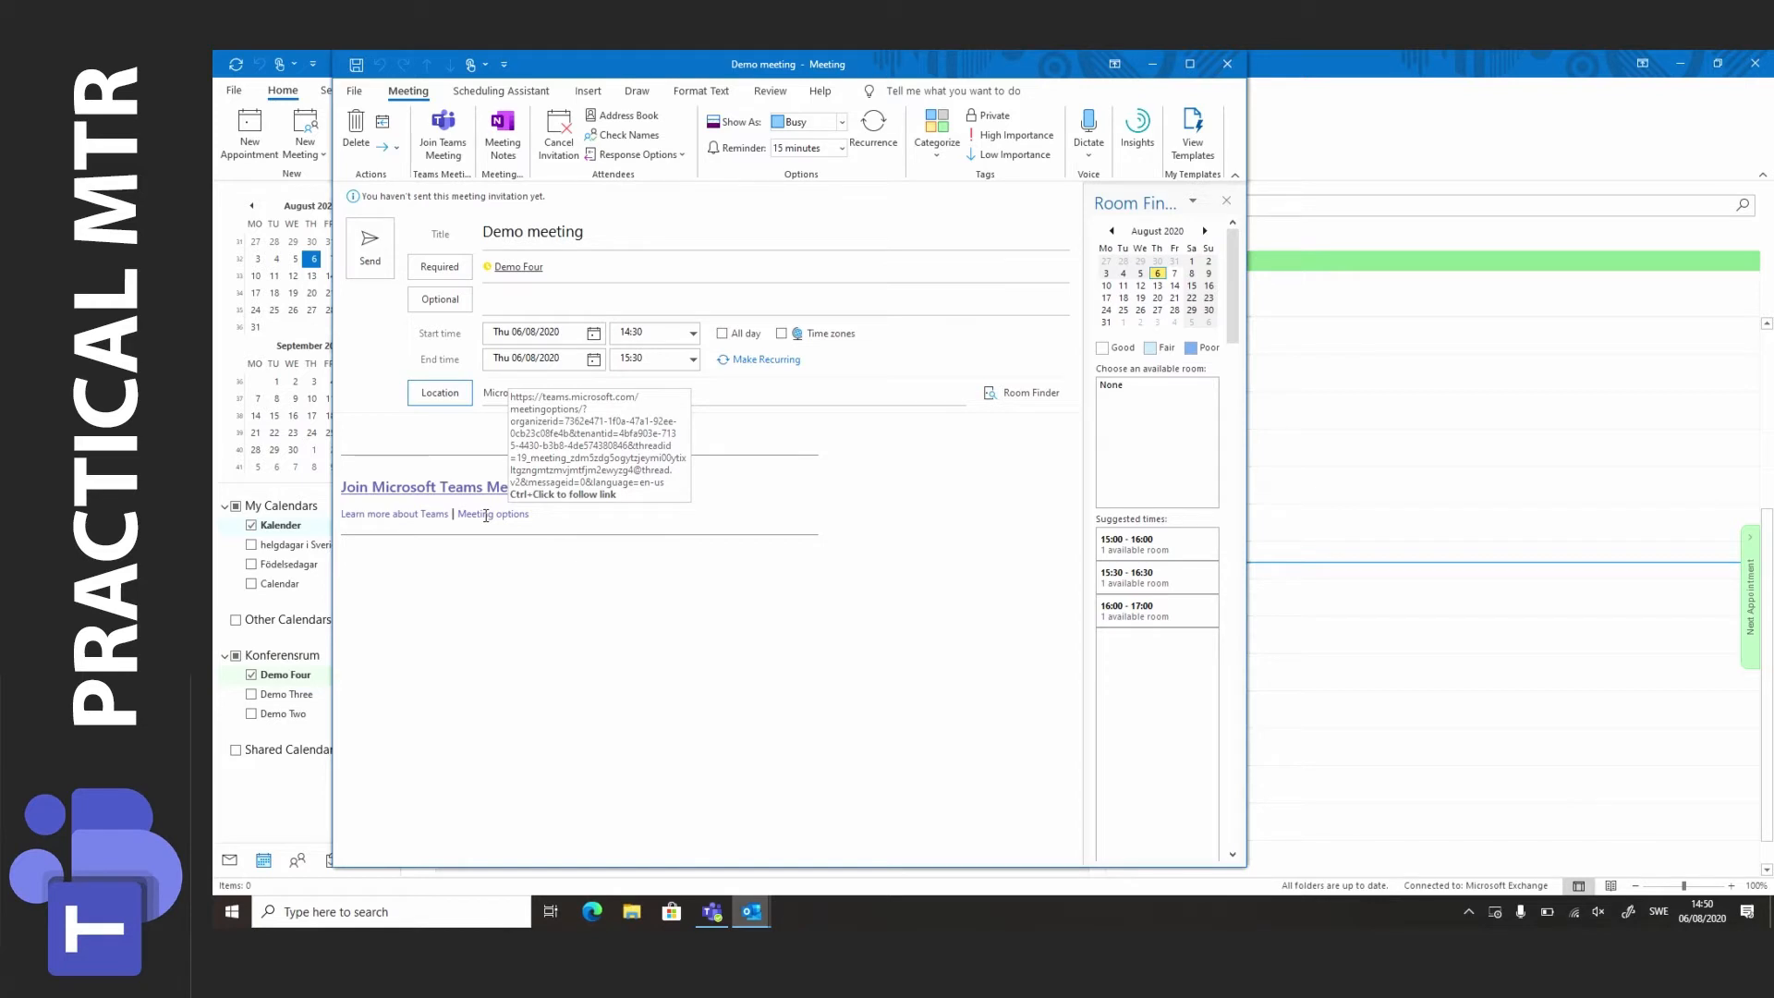
Open the meeting options from the invitation and examine the choices for who can bypass the lobby.
triple_click(486, 514)
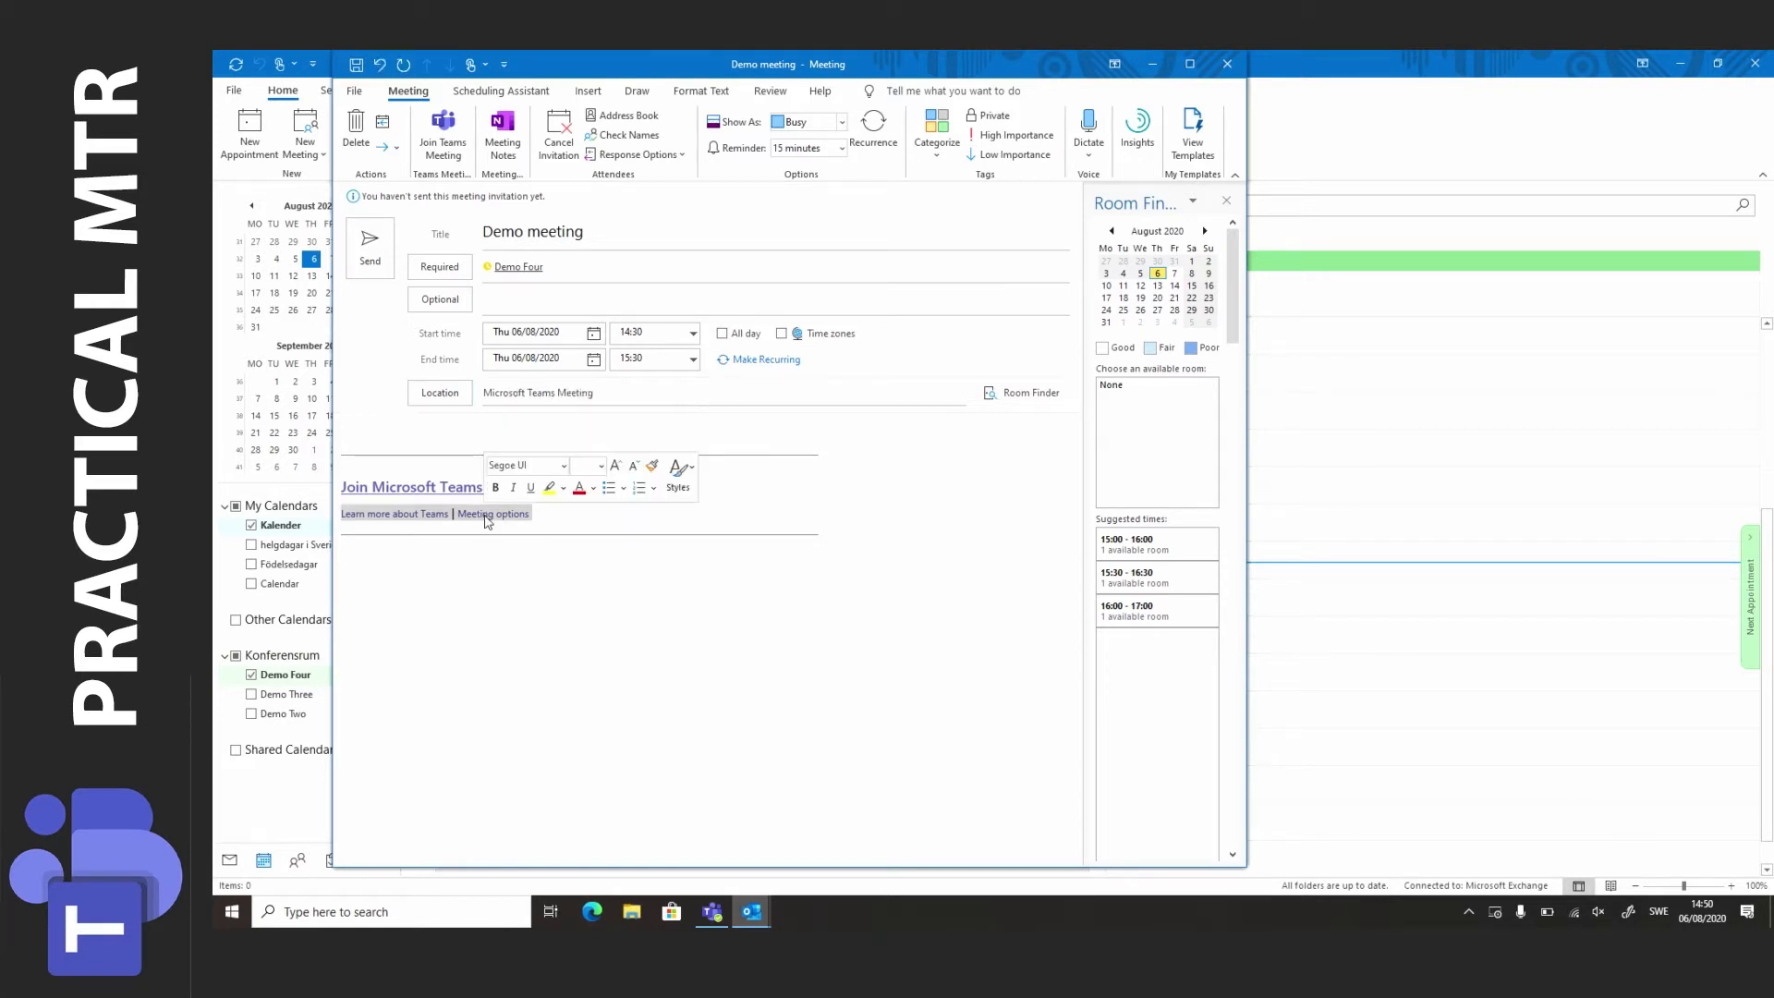
left_click(486, 514)
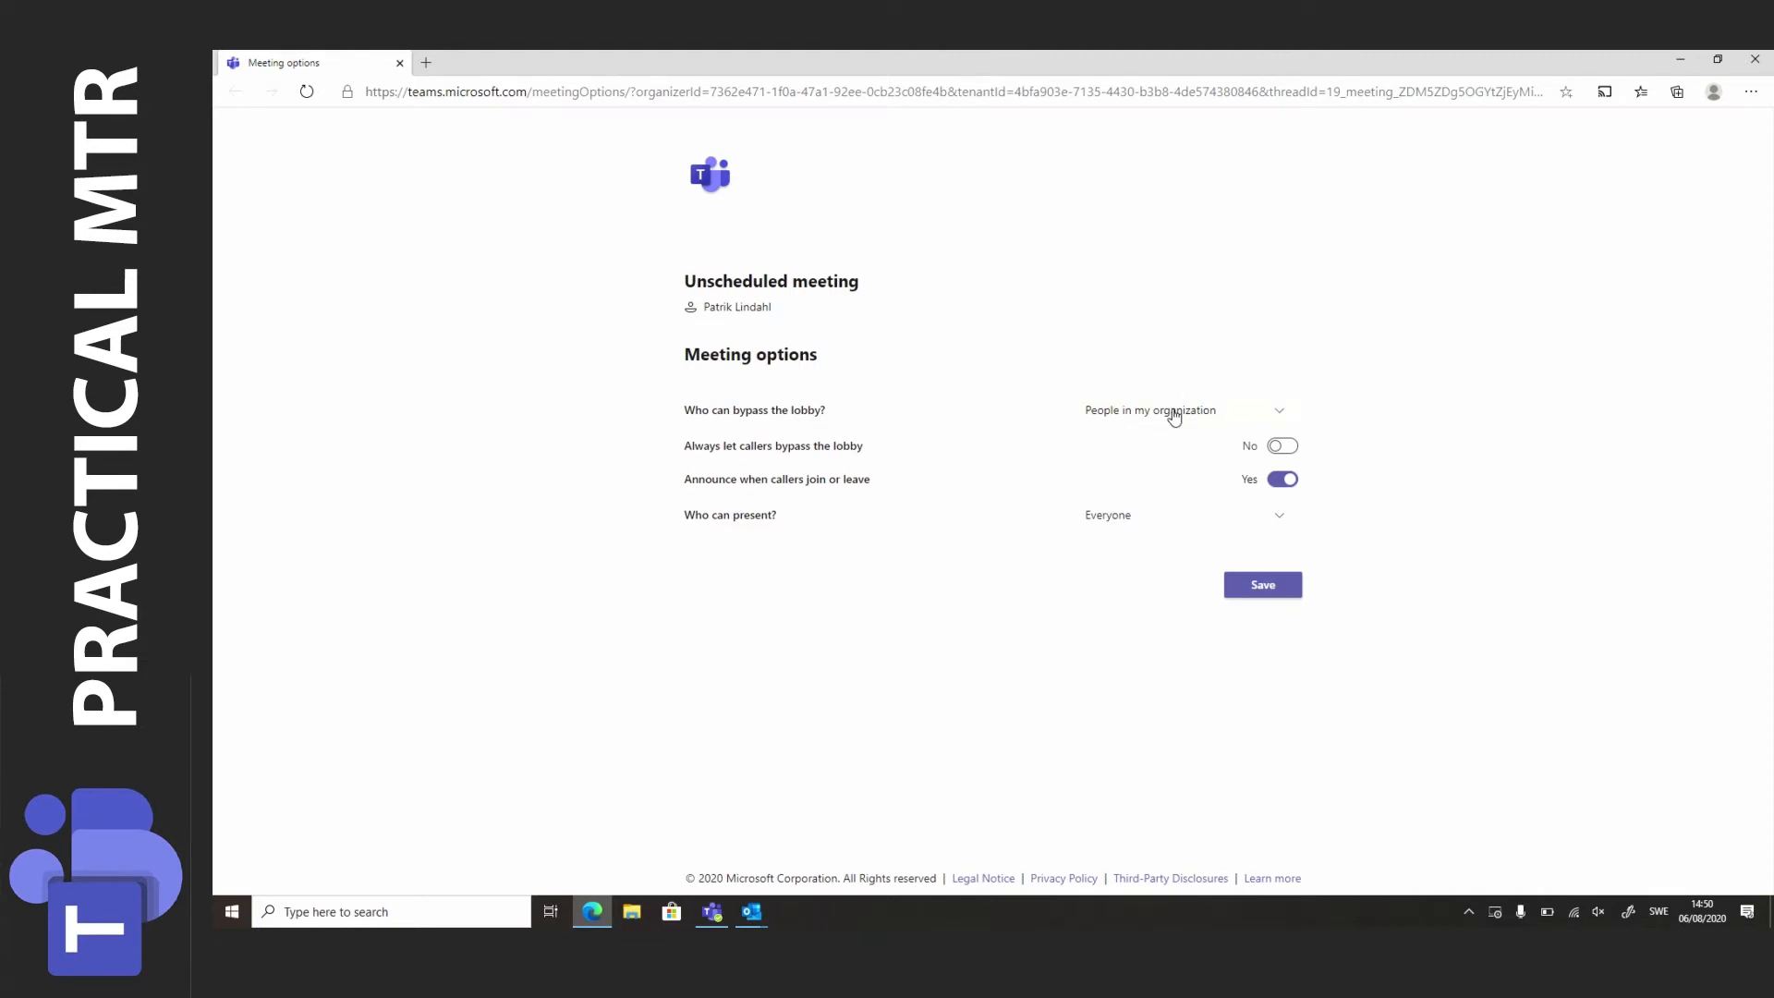
left_click(1174, 417)
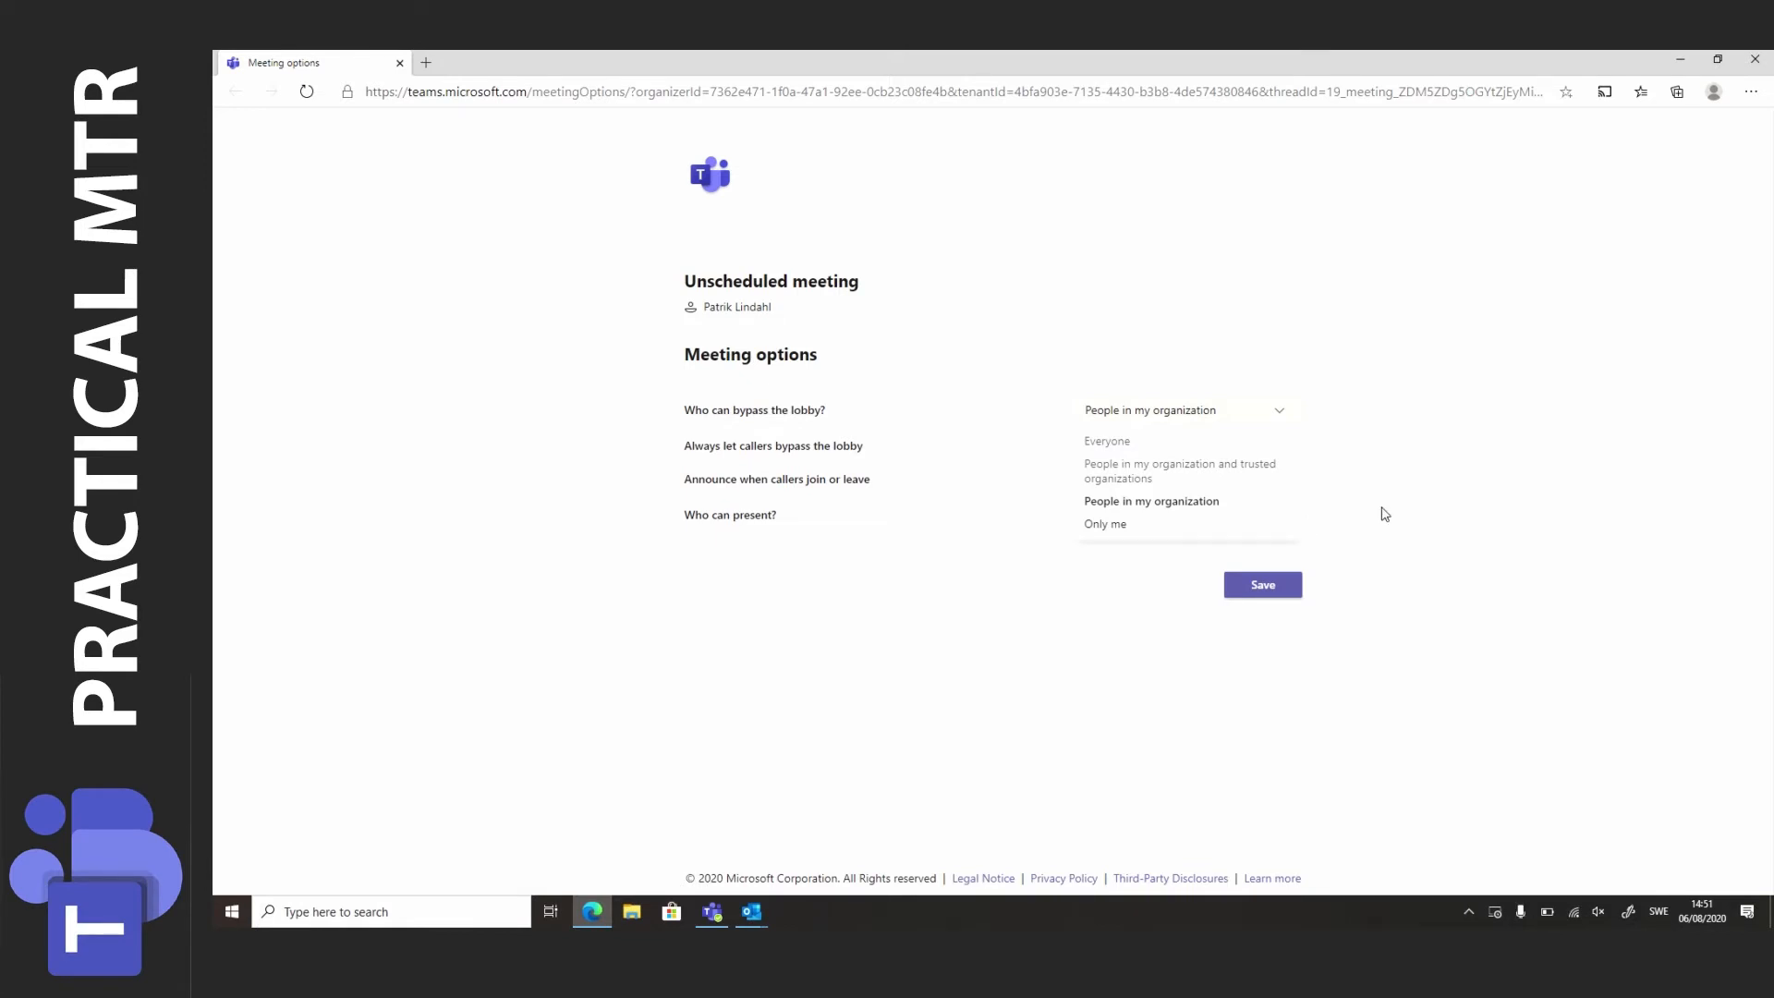
left_click(1384, 512)
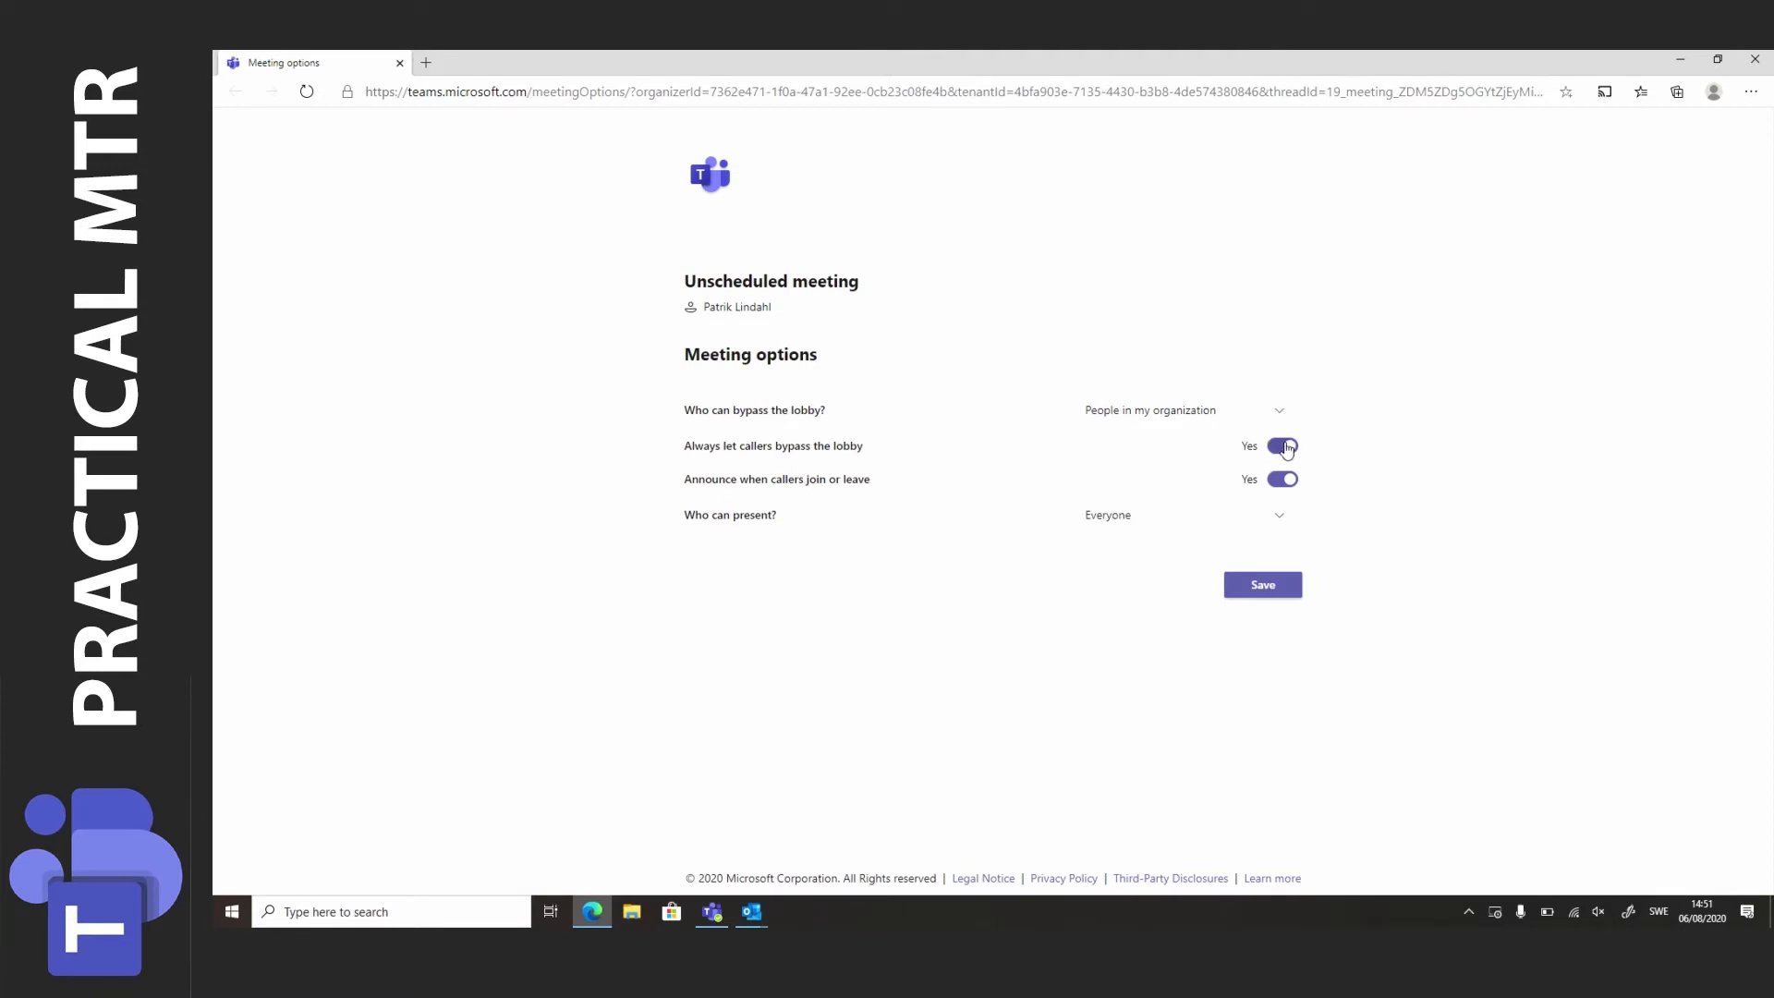
Set "Always let callers bypass the lobby" to No and examine the choices for who can present.
left_click(1286, 448)
left_click(1188, 532)
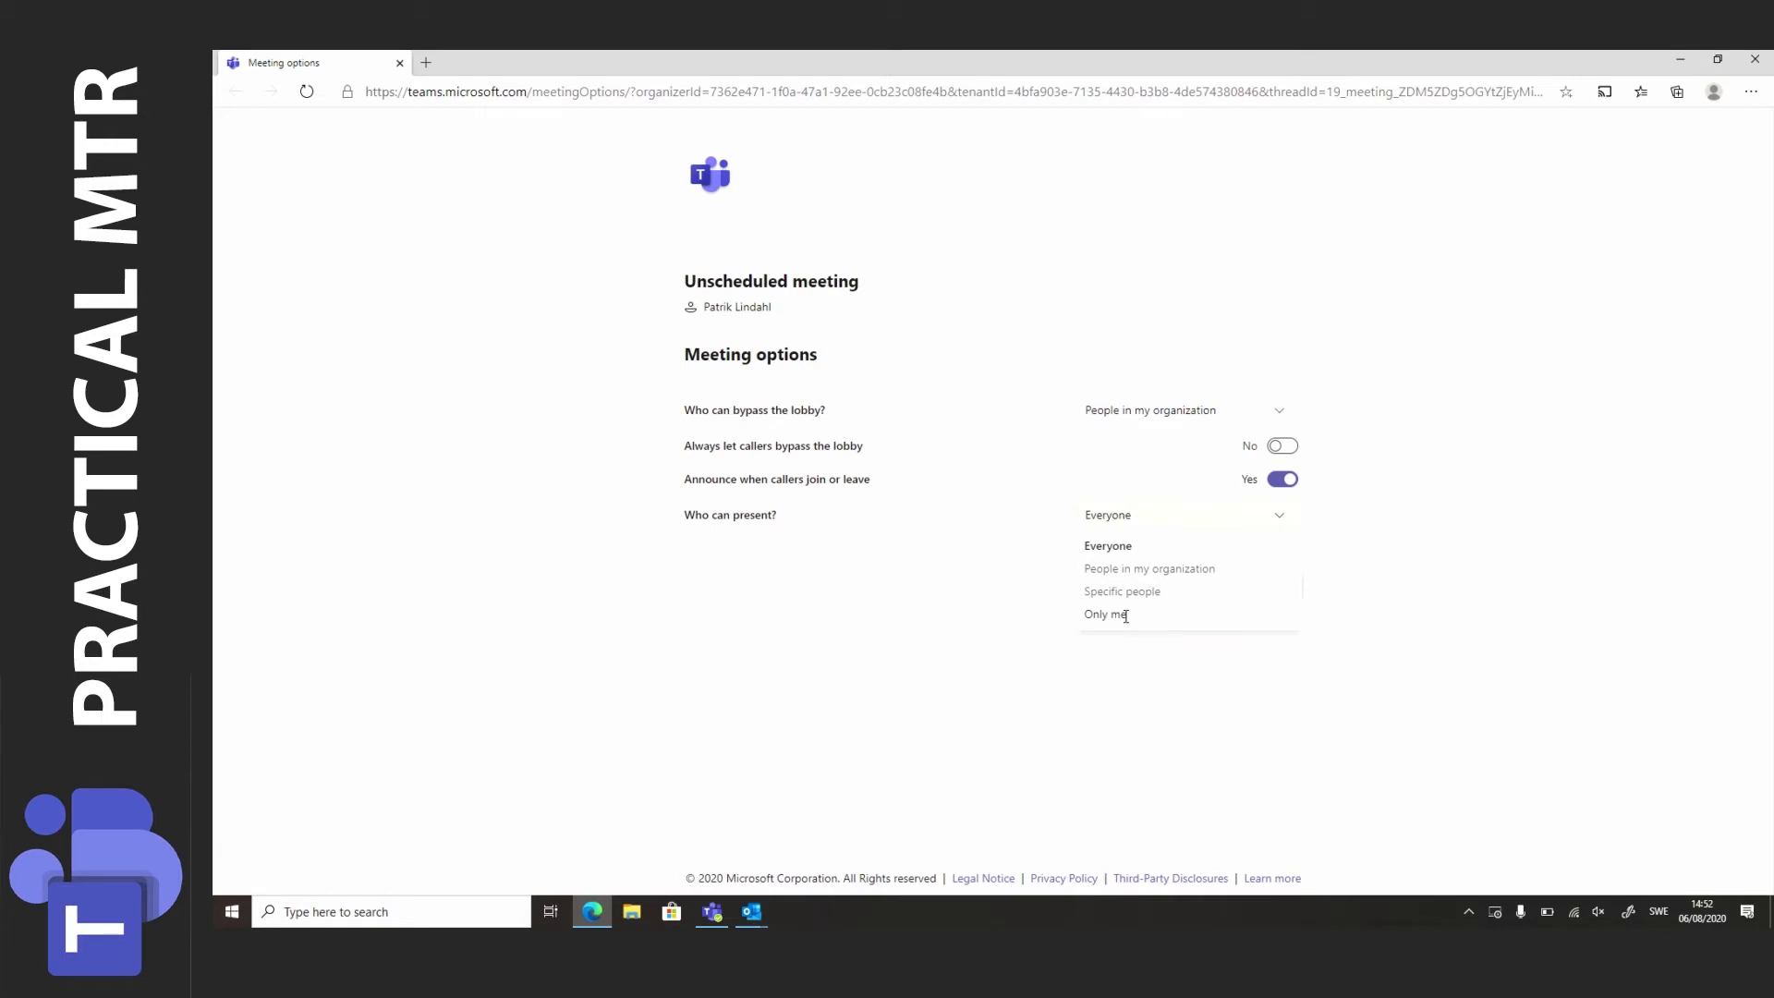
left_click(1362, 599)
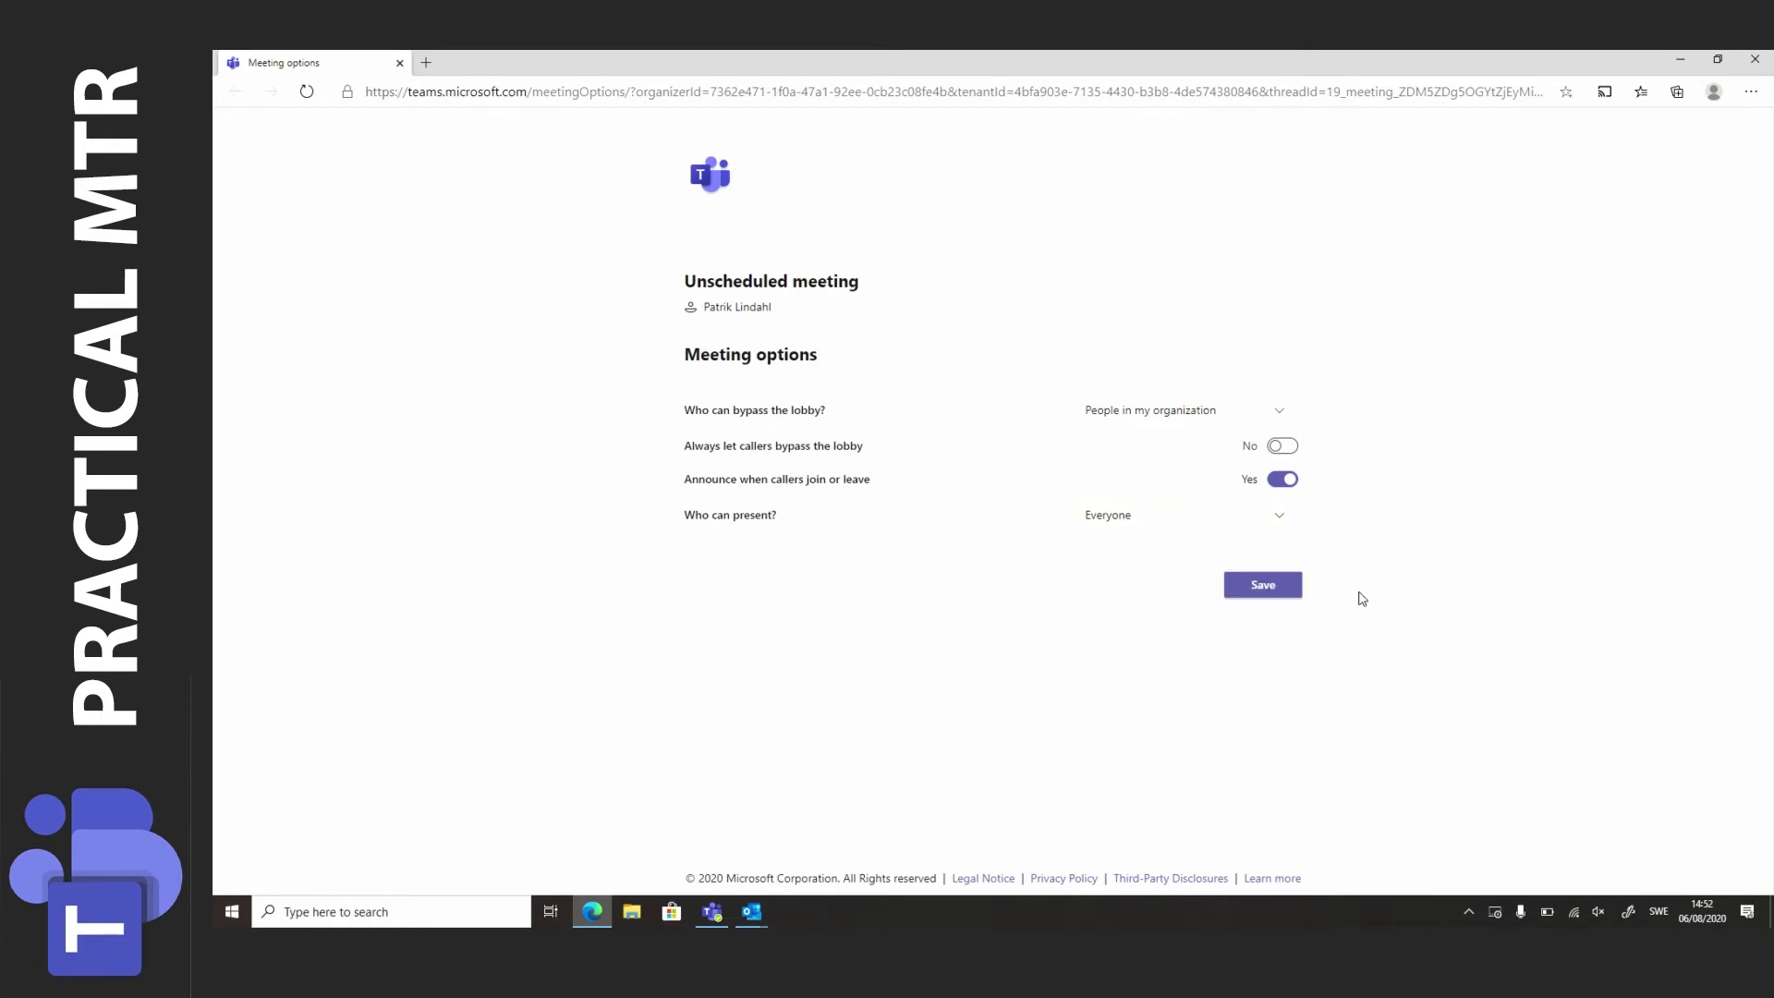
Save the meeting options and close the options page.
right_click(1263, 592)
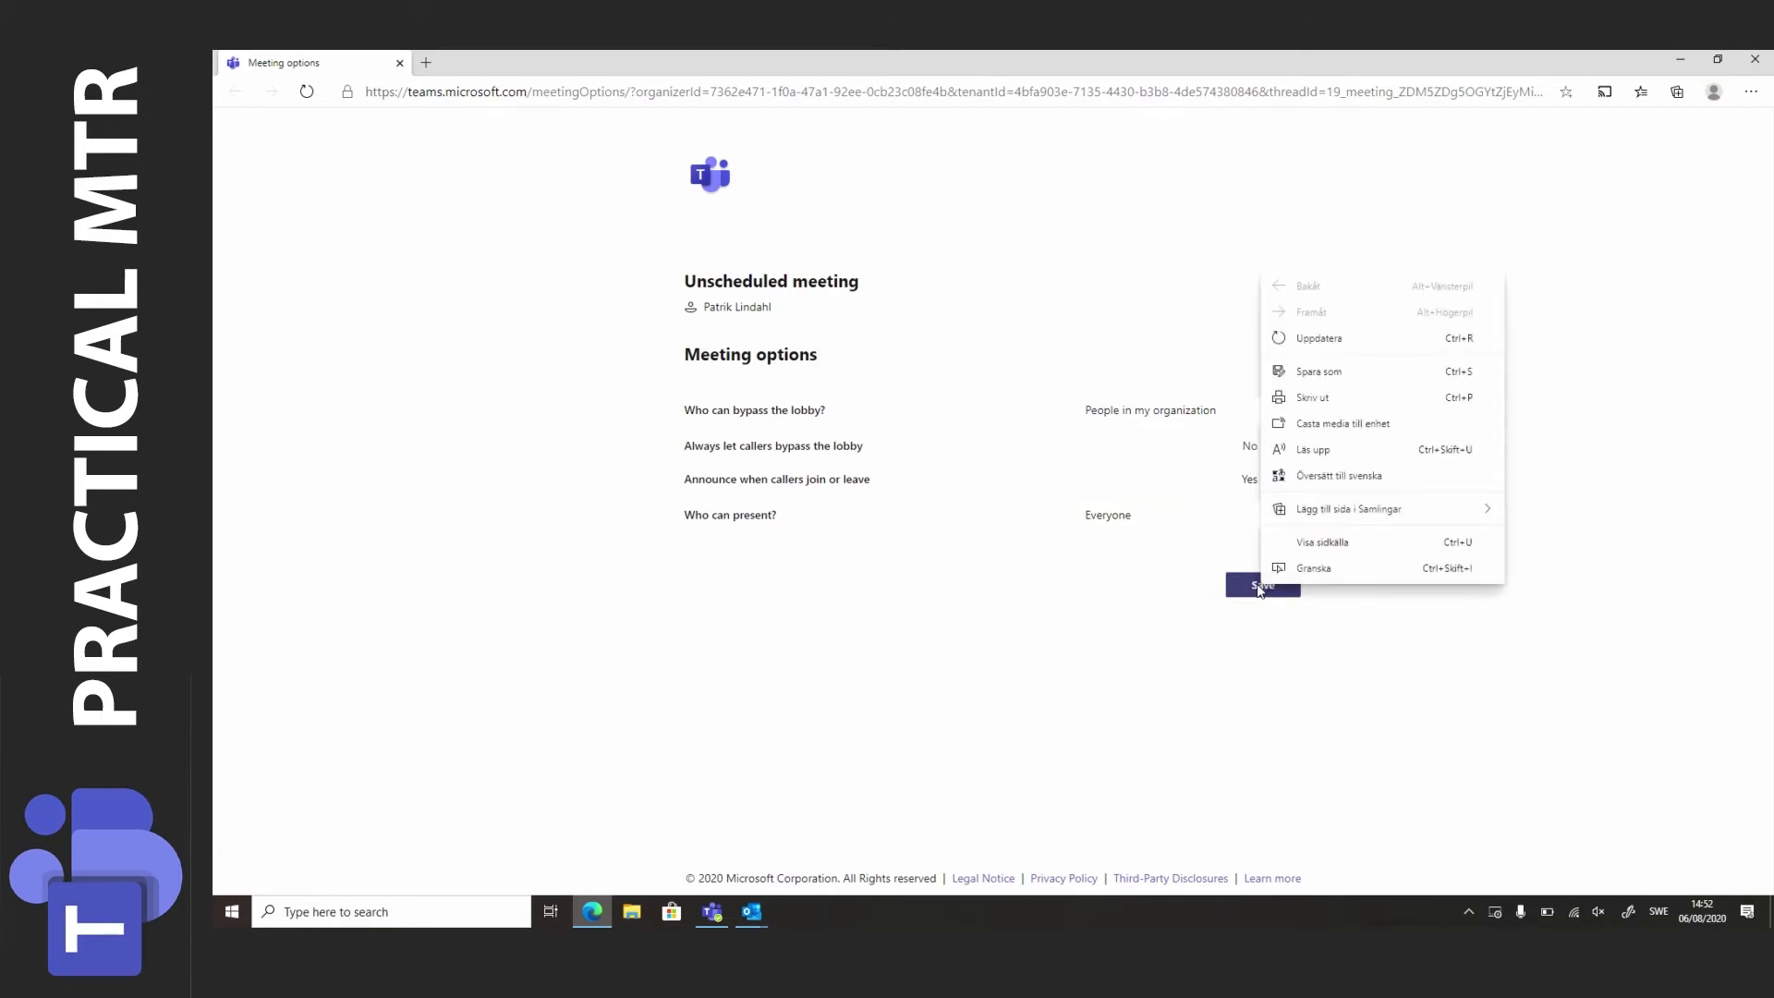
left_click(1257, 593)
left_click(1255, 592)
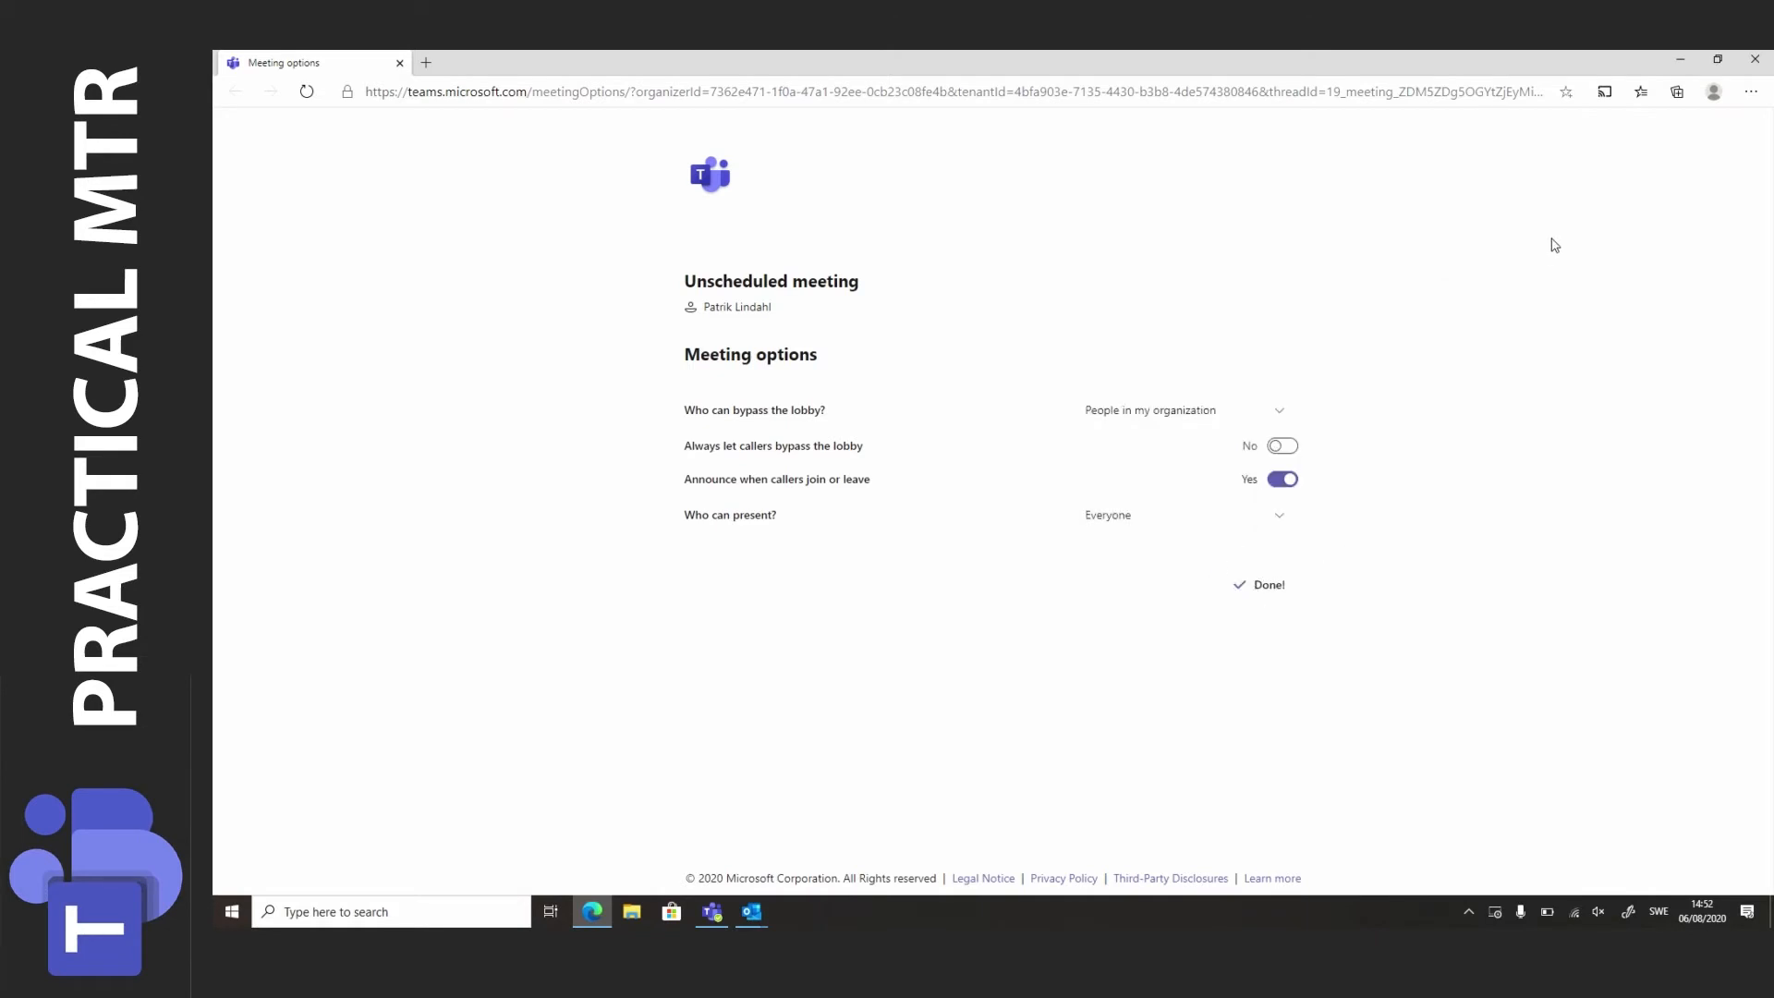
left_click(1766, 57)
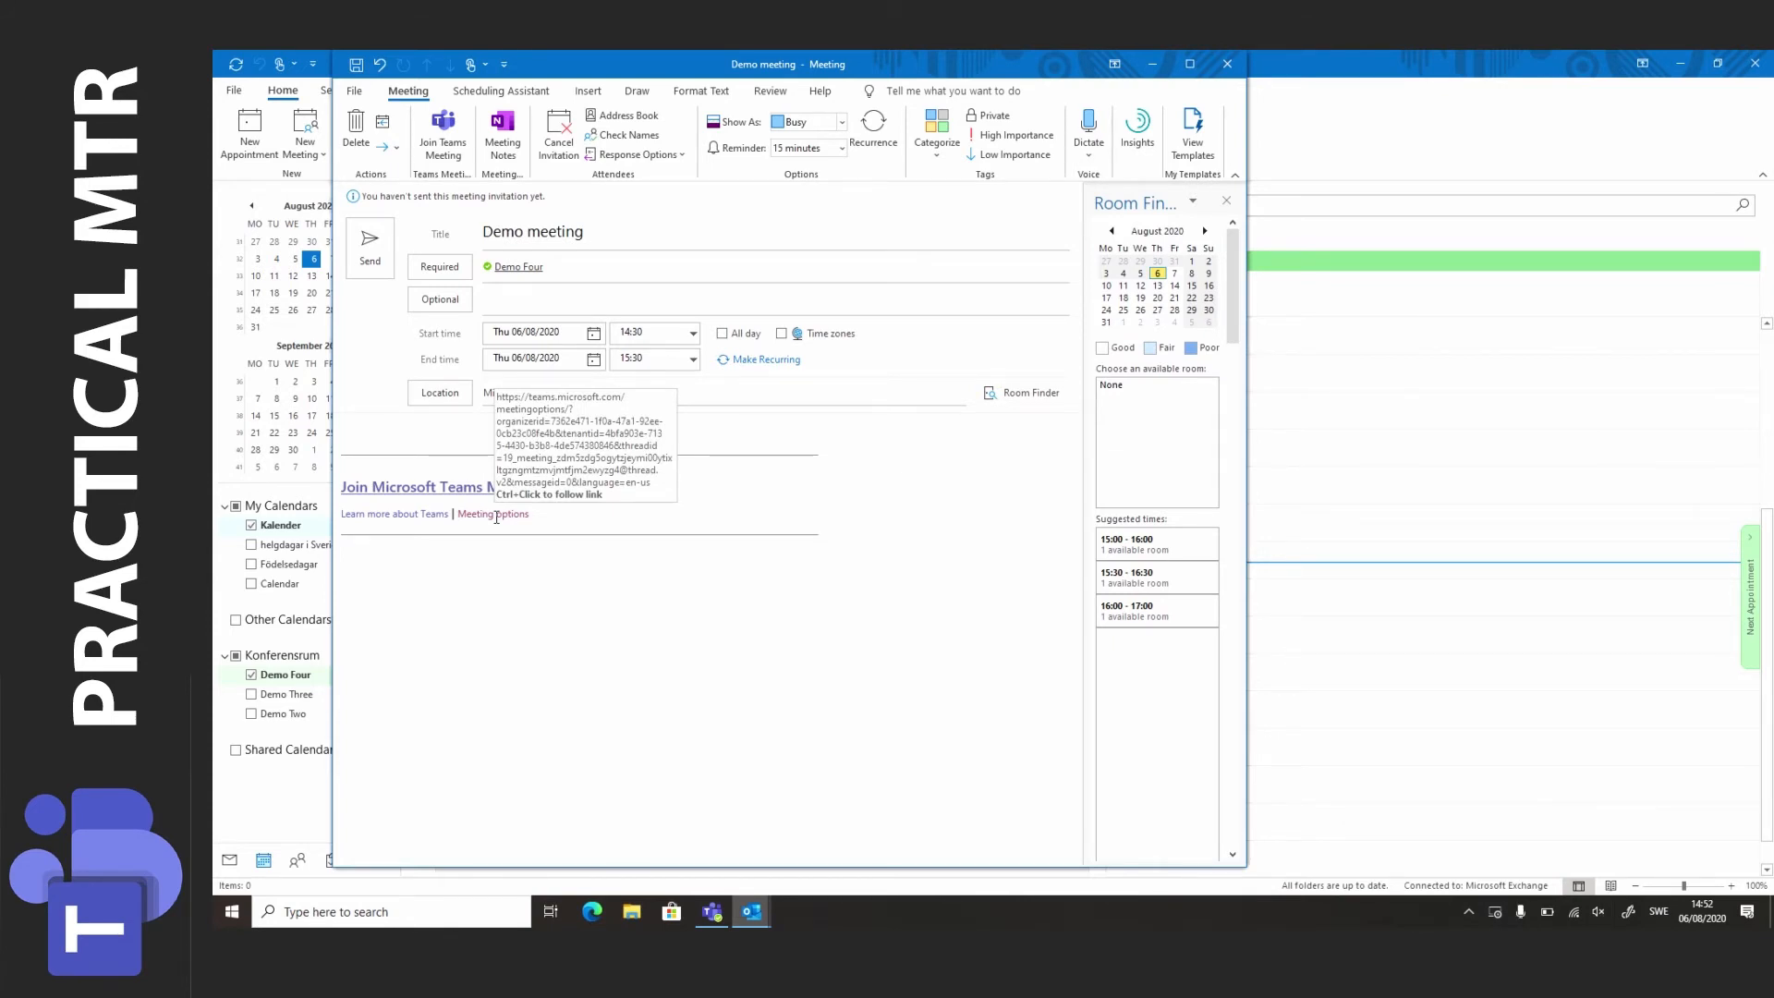
Send the Demo meeting invitation and dismiss its reminder.
left_click(372, 264)
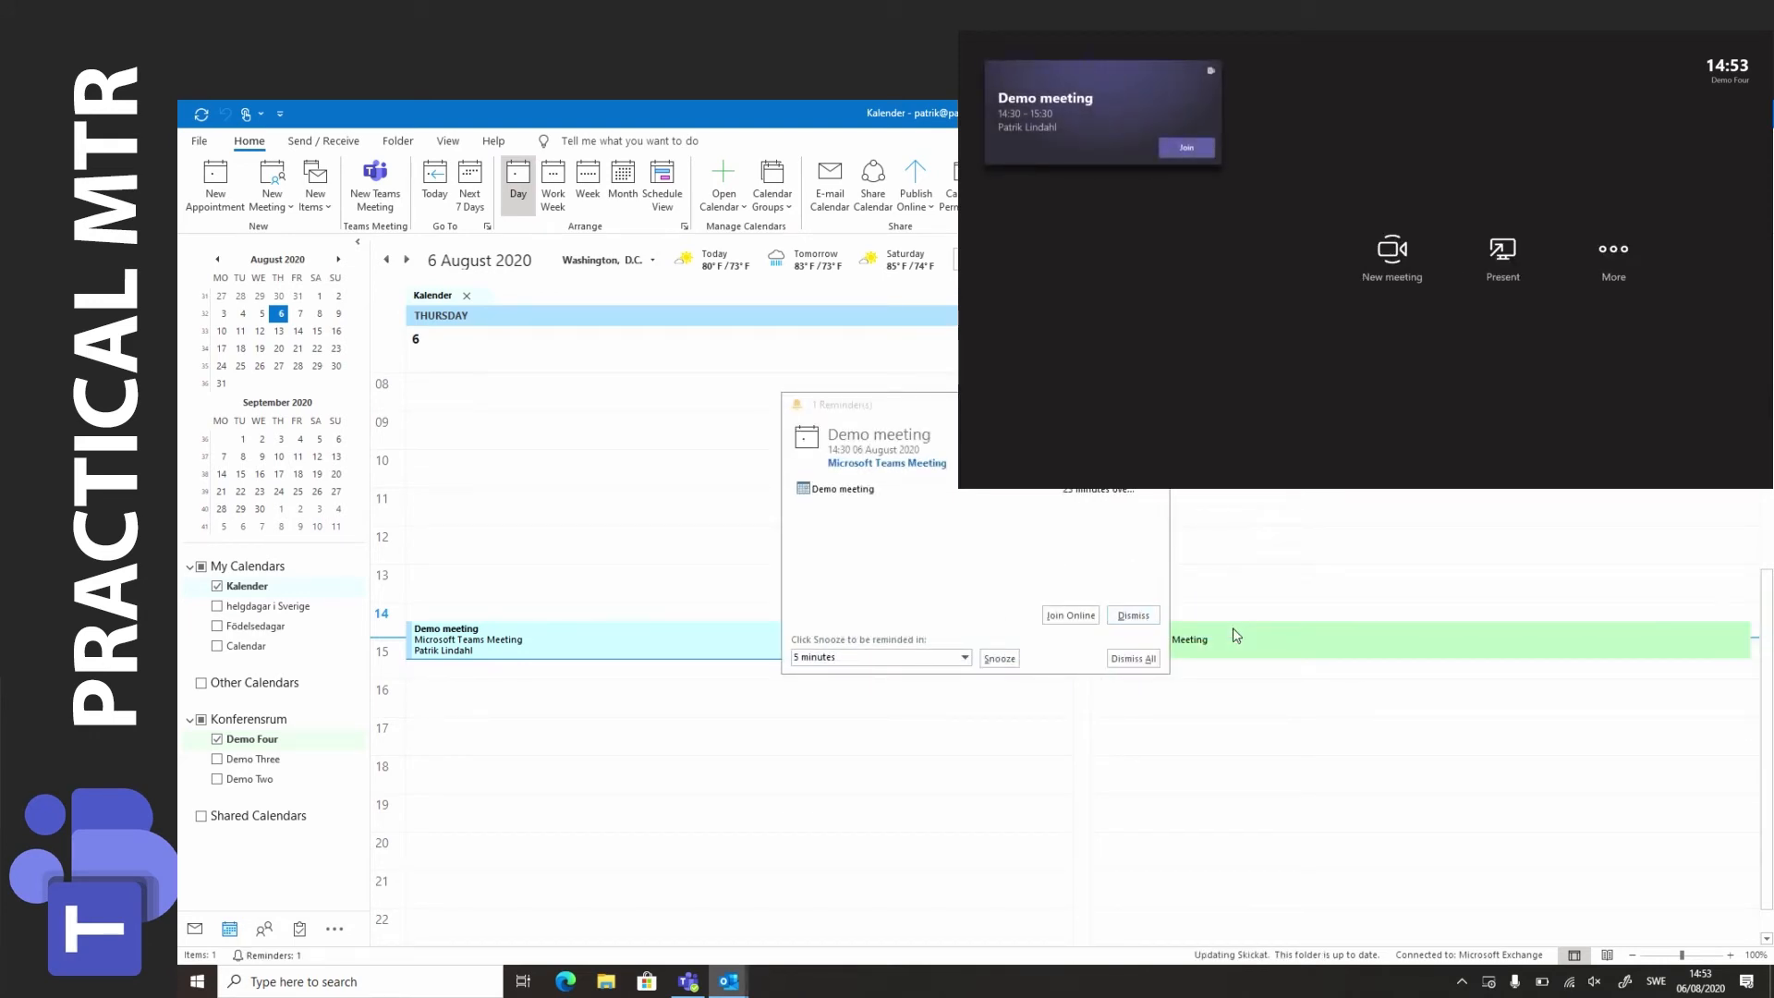
left_click(1133, 615)
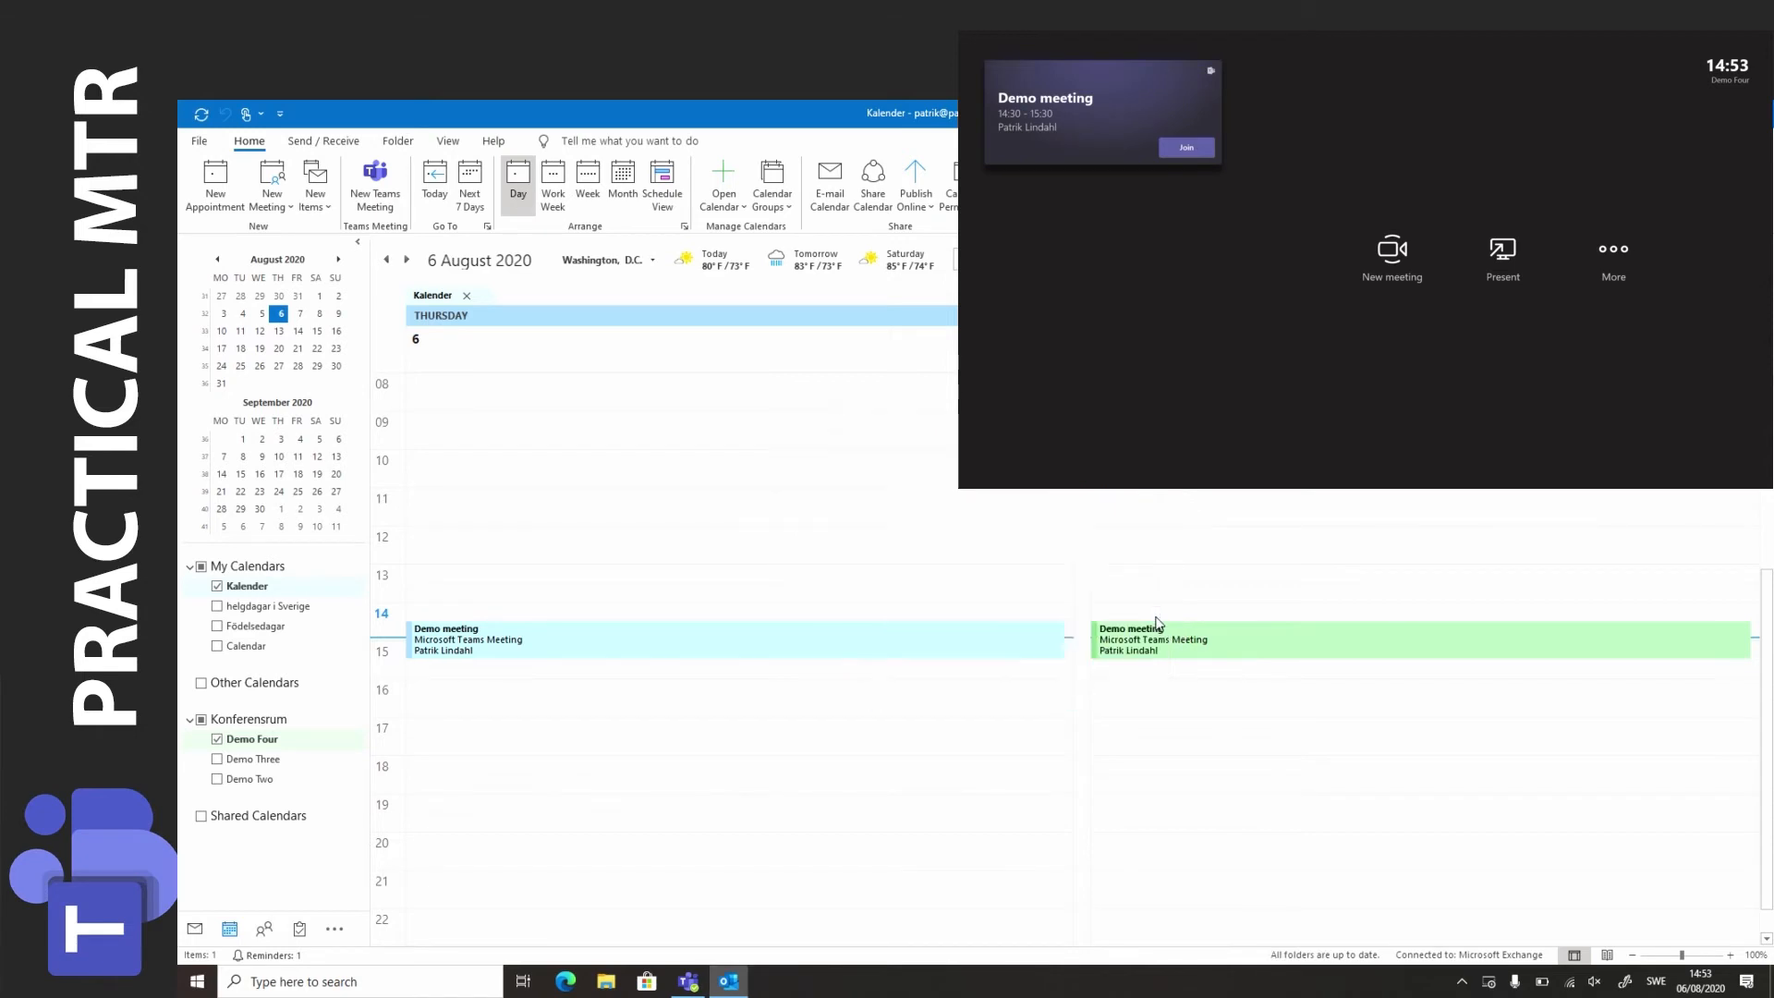
Reopen Demo meeting from the calendar, review its online meeting options page, and close both.
double_click(906, 640)
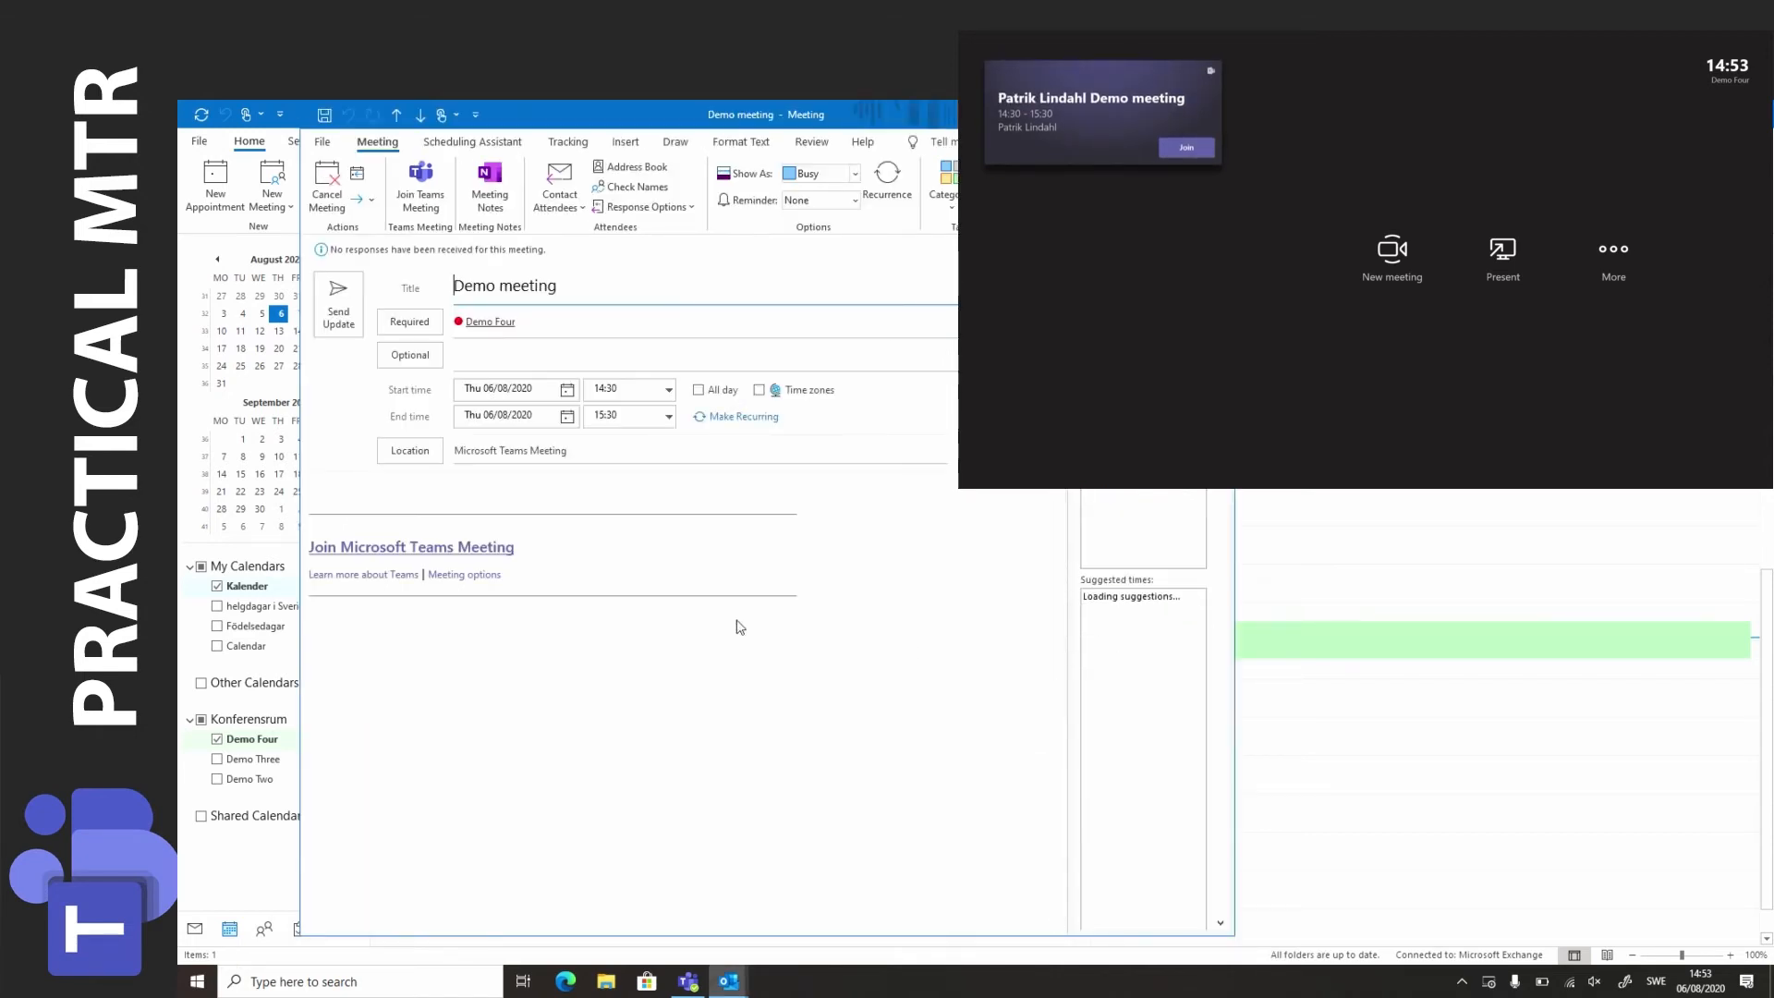
left_click(481, 577)
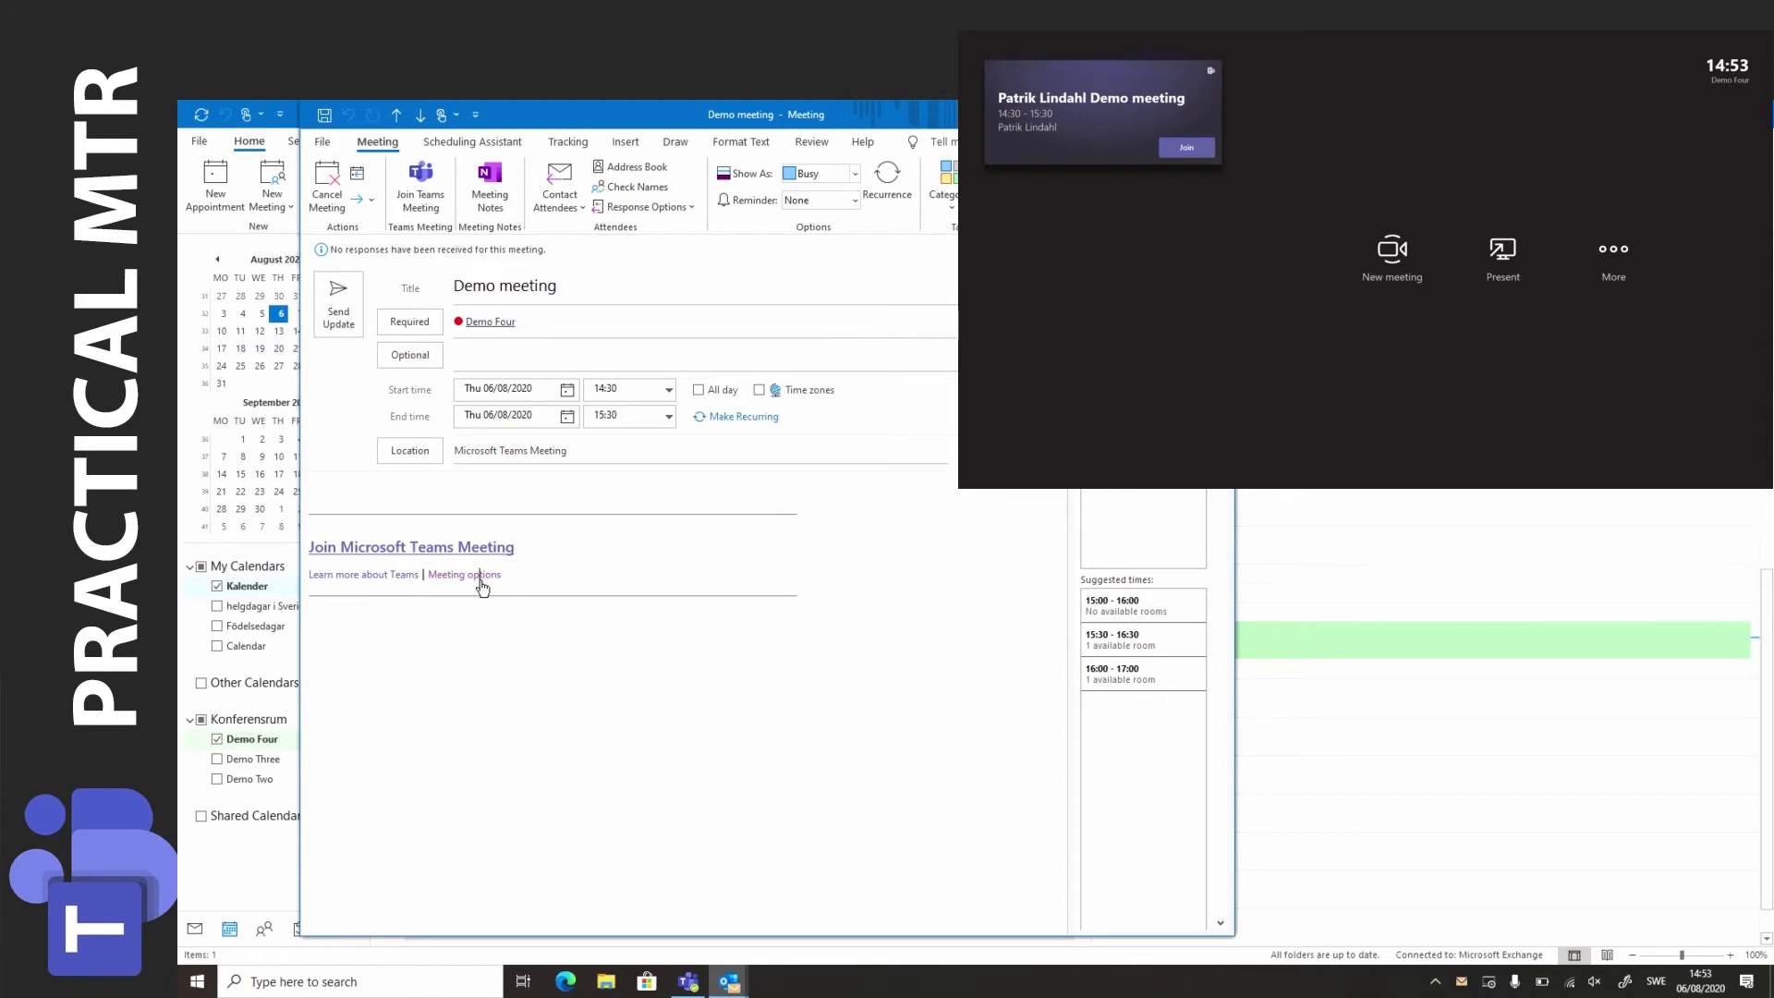
left_click(567, 980)
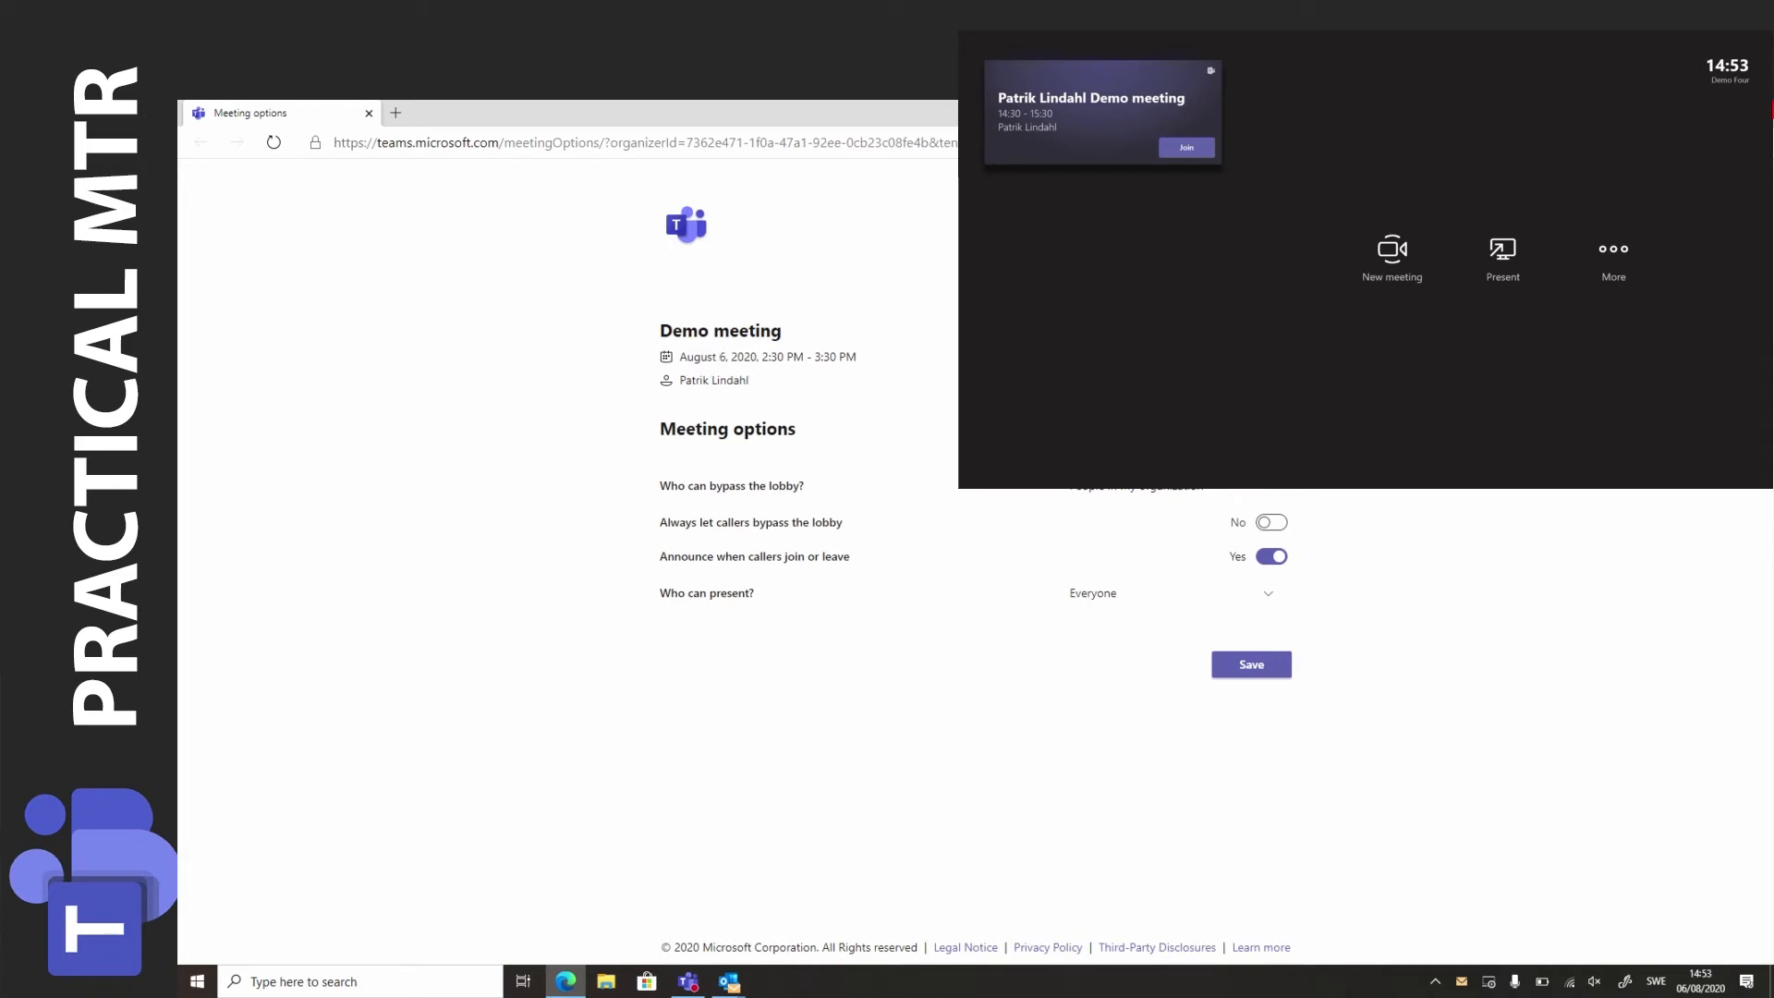
left_click(1755, 113)
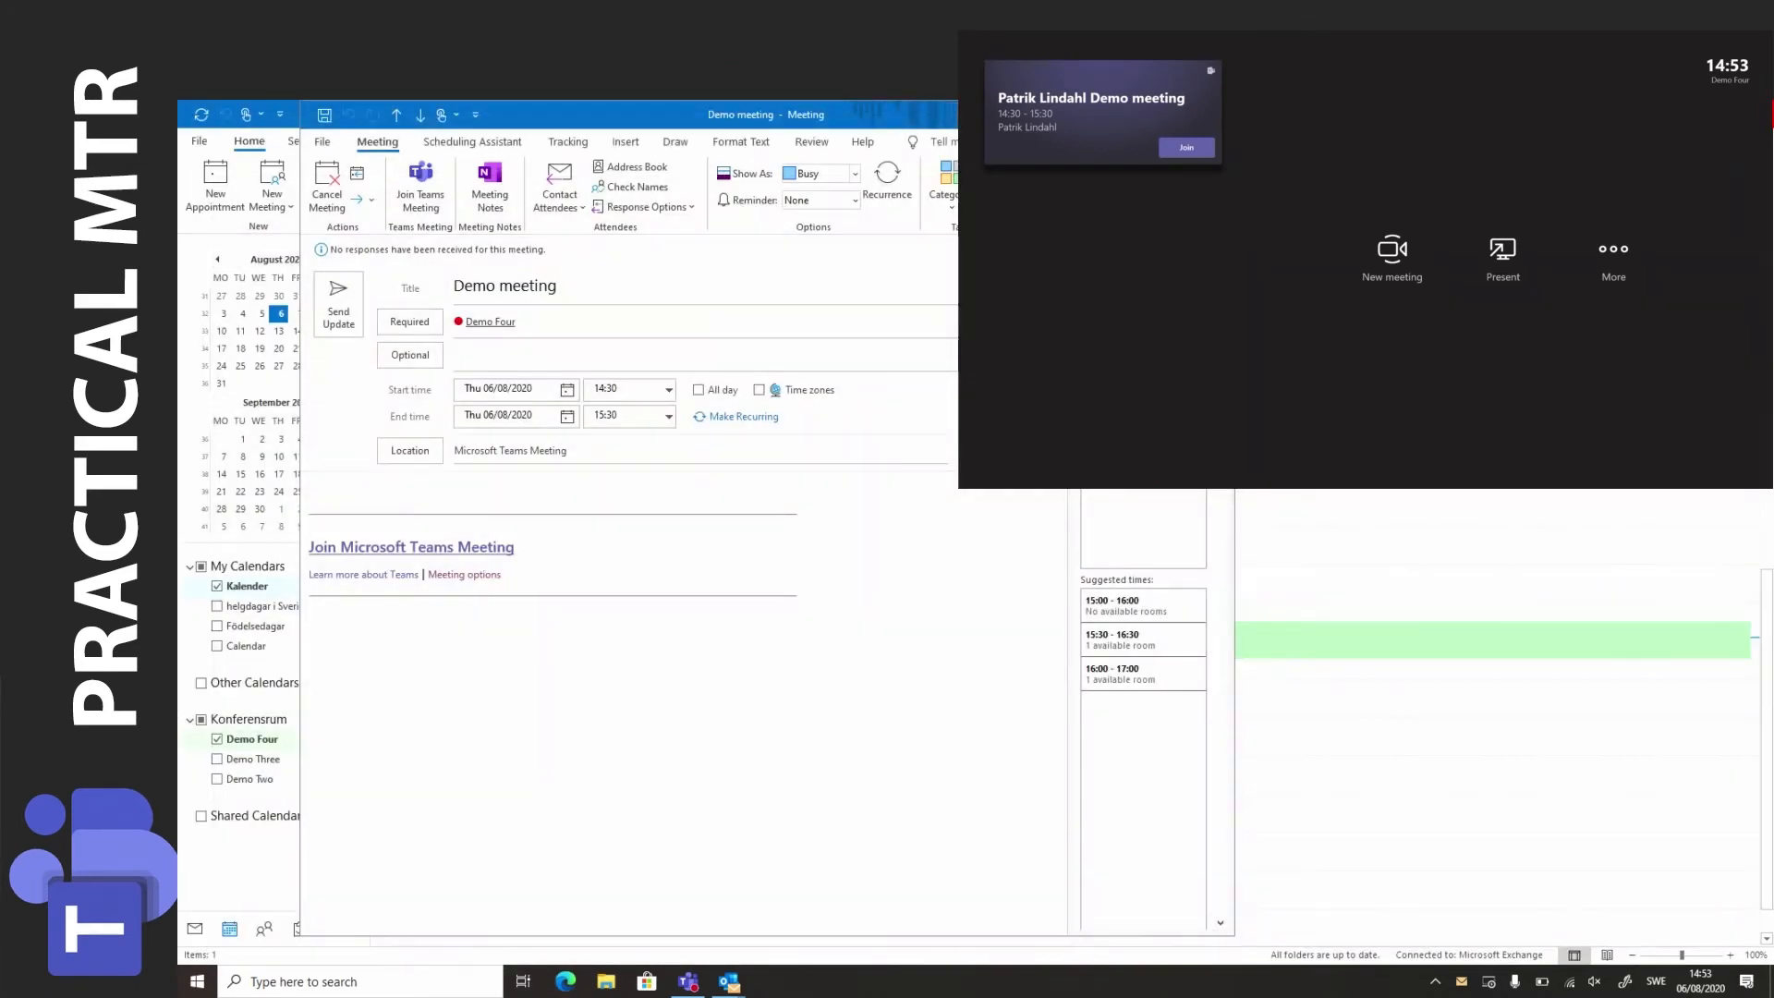
left_click(1217, 110)
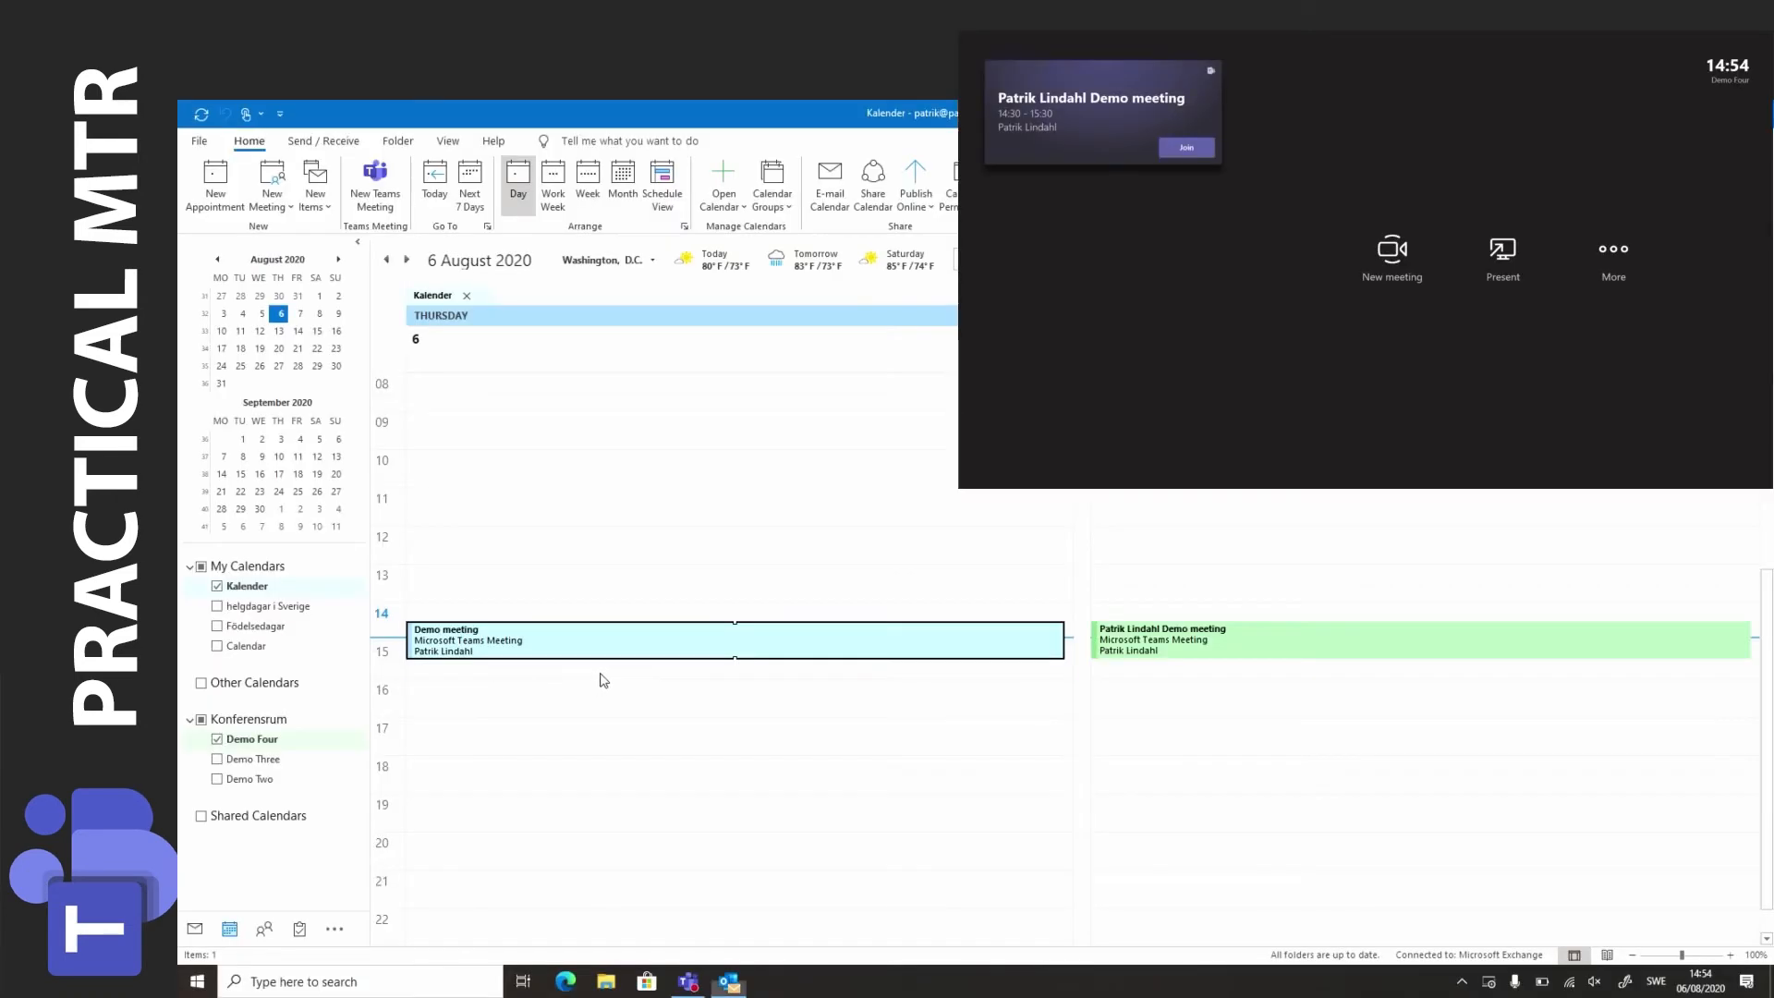
Add an appointment titled "Demo meeting 2" to the own calendar from 15:30 to 16:00.
left_click(600, 673)
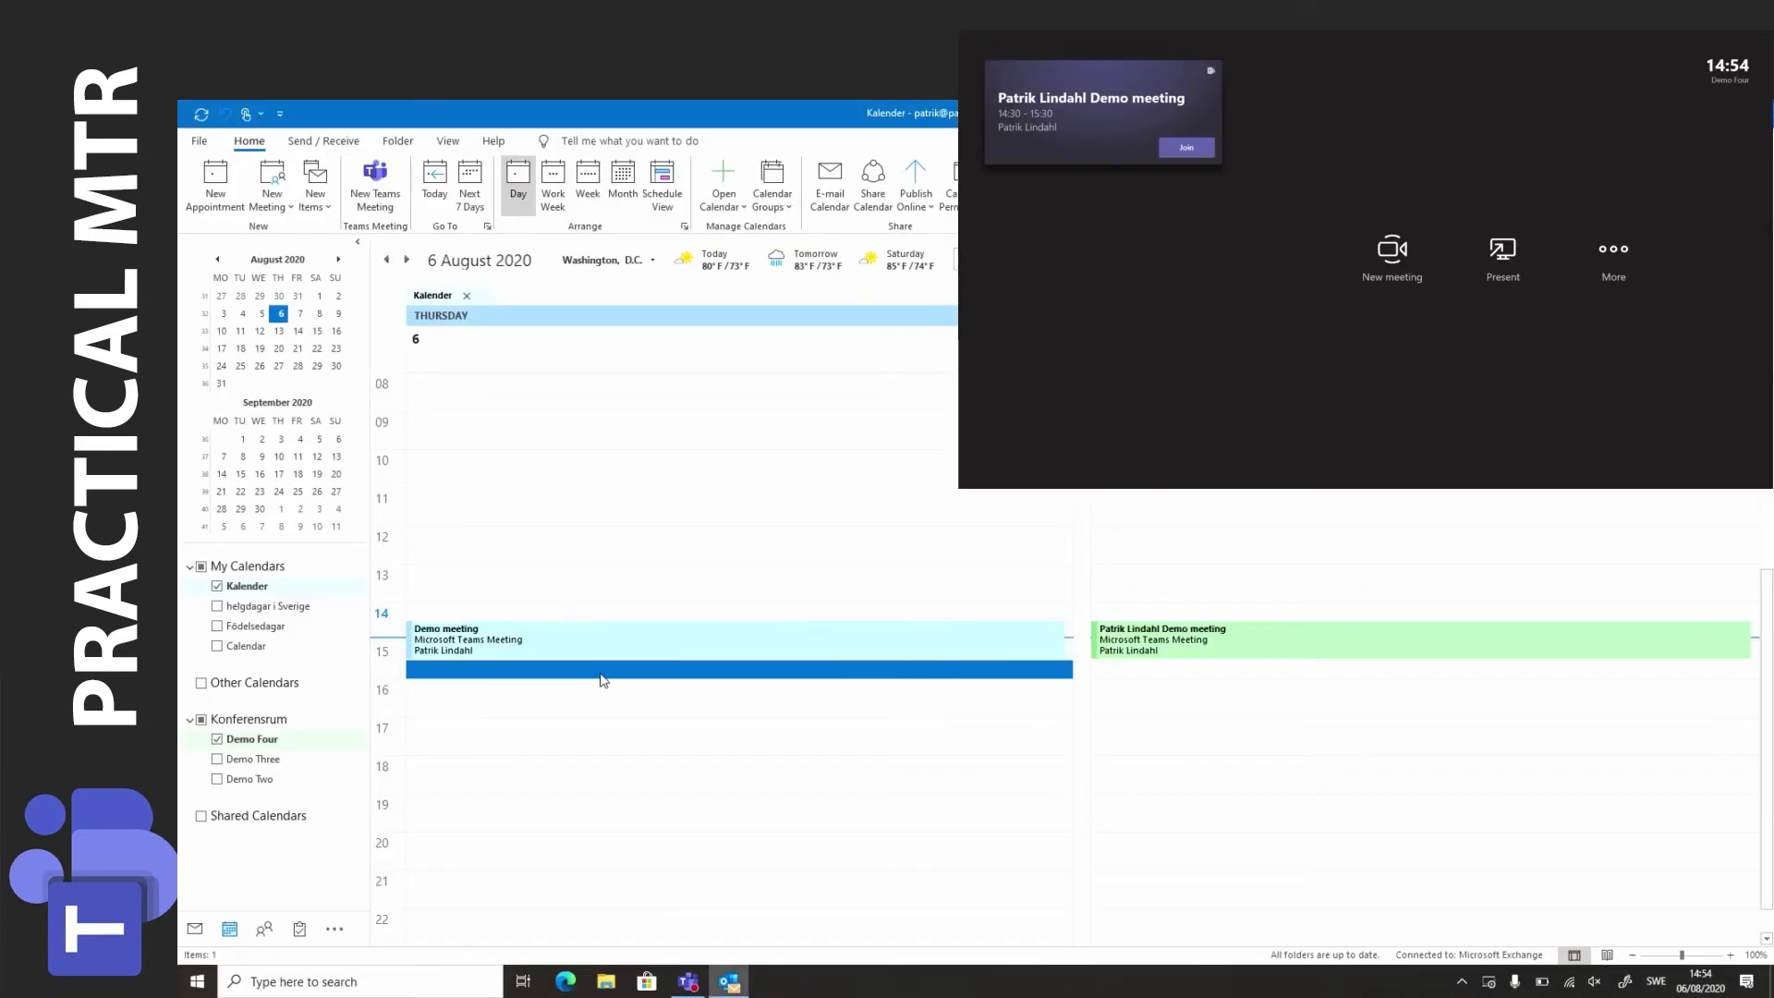
type("Demo meet")
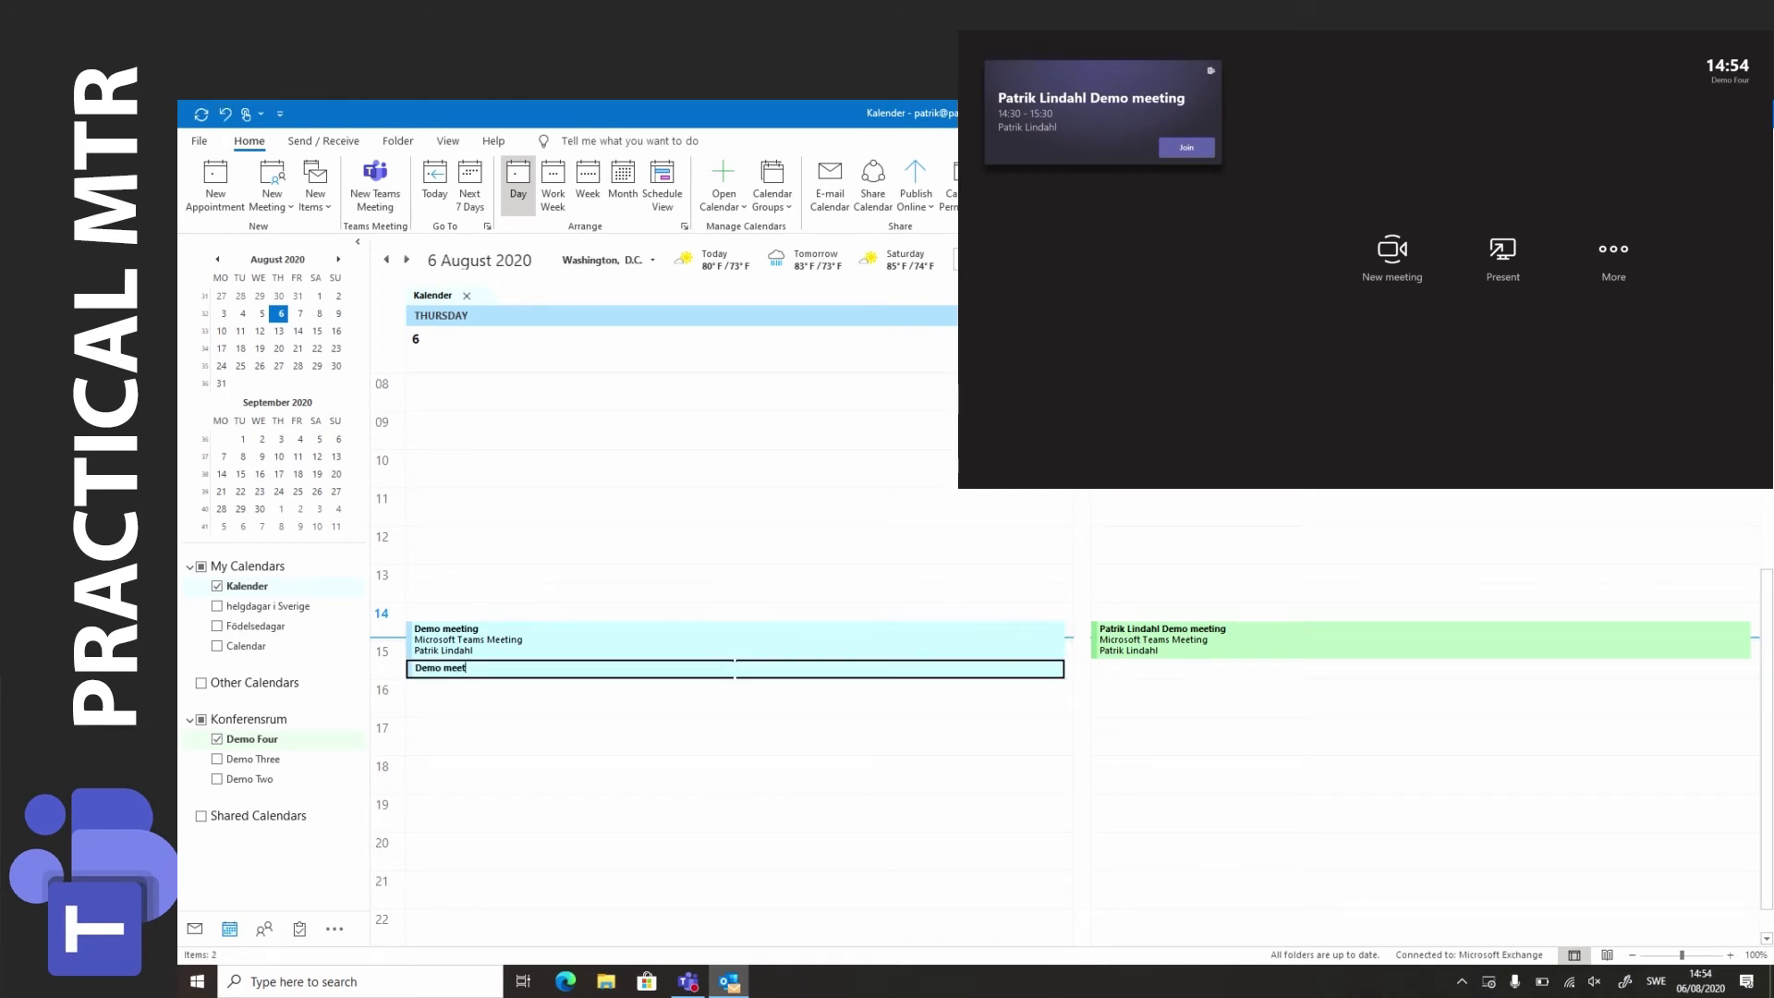
type("ing 2")
key("Return")
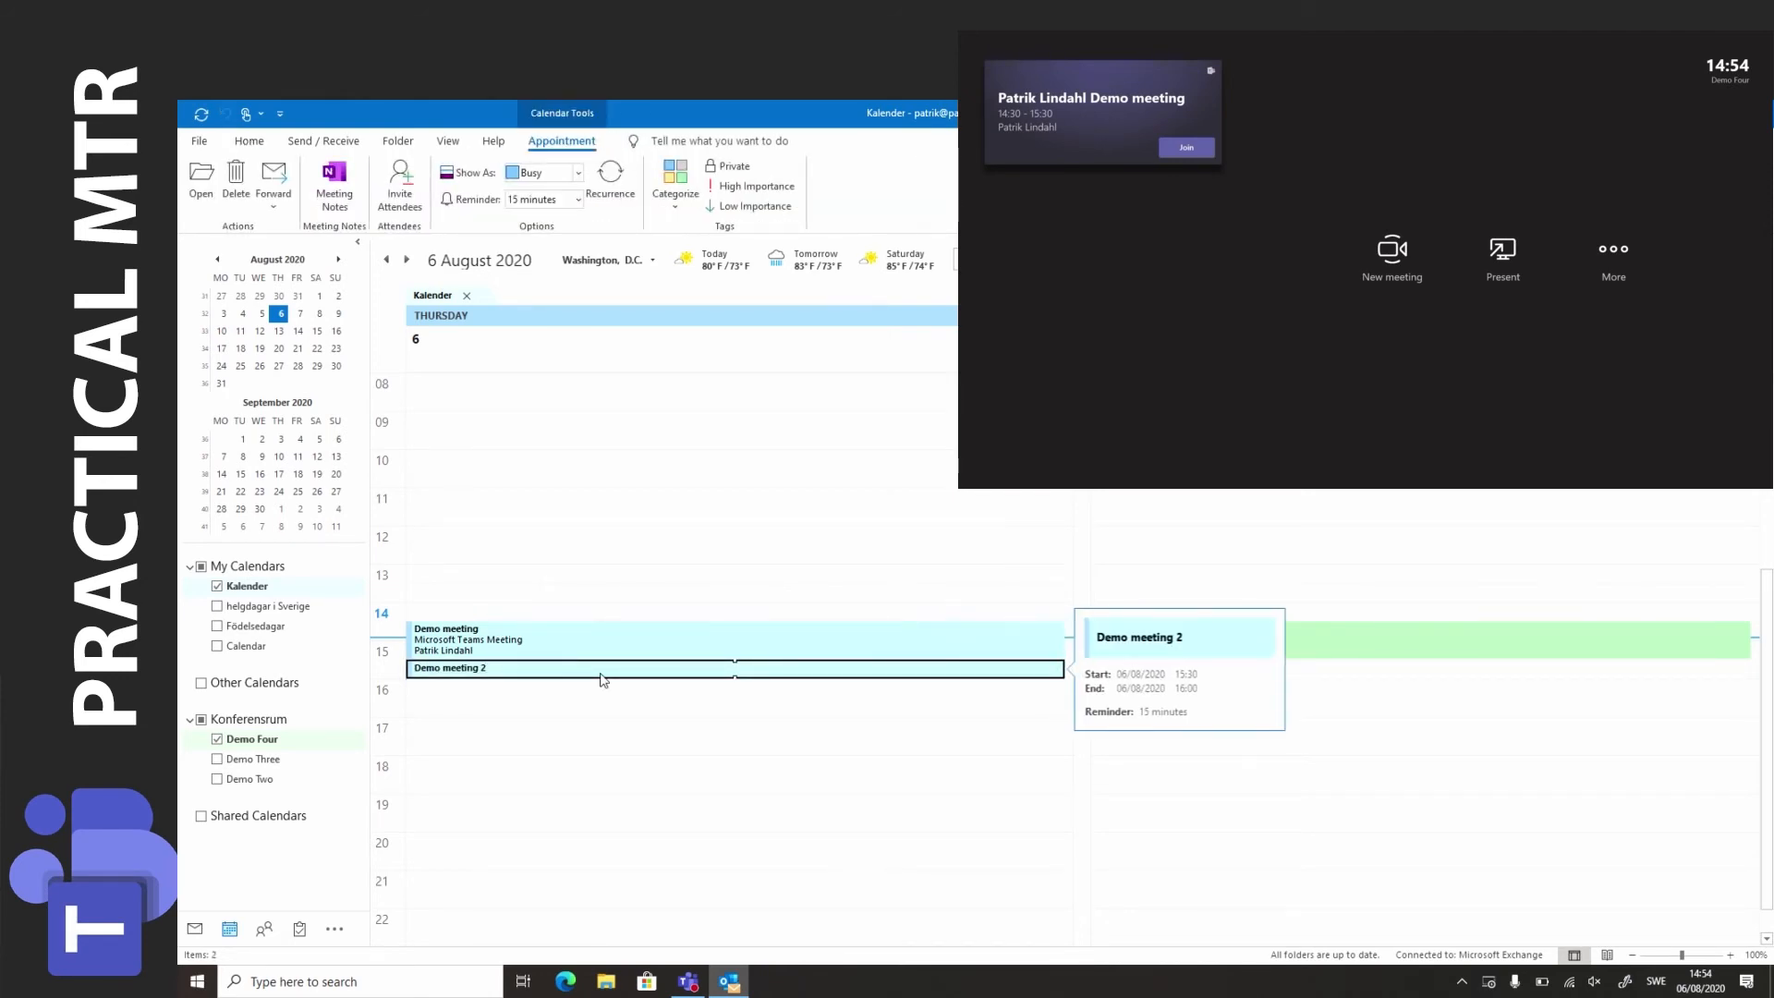
Invite the room Demo Four to Demo meeting 2 as a required attendee and send the invitation.
left_click(399, 194)
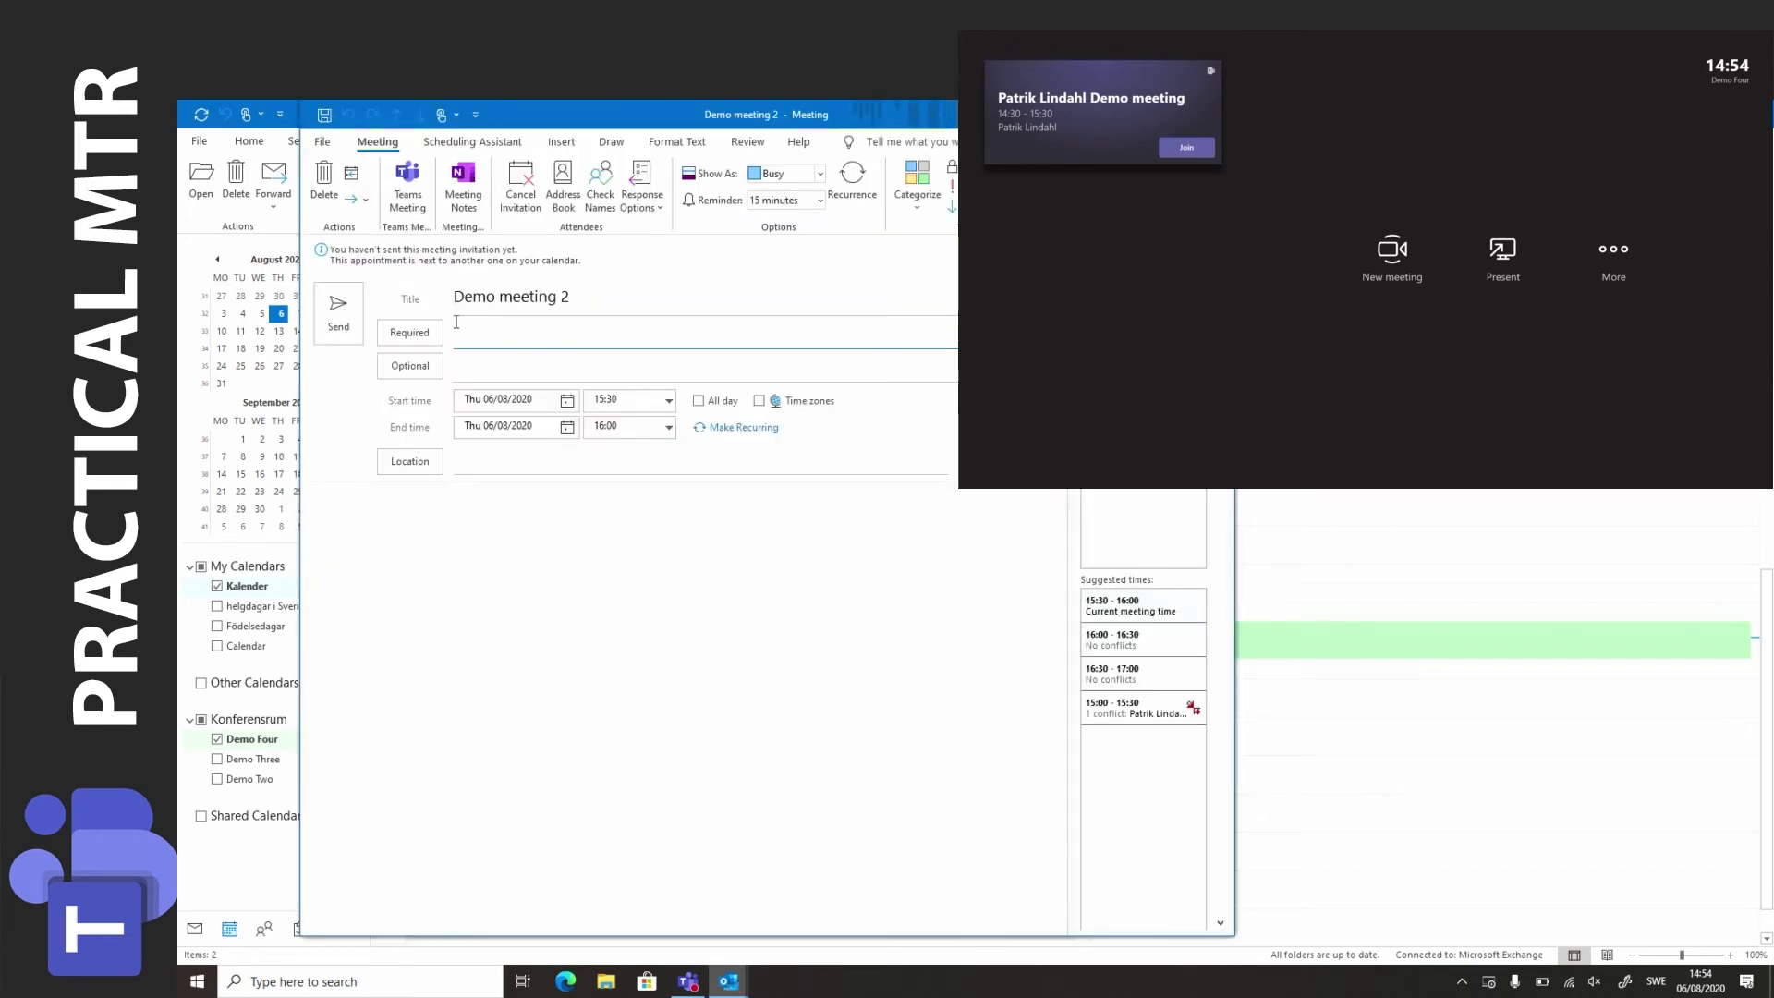
type("demo")
key("Return")
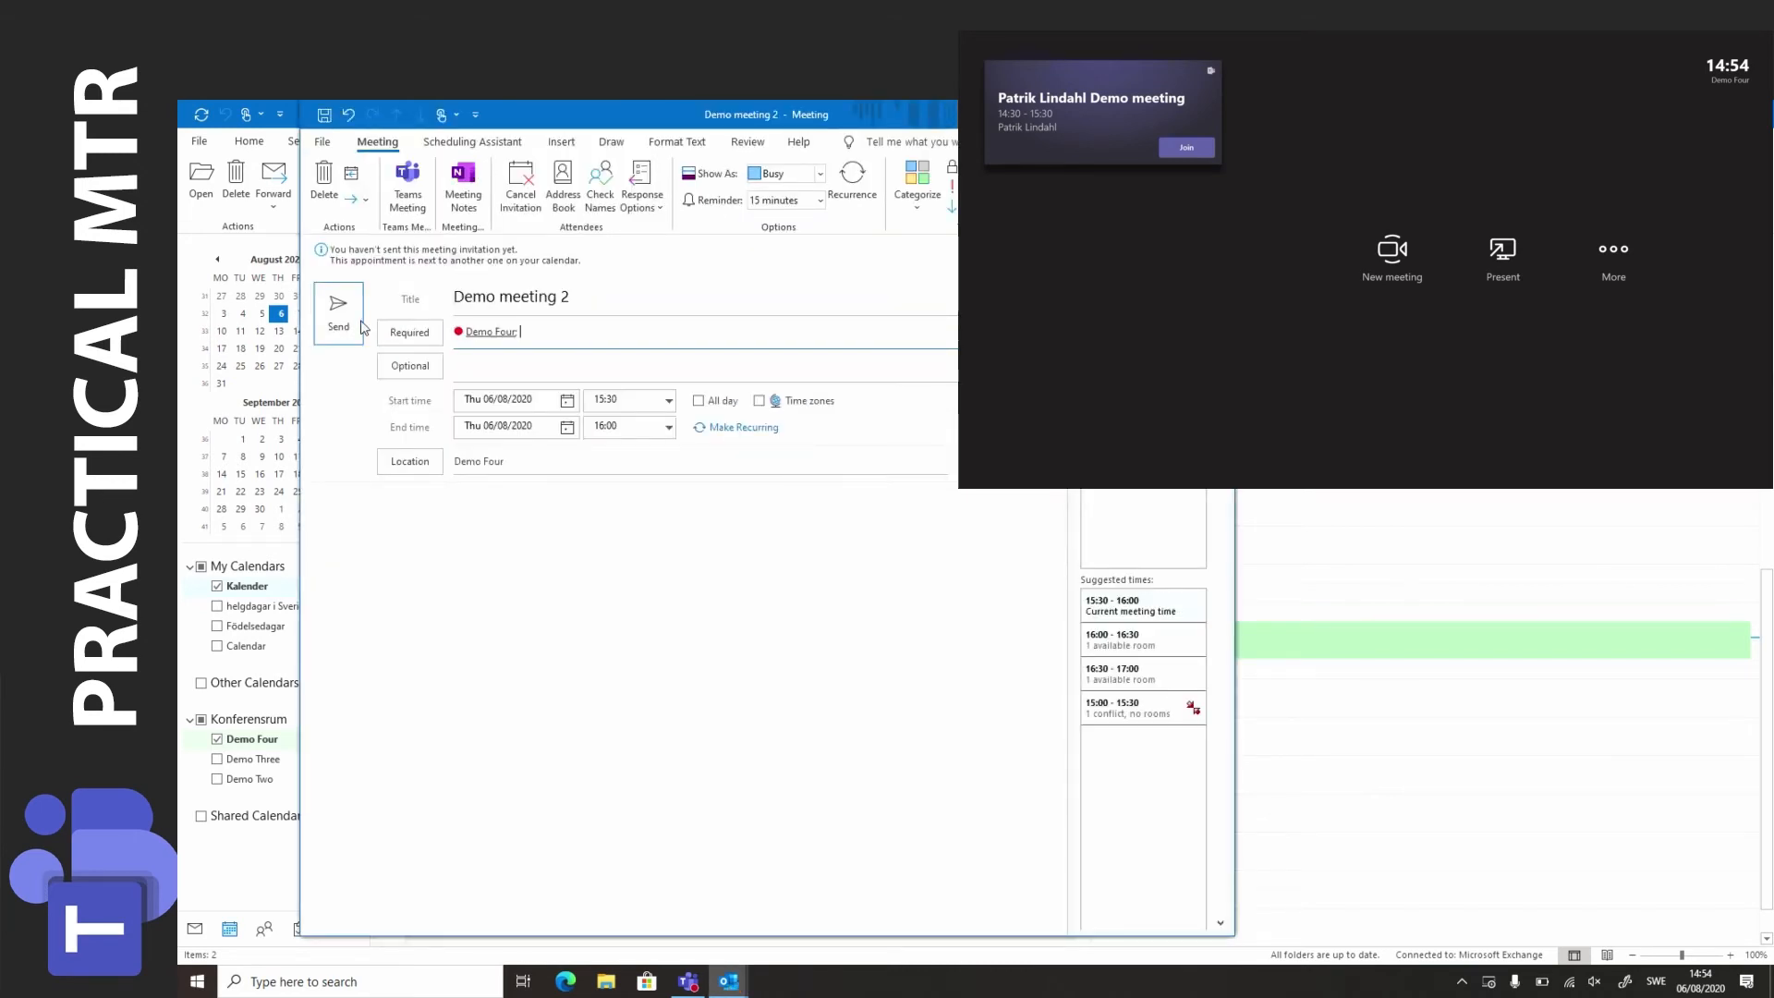
left_click(359, 323)
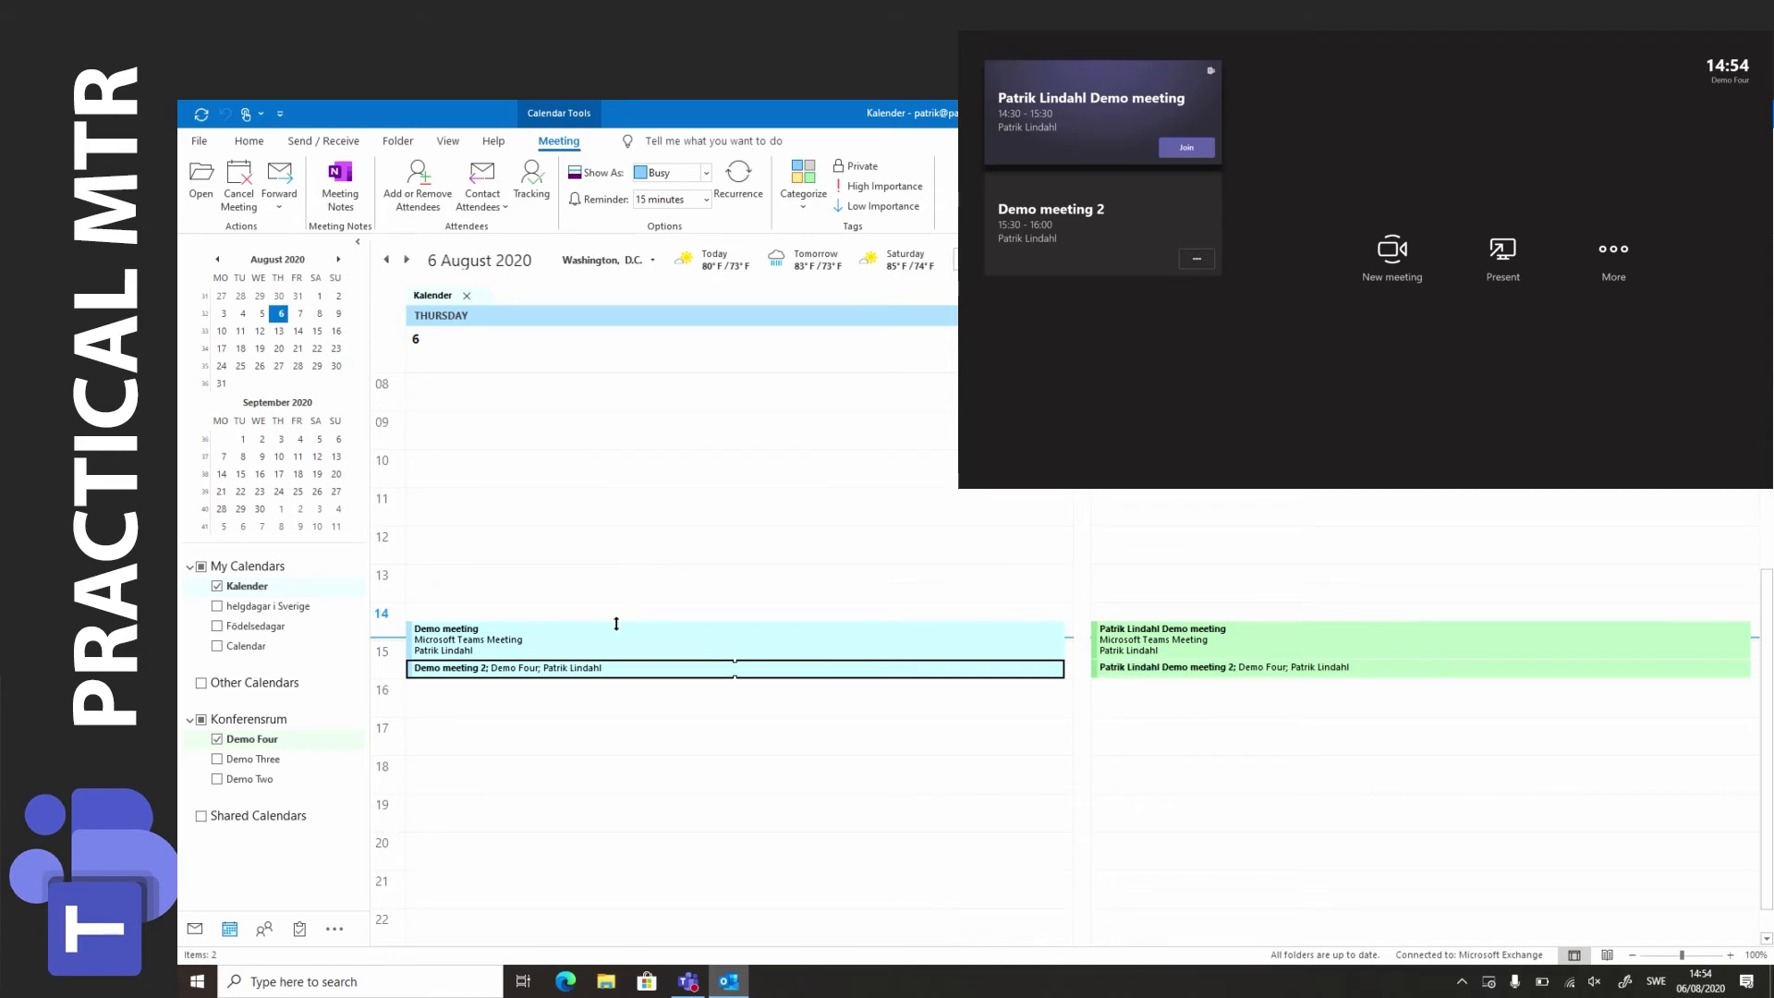
Add an appointment titled "Demo meeting 3" to the own calendar from 16:00 to 18:00.
left_click(584, 691)
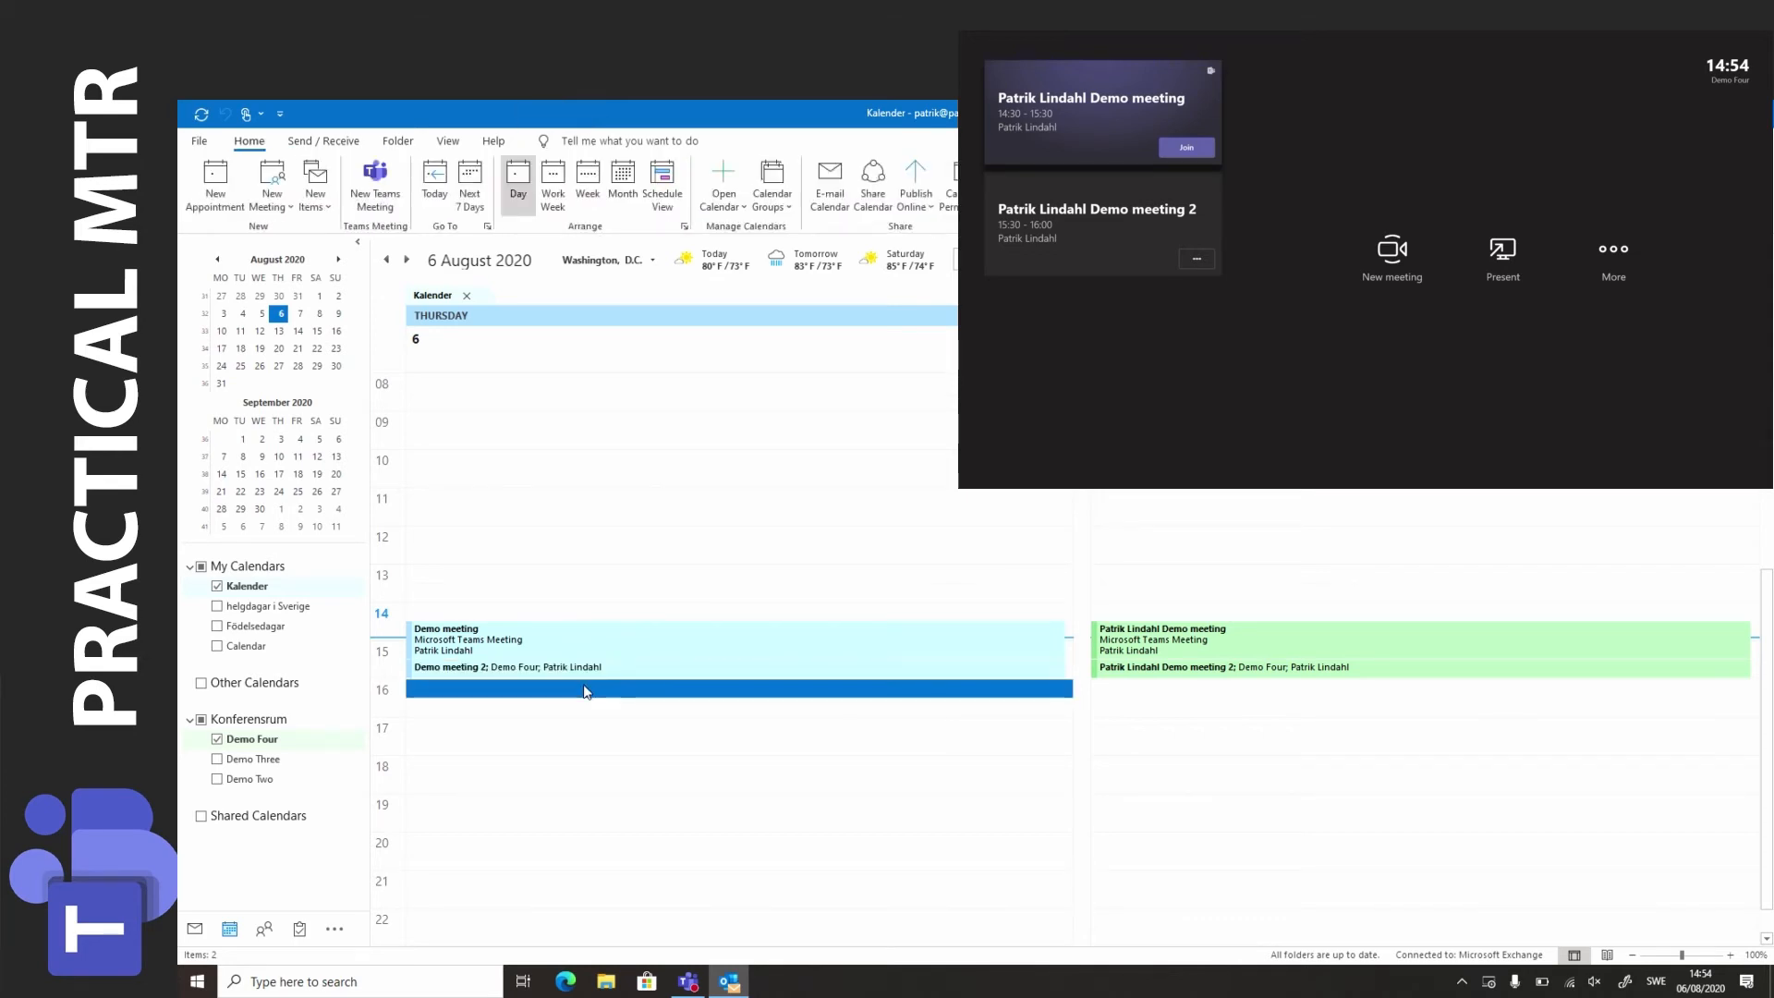
key("shift+Down")
key("shift+Down")
key("shift+Down")
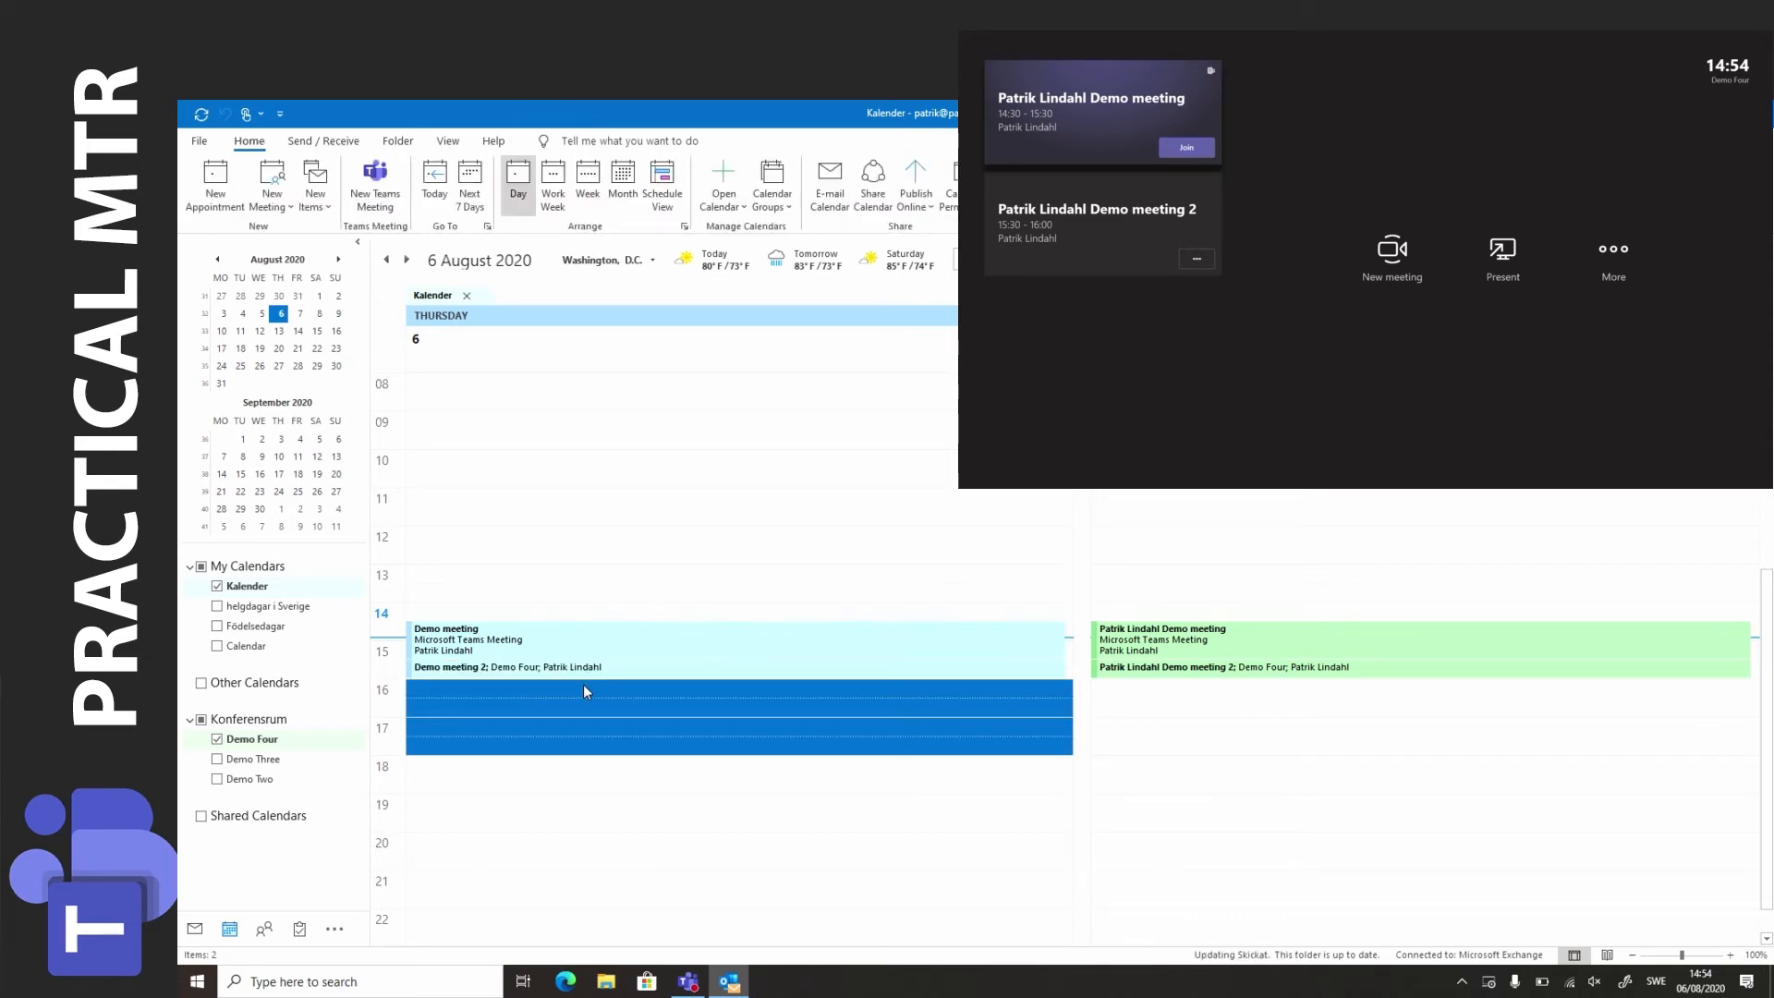
type("Demo meeting 3")
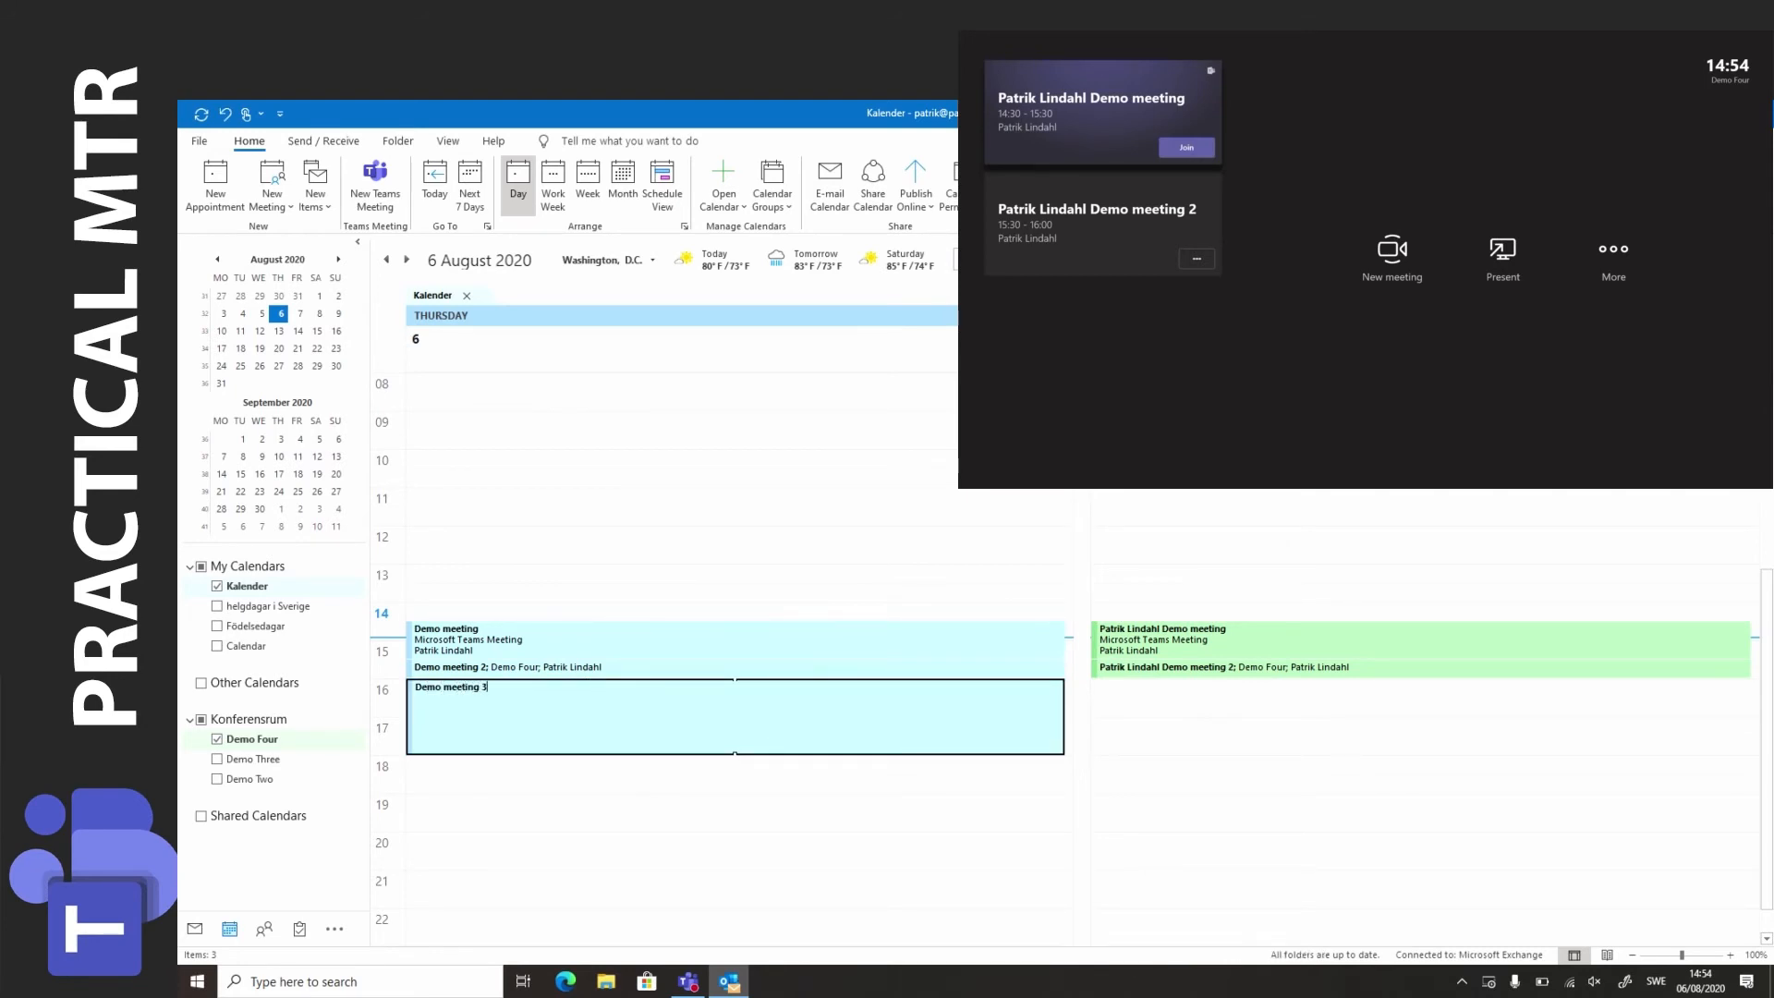
key("Return")
Turn Demo meeting 3 into a Teams meeting, invite the room Demo Four as a required attendee and send the invitation.
double_click(582, 713)
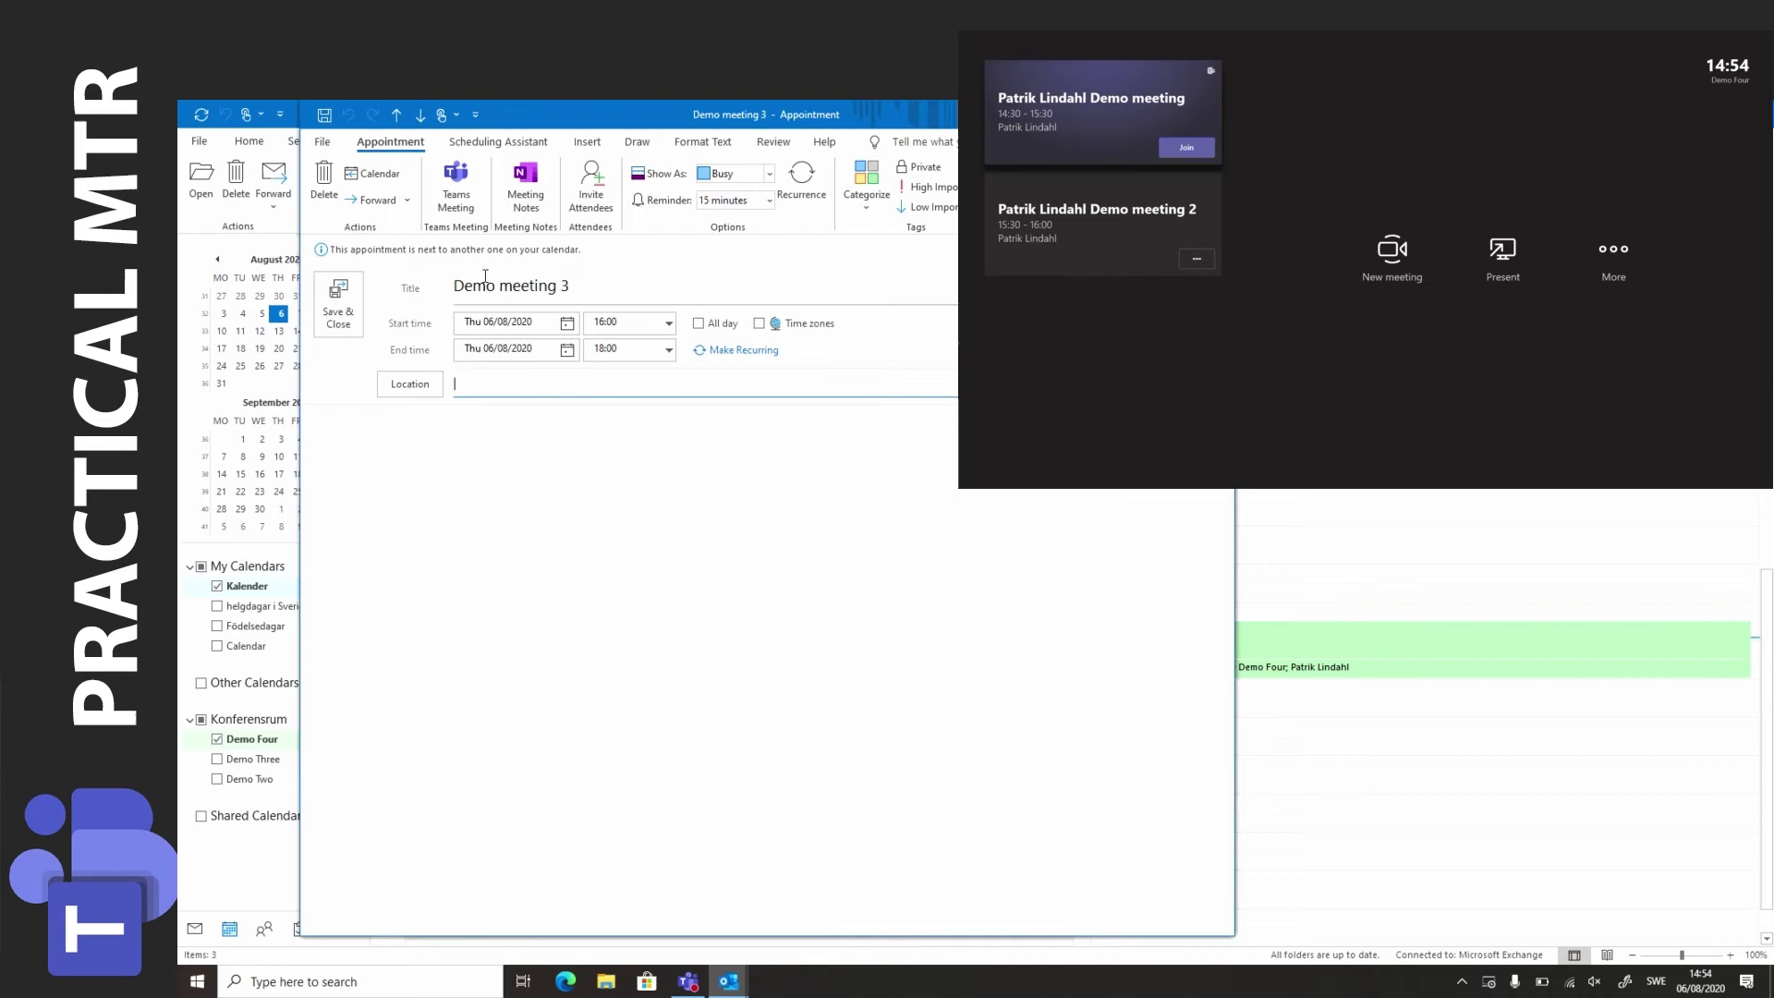
left_click(455, 185)
type("demo")
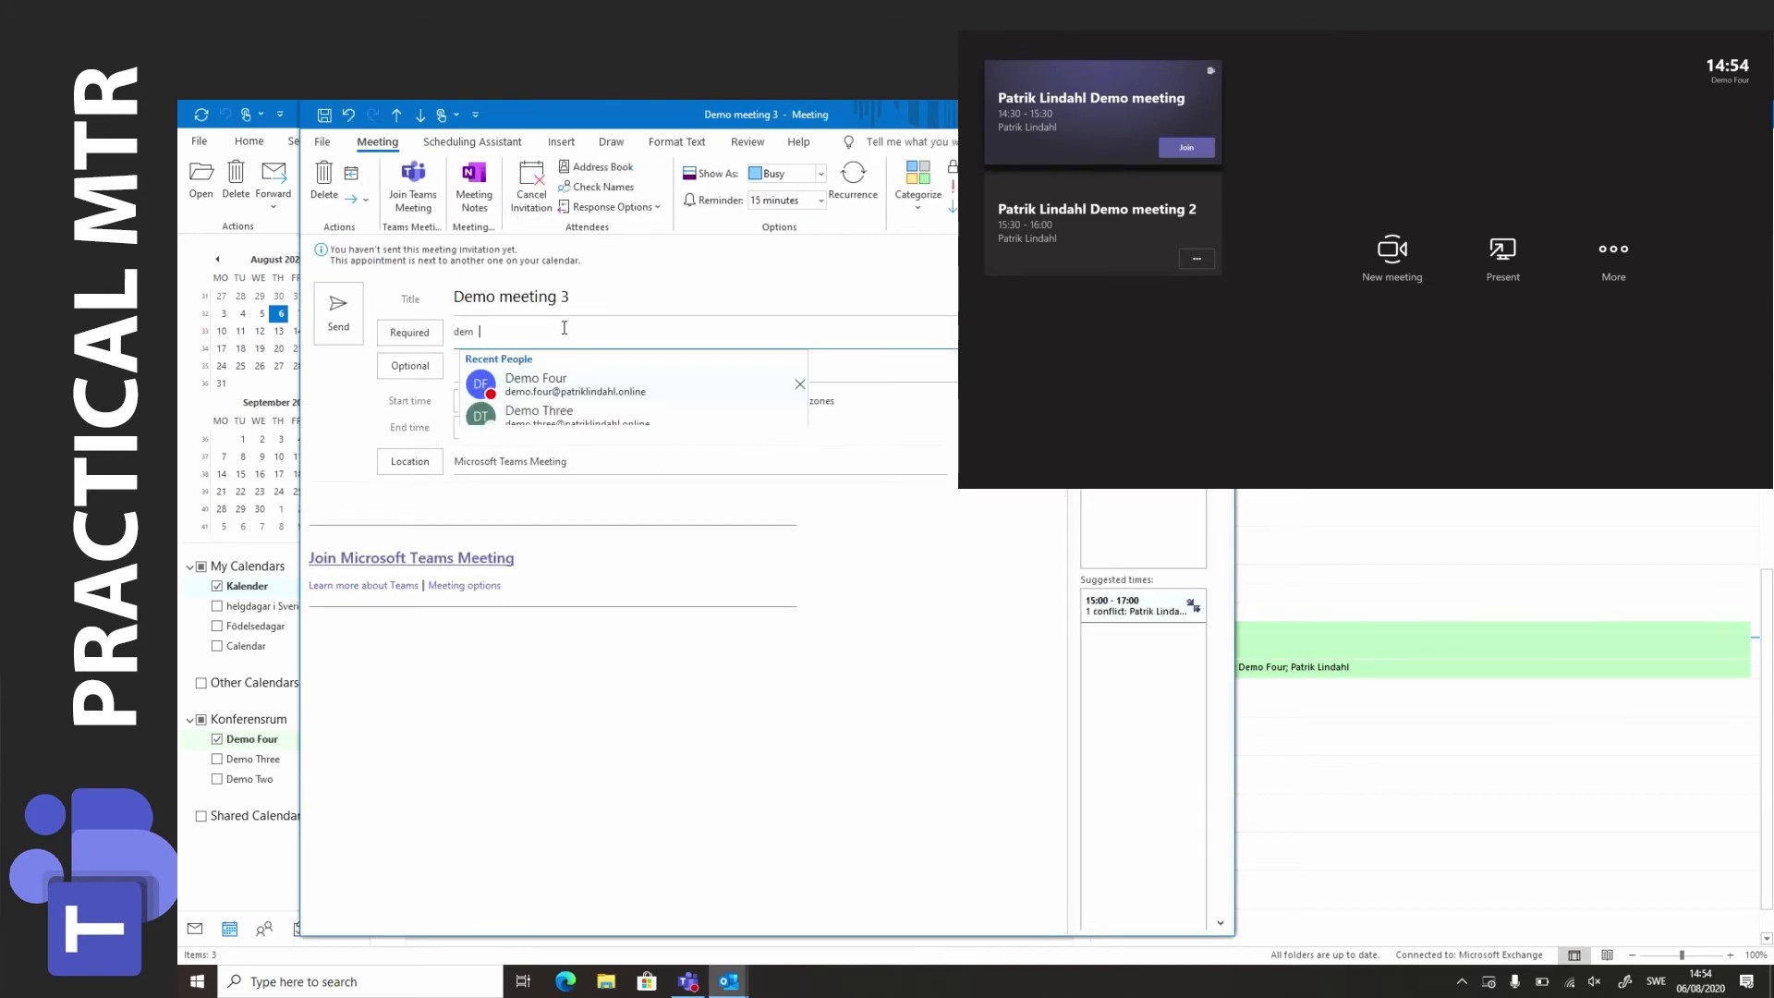
key("Return")
left_click(340, 319)
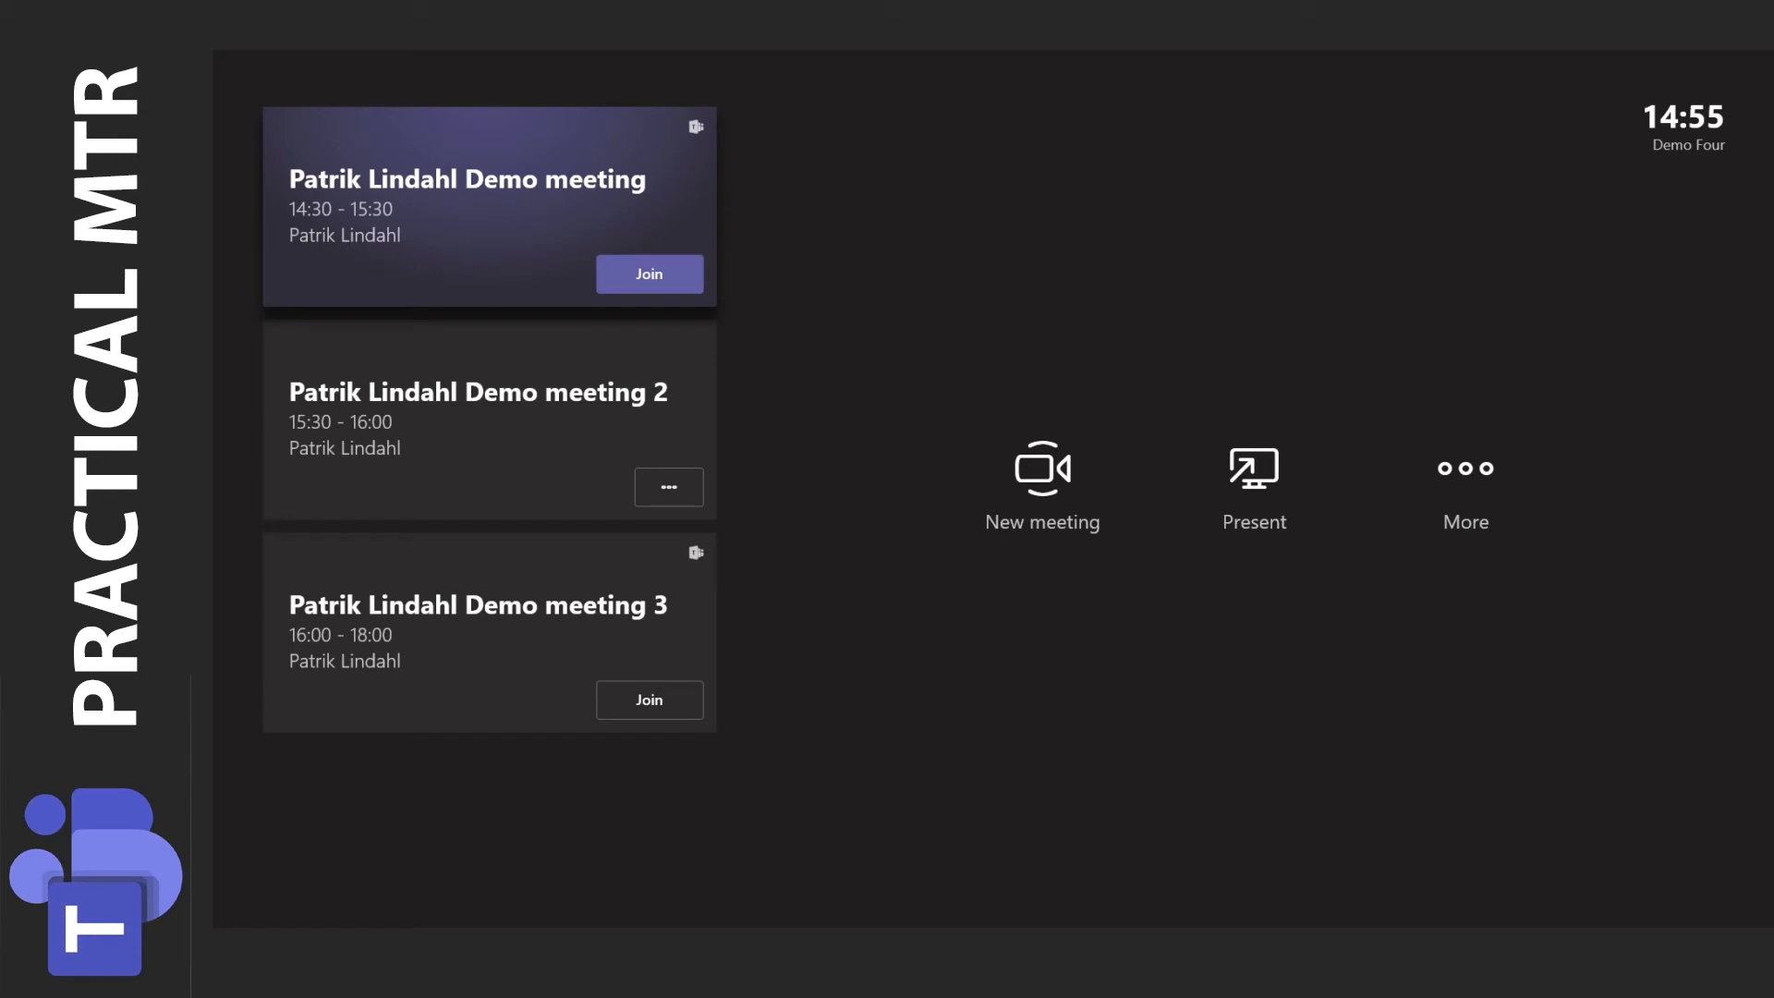
On the Teams Room display, check the options of Demo meeting 2 and close the message.
left_click(669, 486)
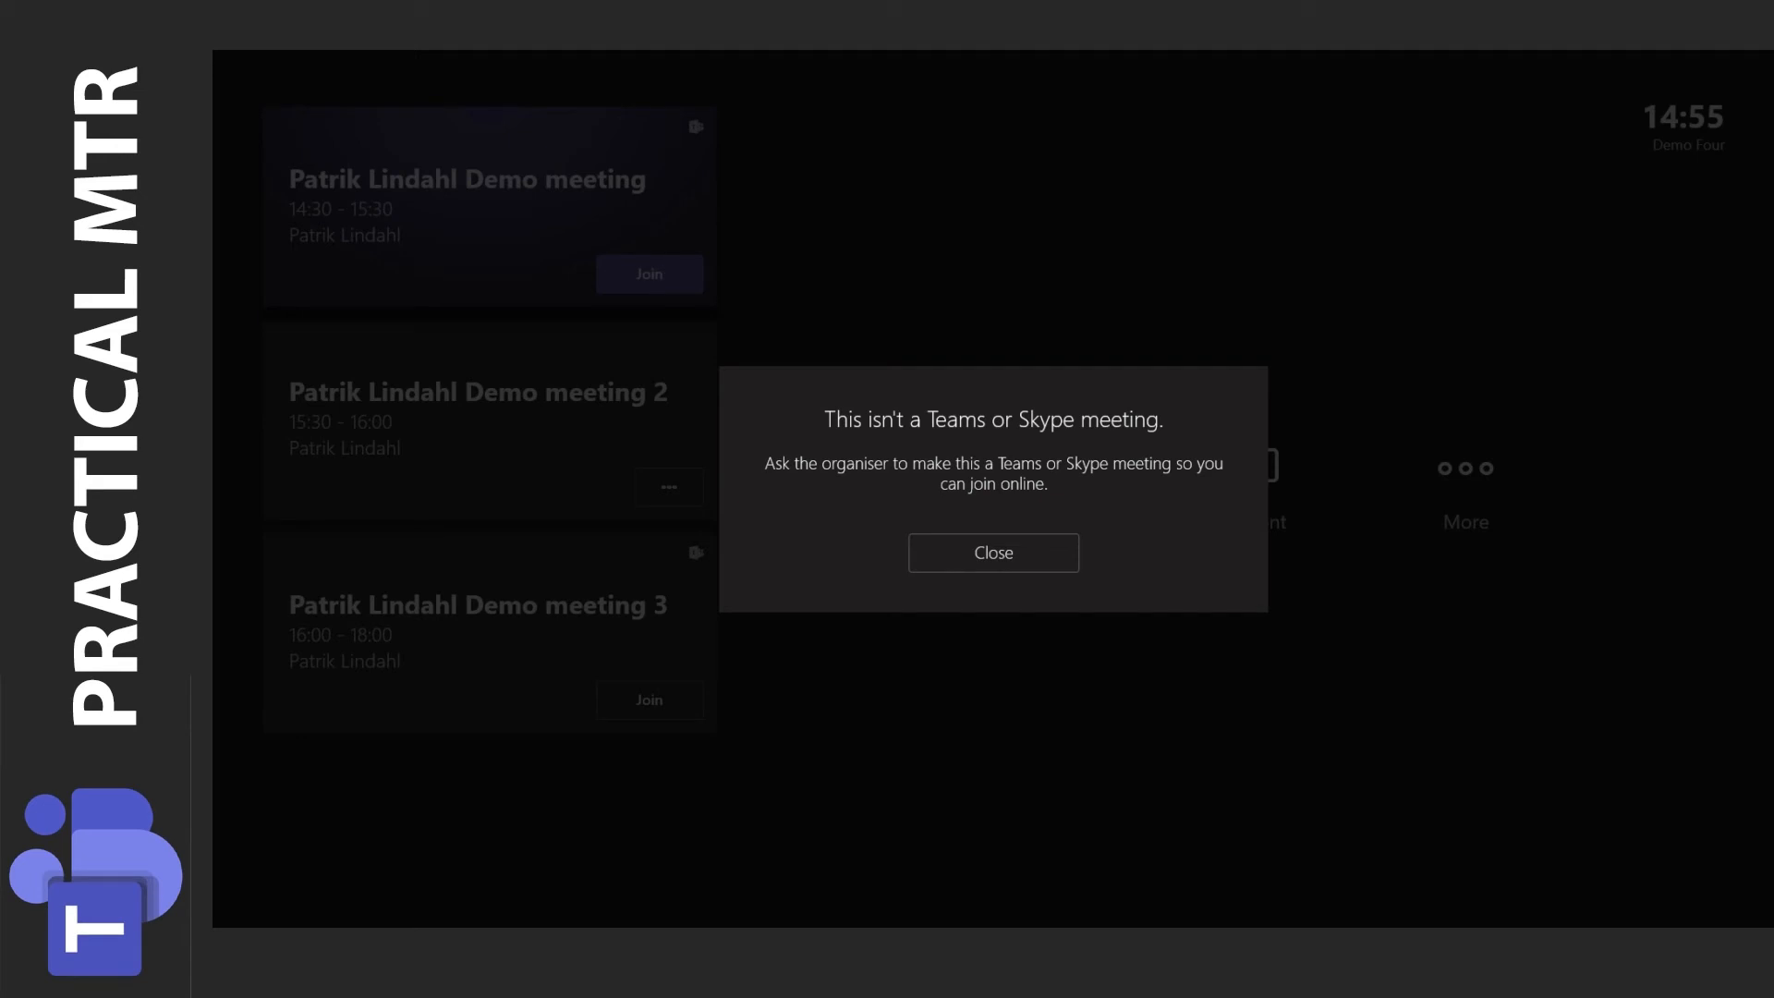
left_click(993, 552)
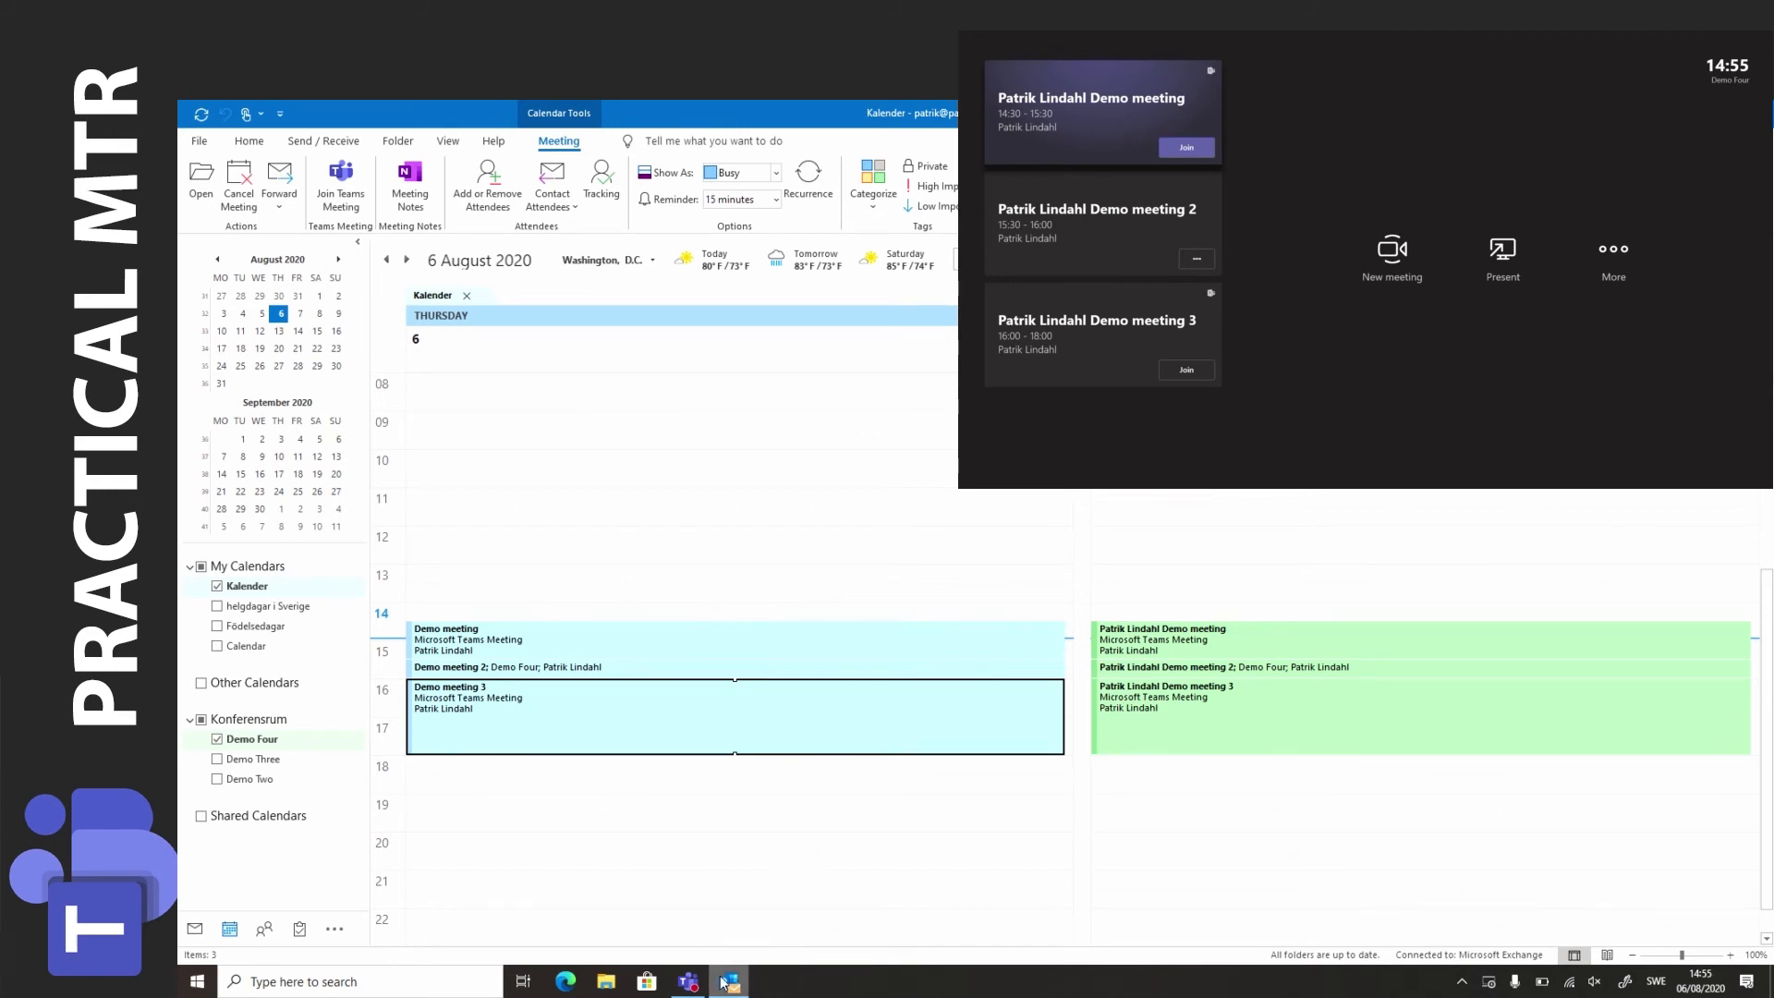
Open the Teams join screen of Demo meeting from the Outlook calendar and switch the camera off and on again.
mouse_move(727, 989)
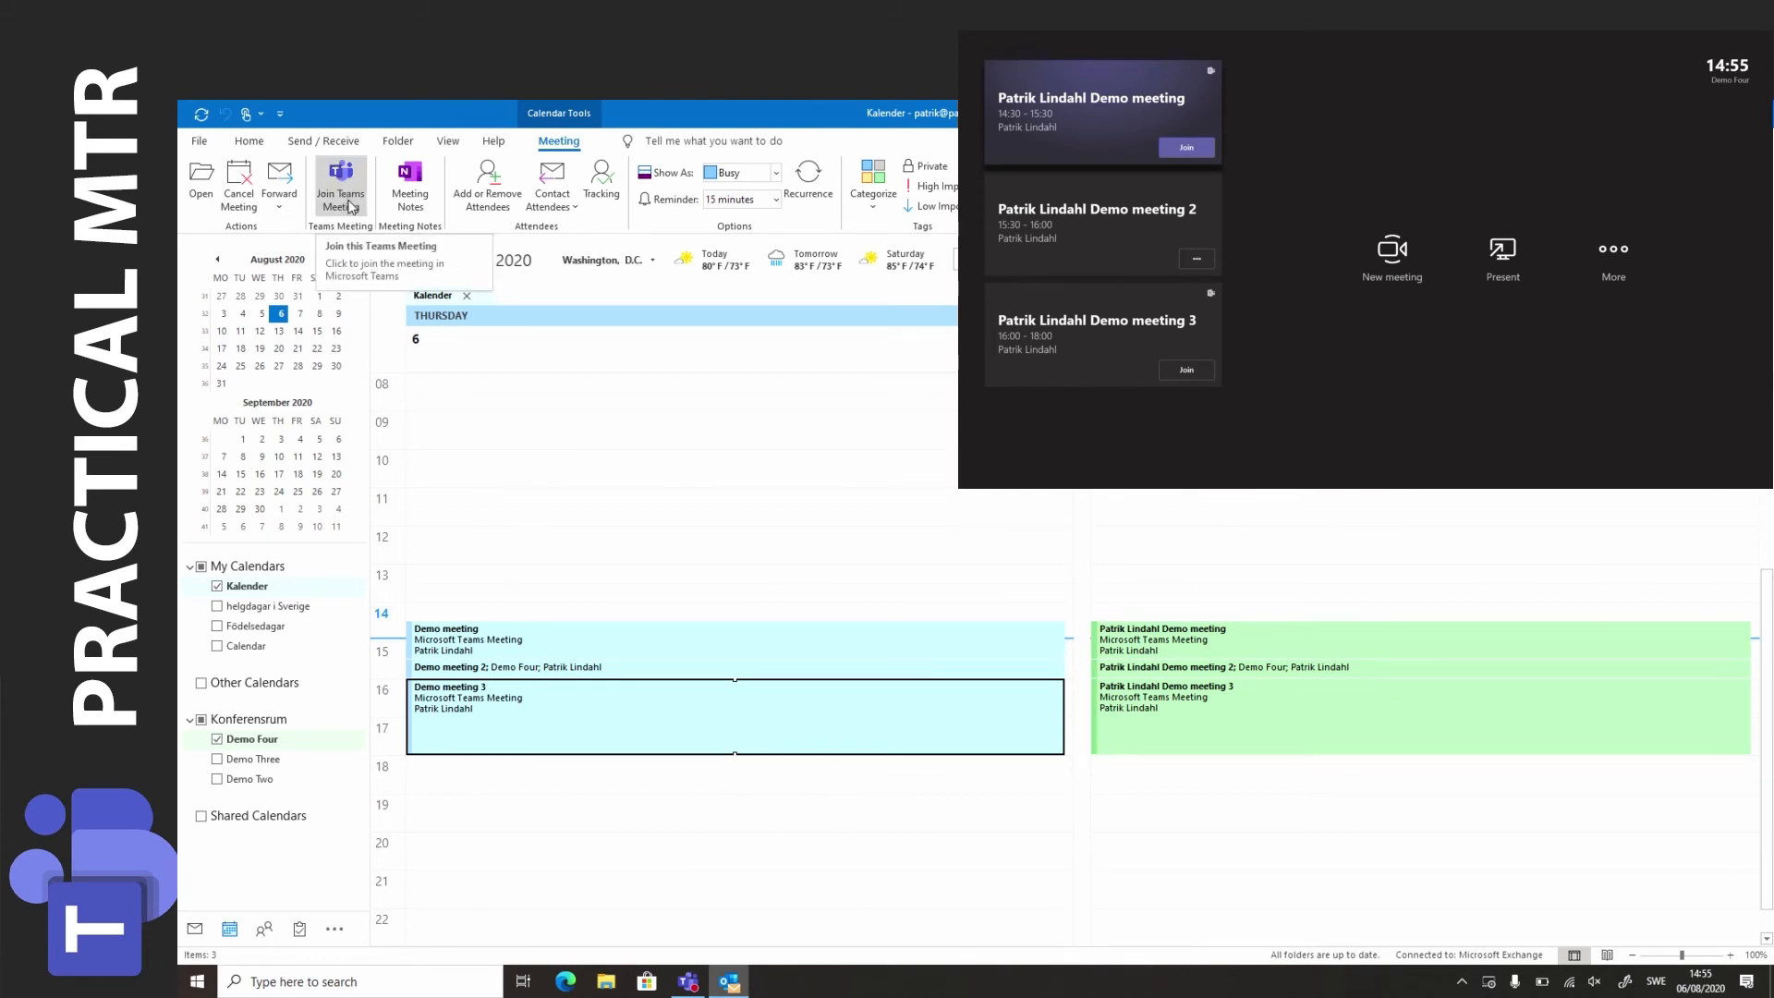
left_click(474, 628)
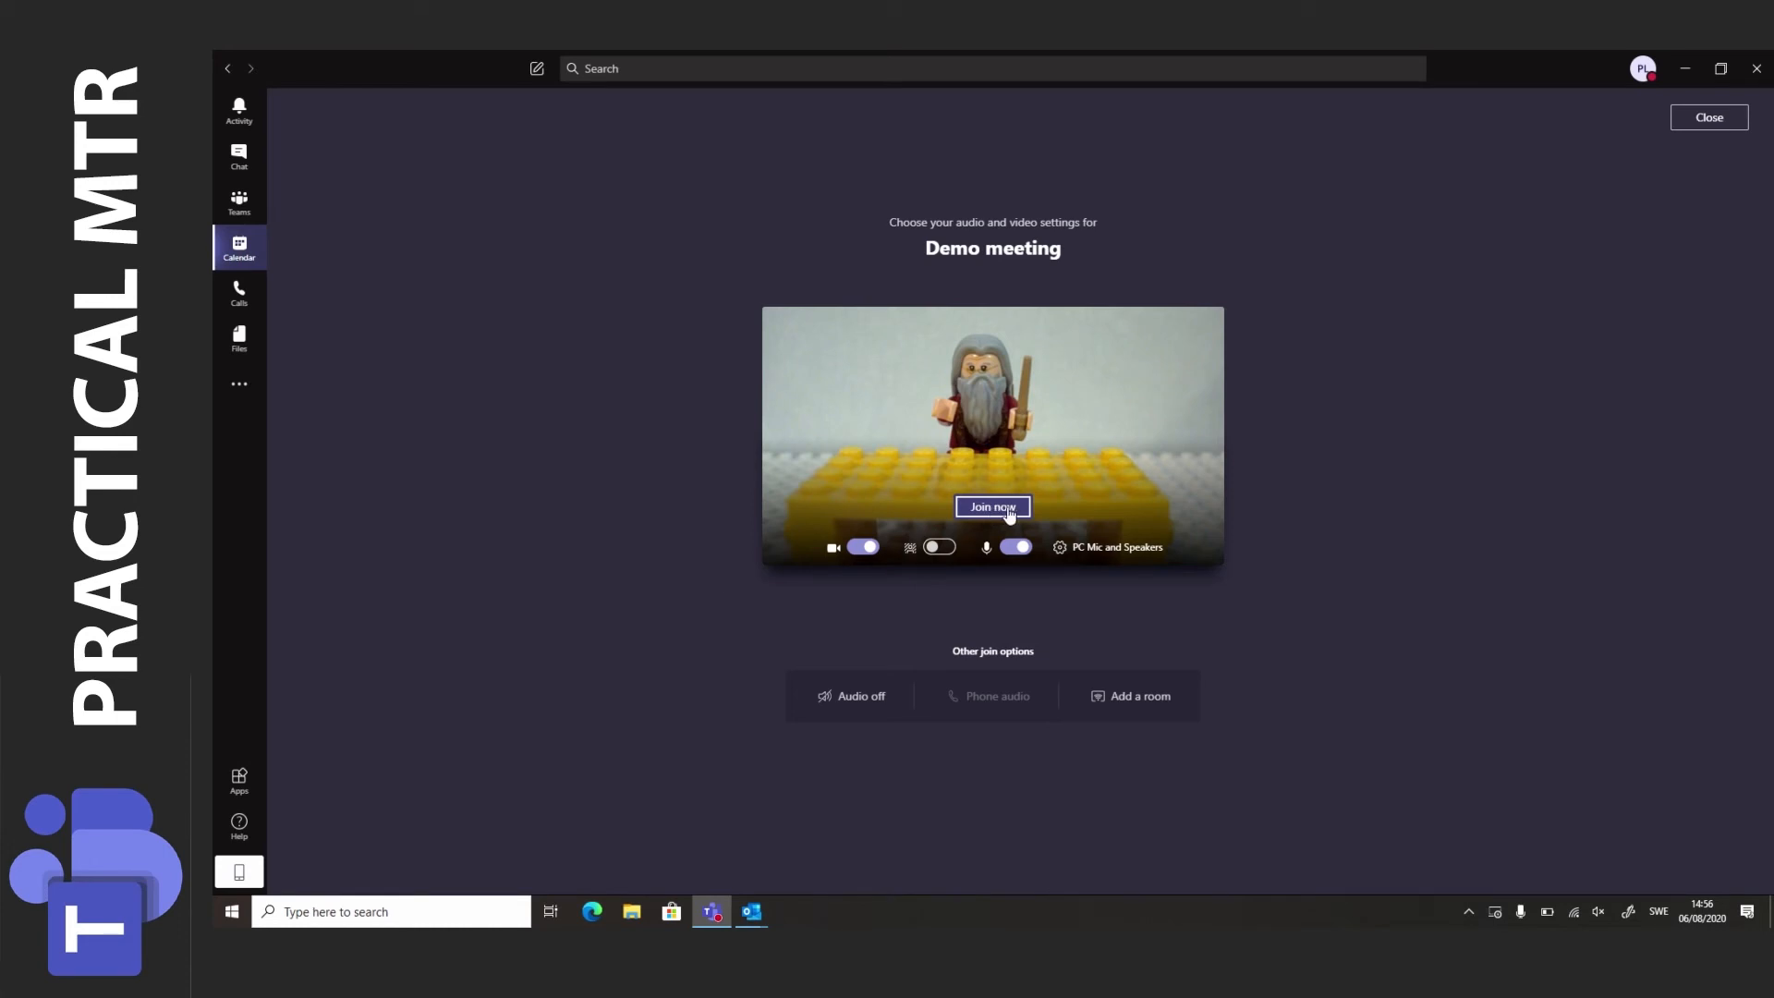
left_click(864, 549)
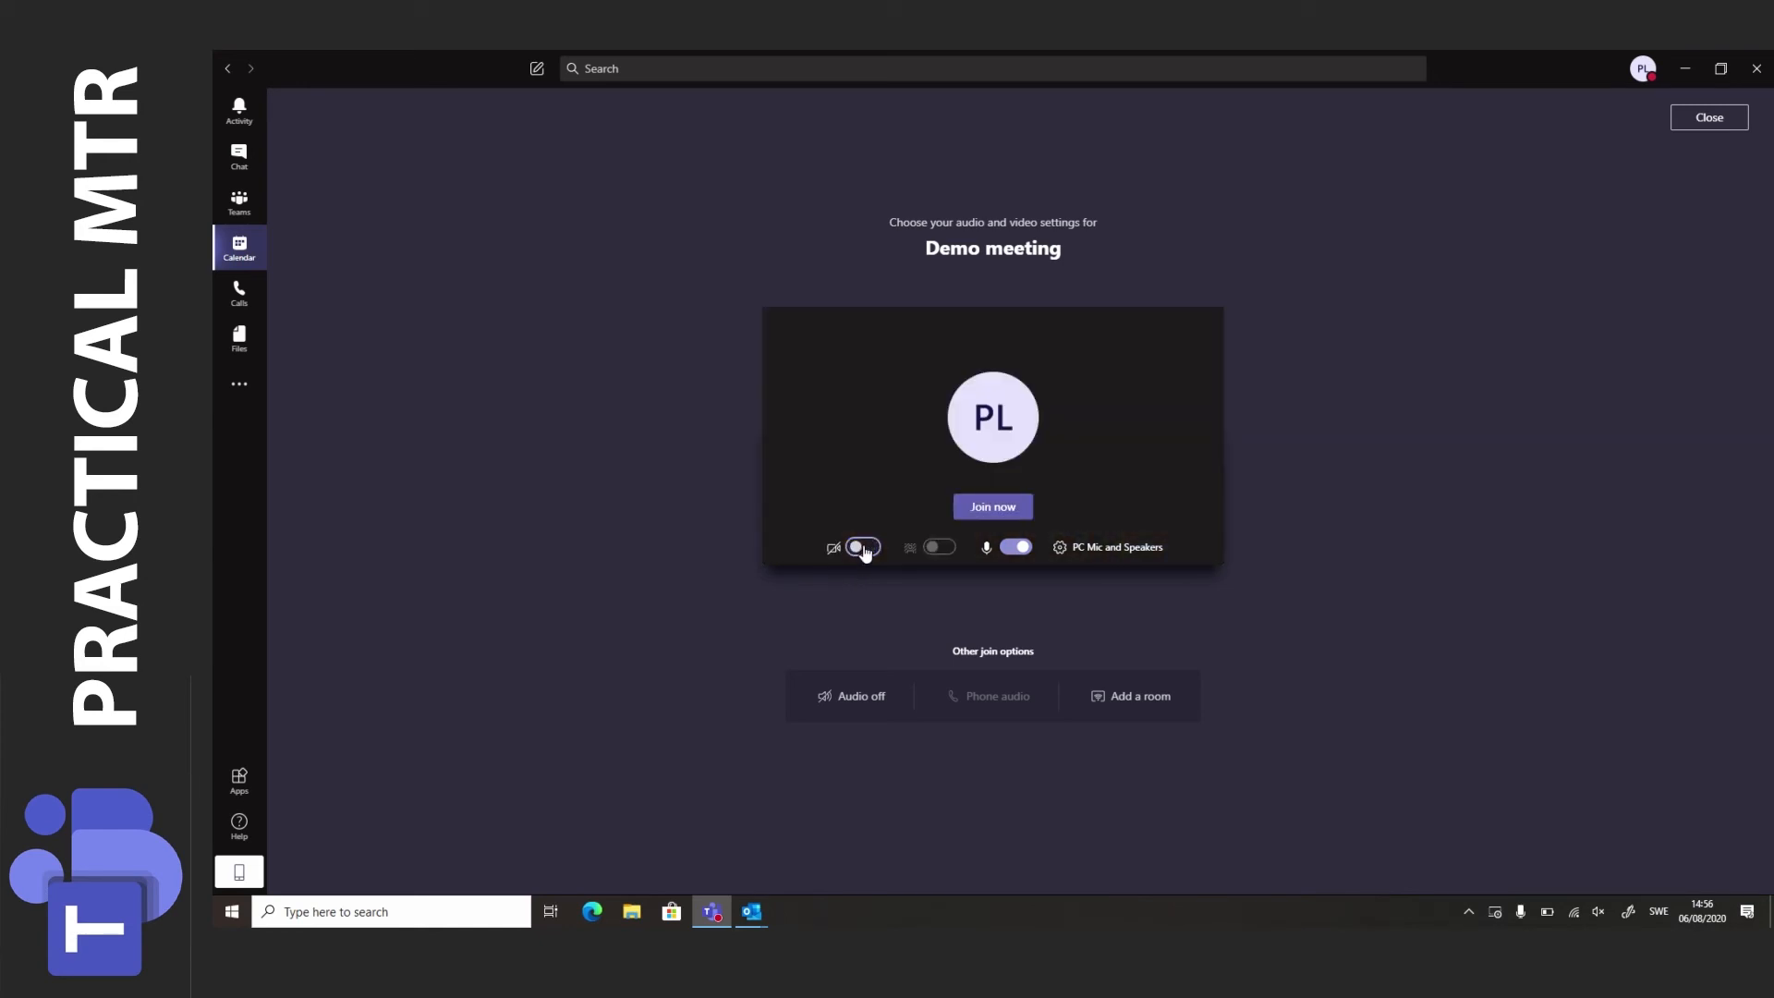
left_click(864, 550)
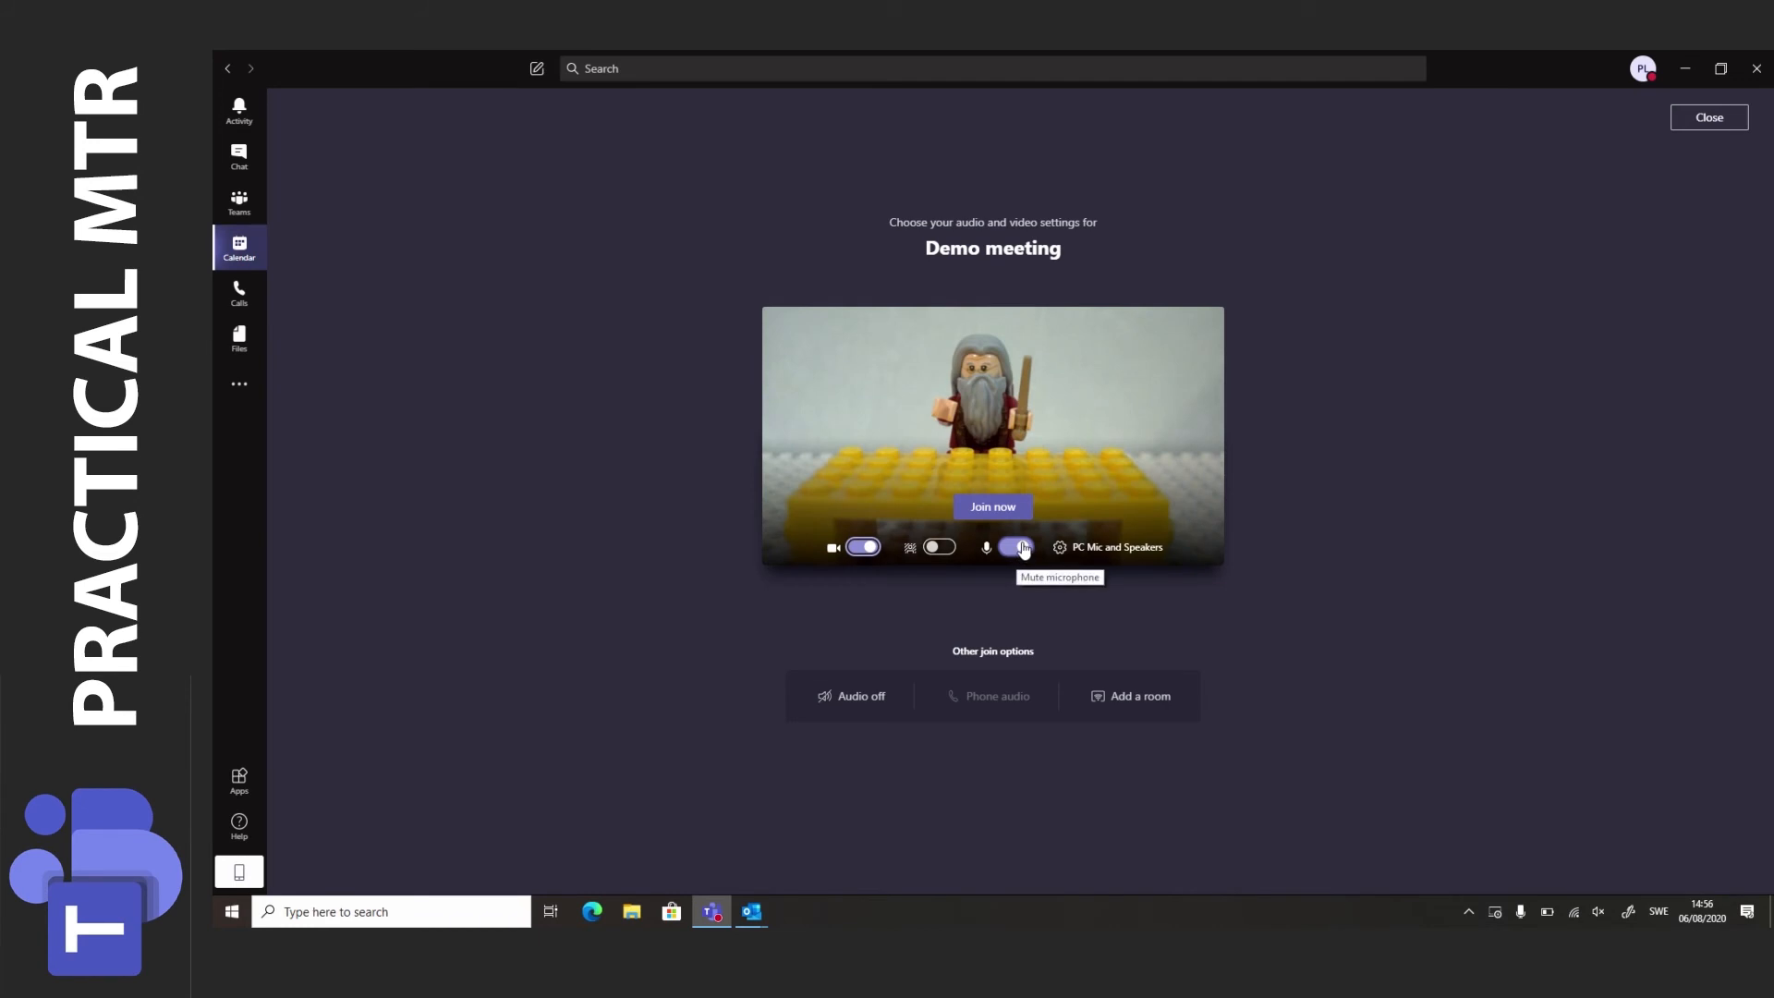
Try the colourful balloons image as video background and set the background back to none.
left_click(939, 547)
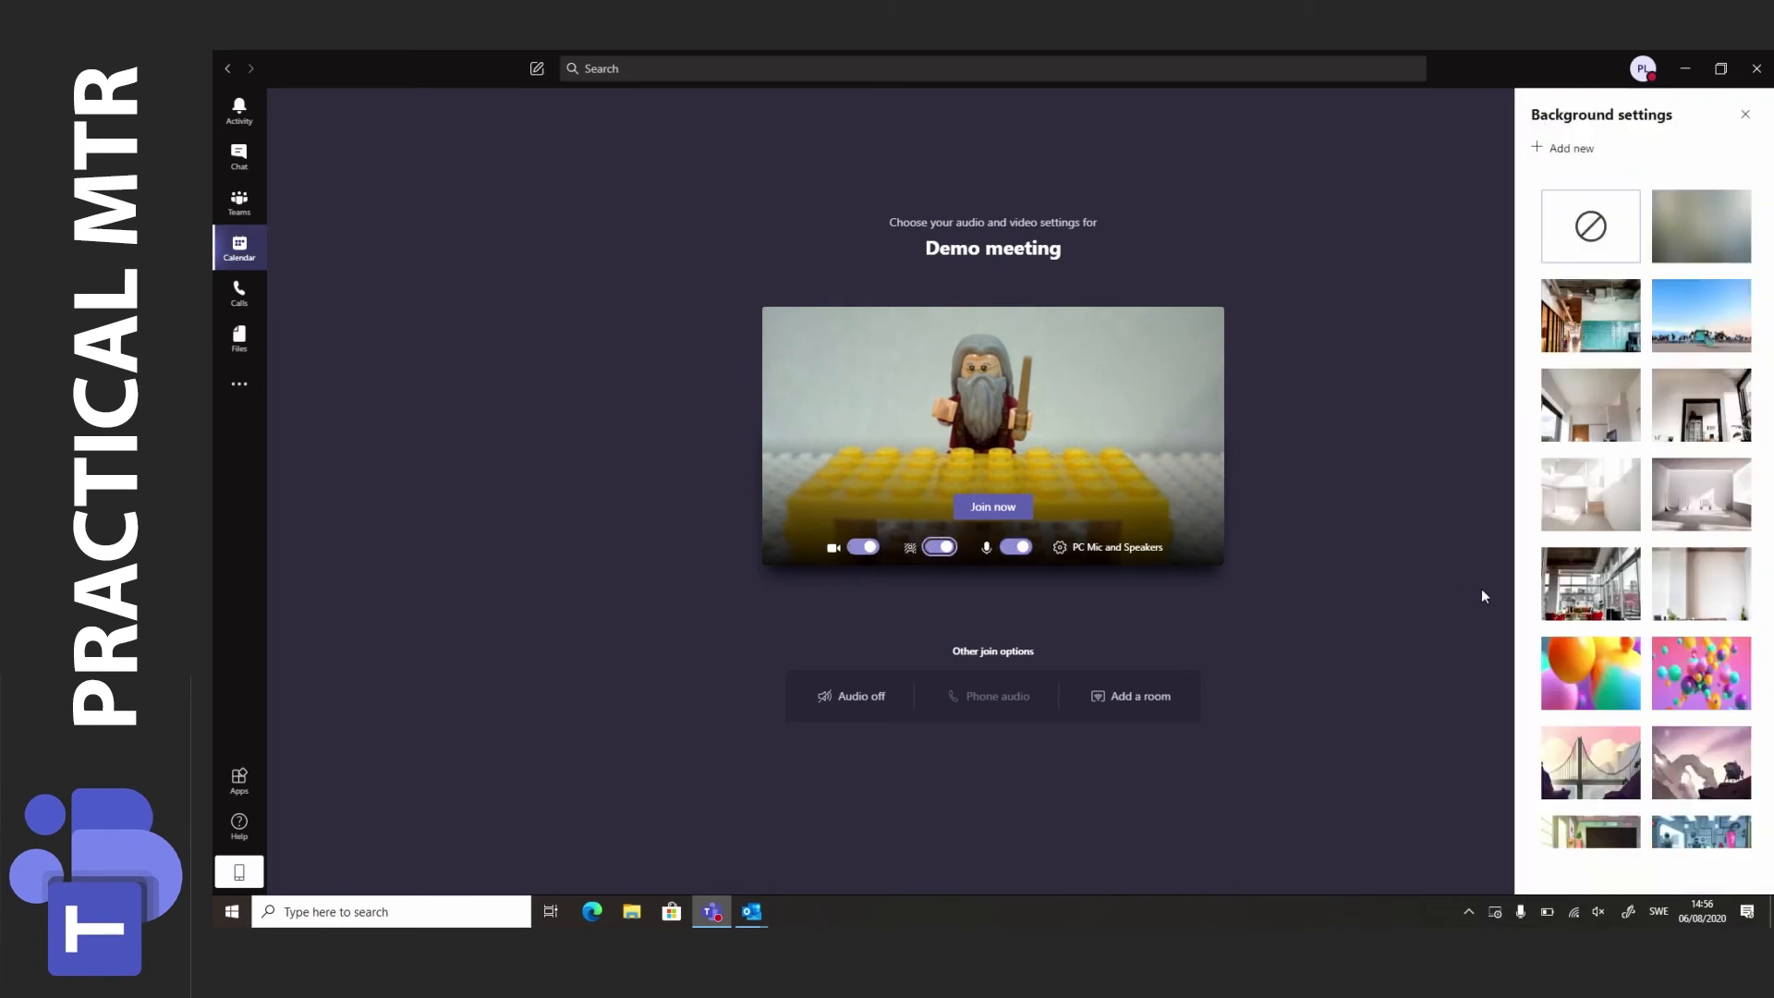
left_click(1560, 654)
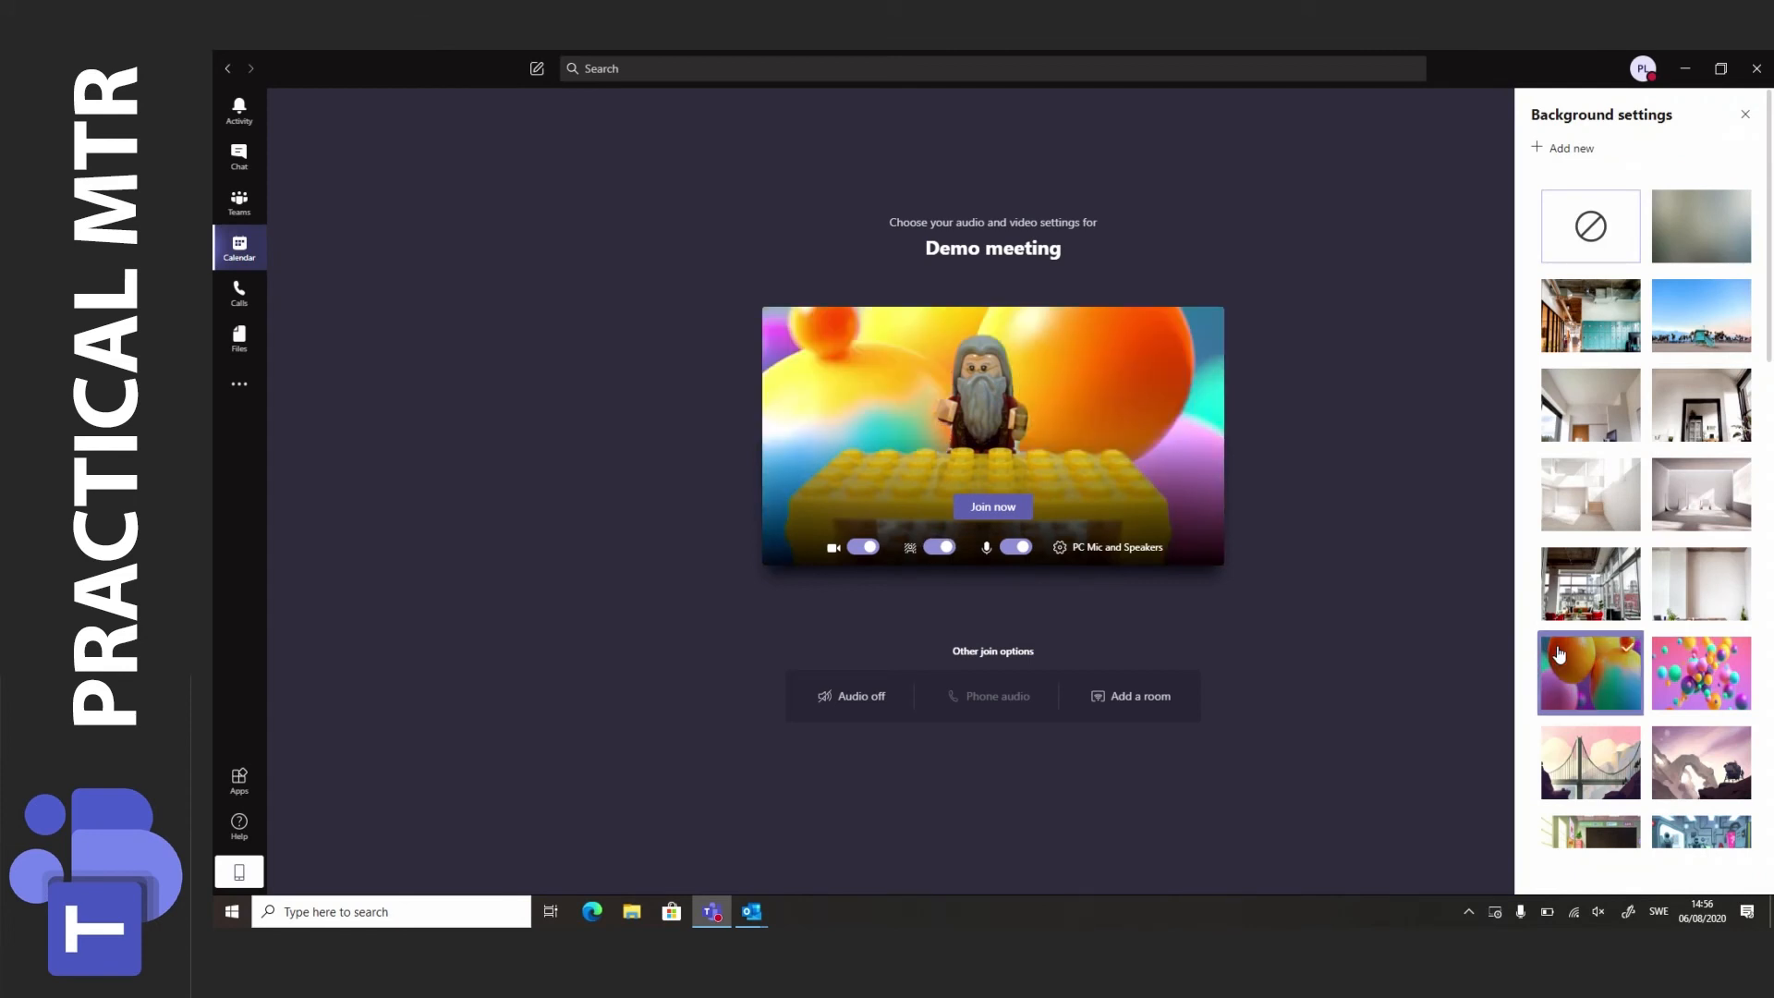
left_click(1551, 248)
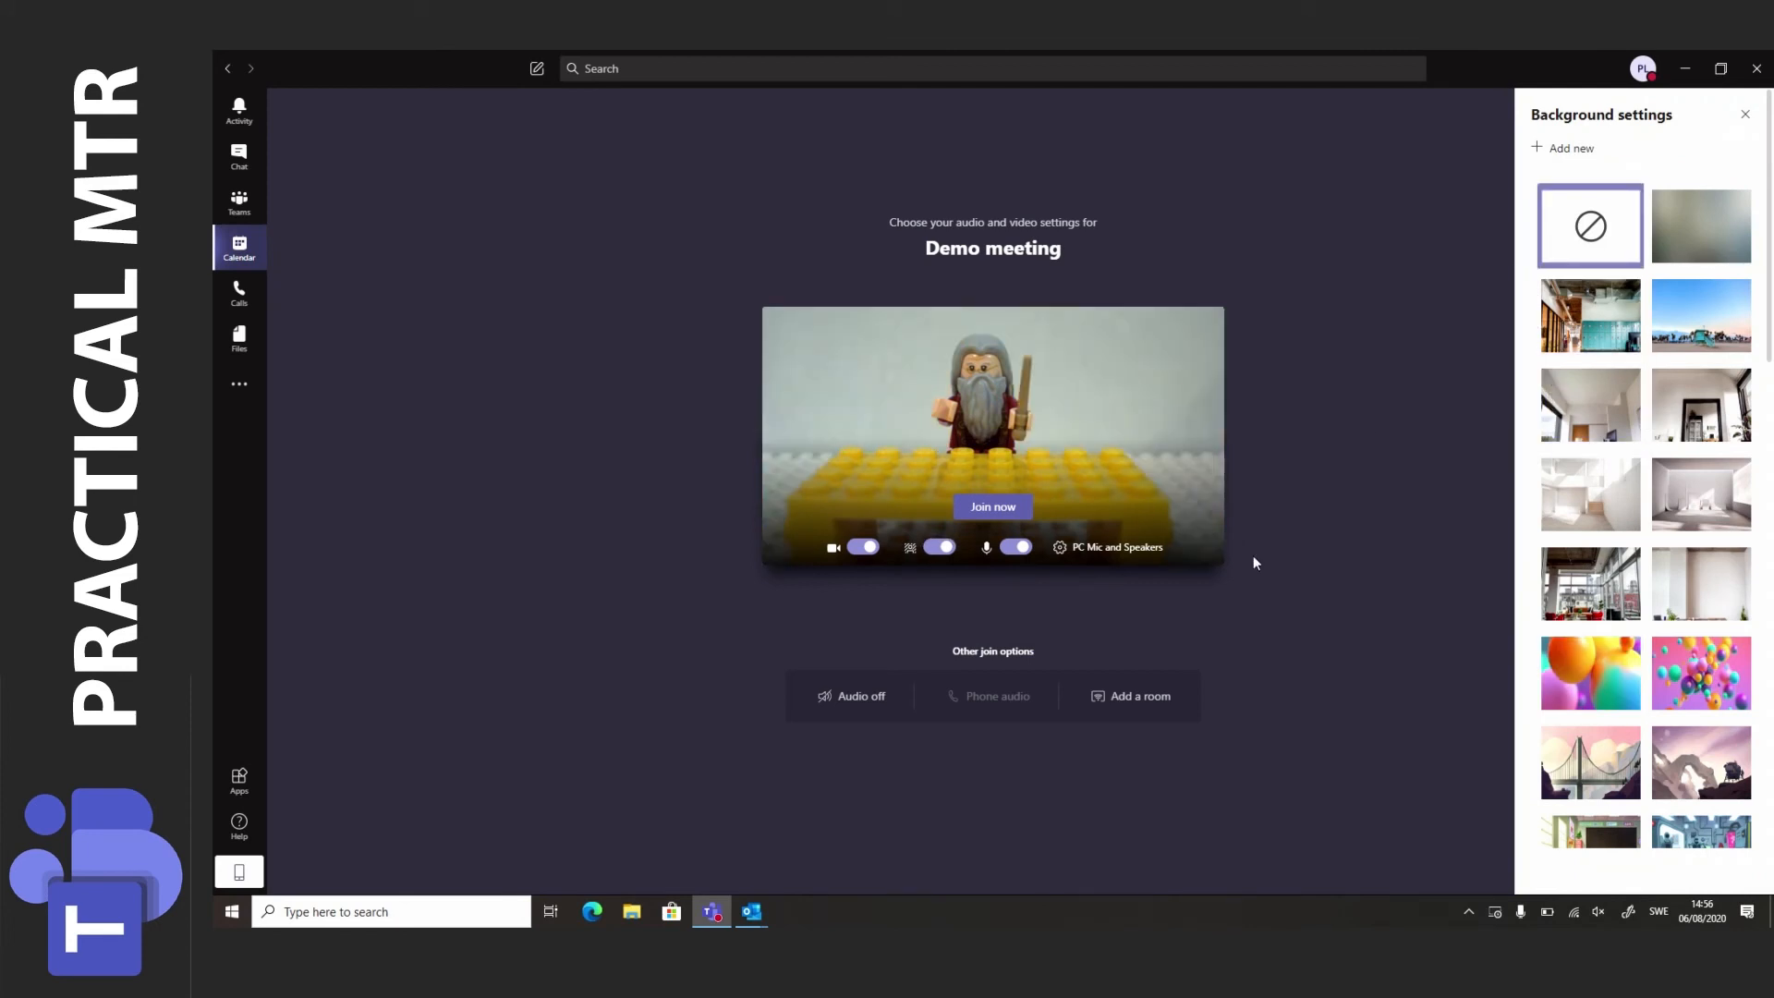
Review the device settings and the available cameras, keep TANDBERG Video, and join Demo meeting.
left_click(1119, 547)
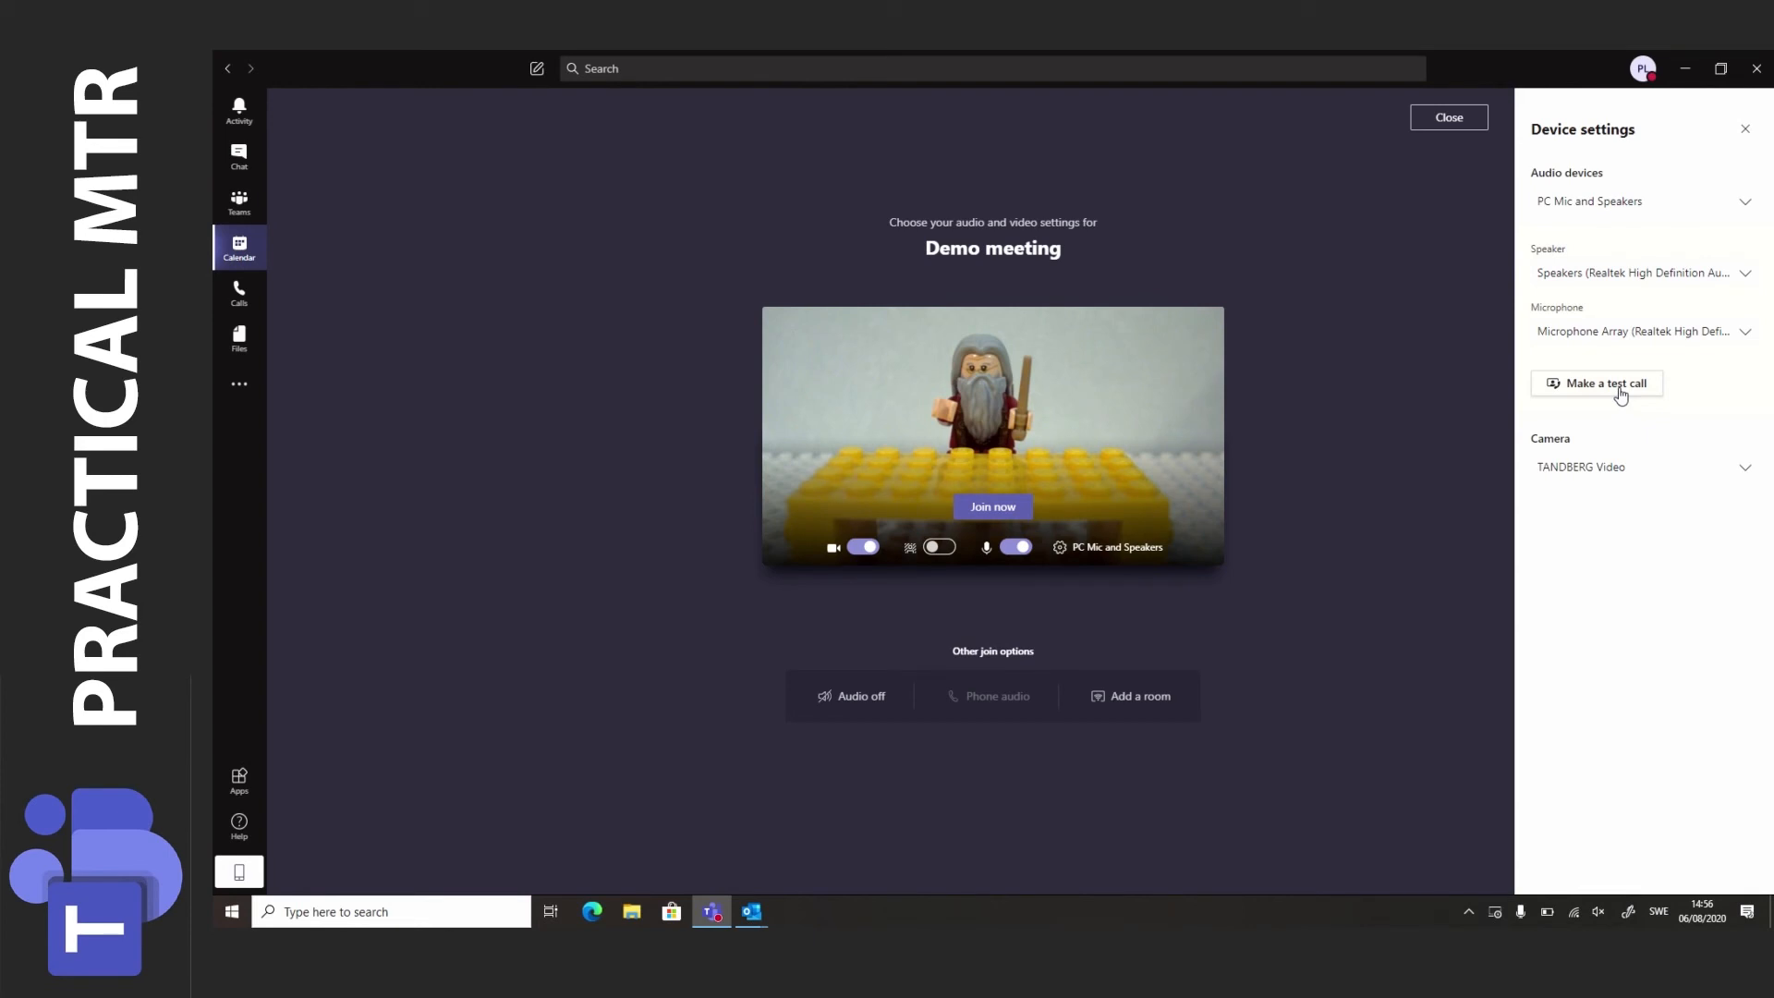
left_click(1619, 470)
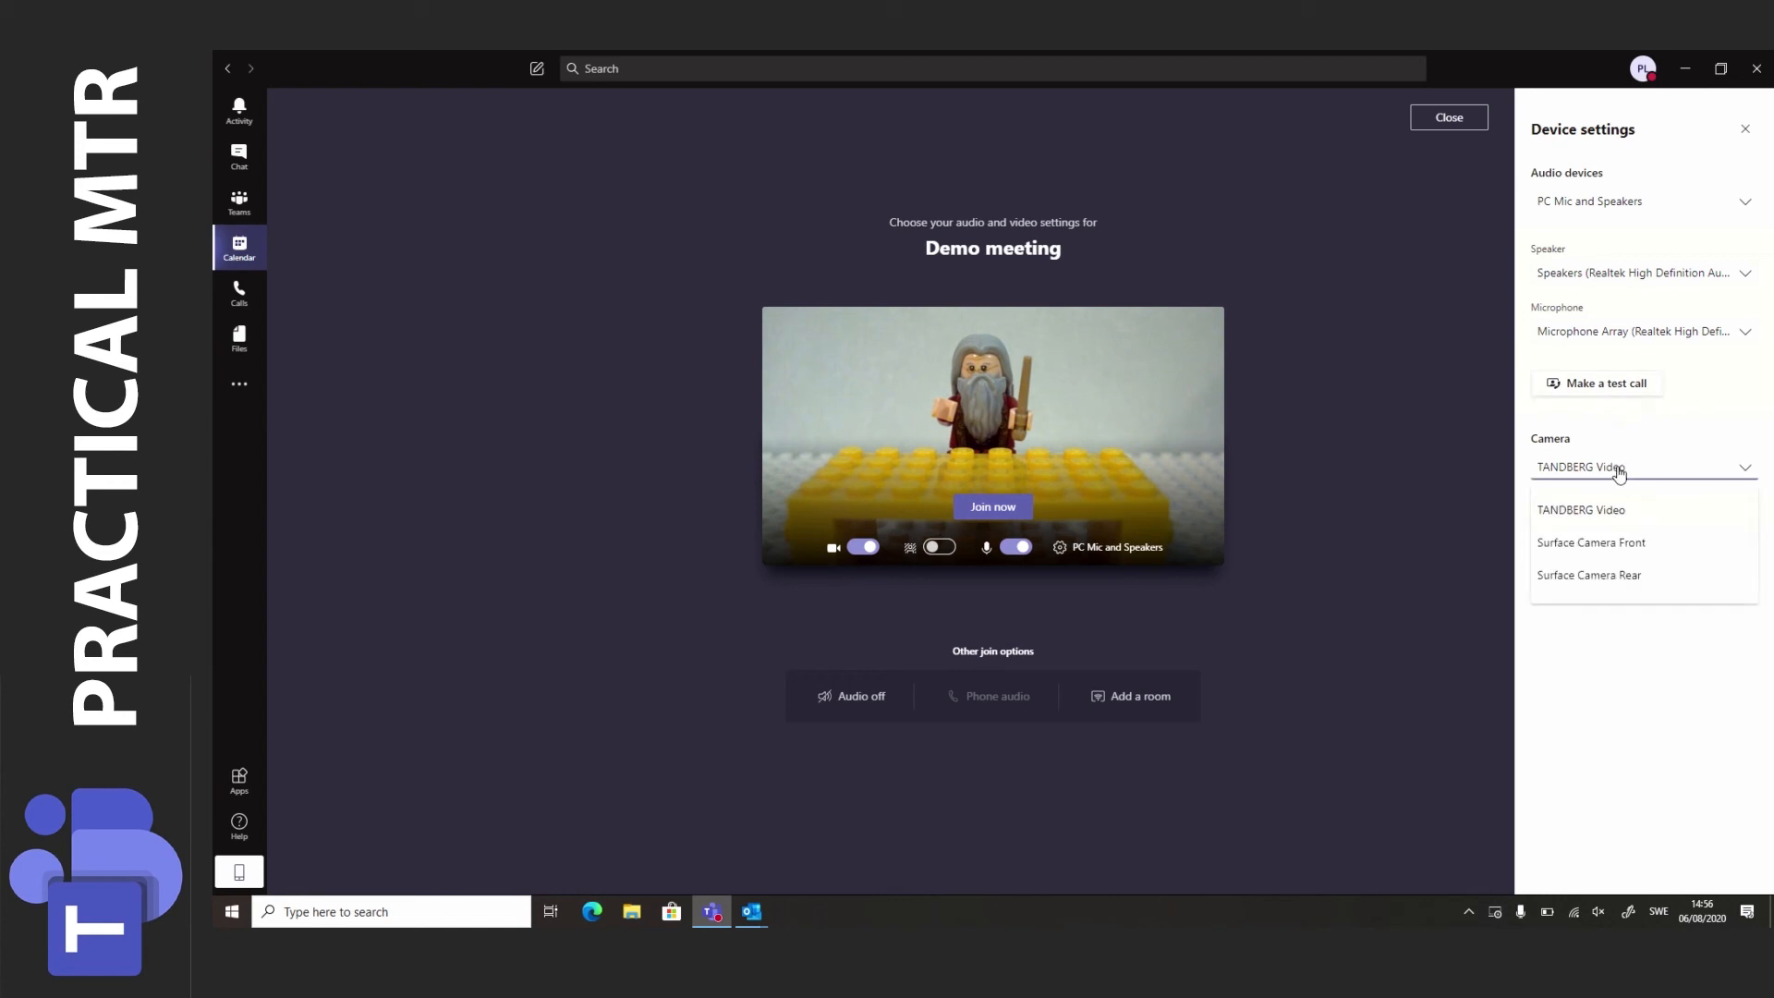
left_click(1615, 451)
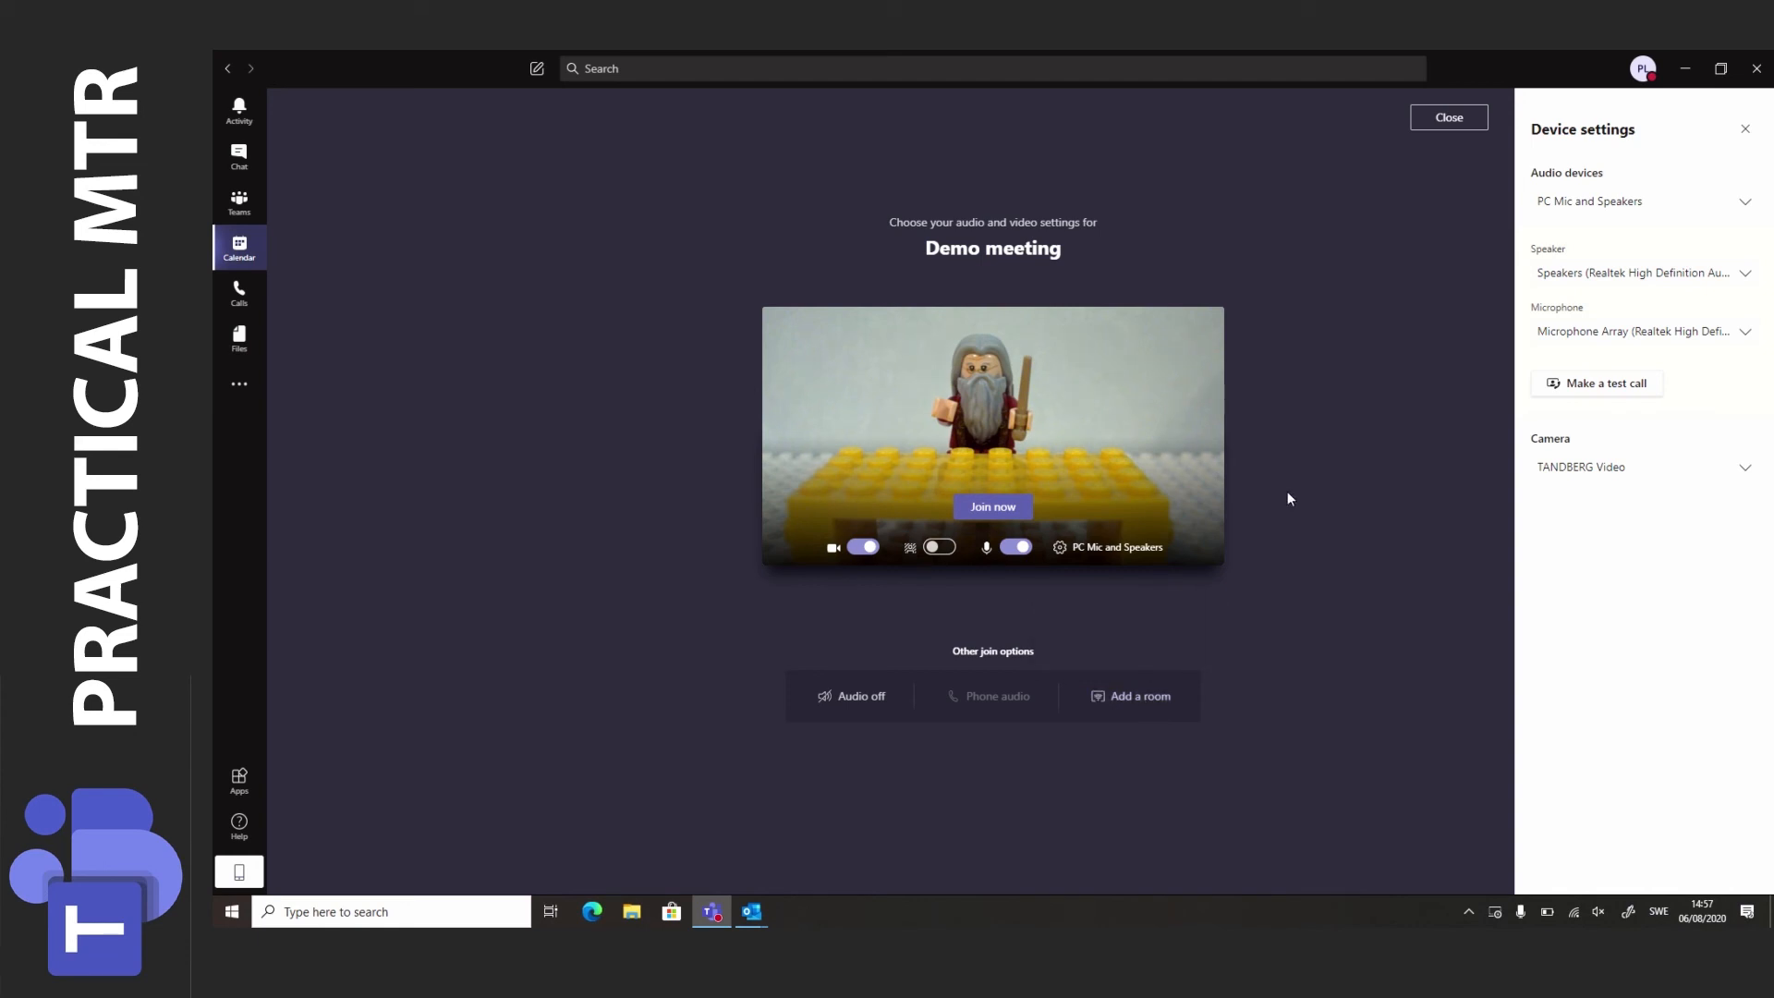
left_click(993, 507)
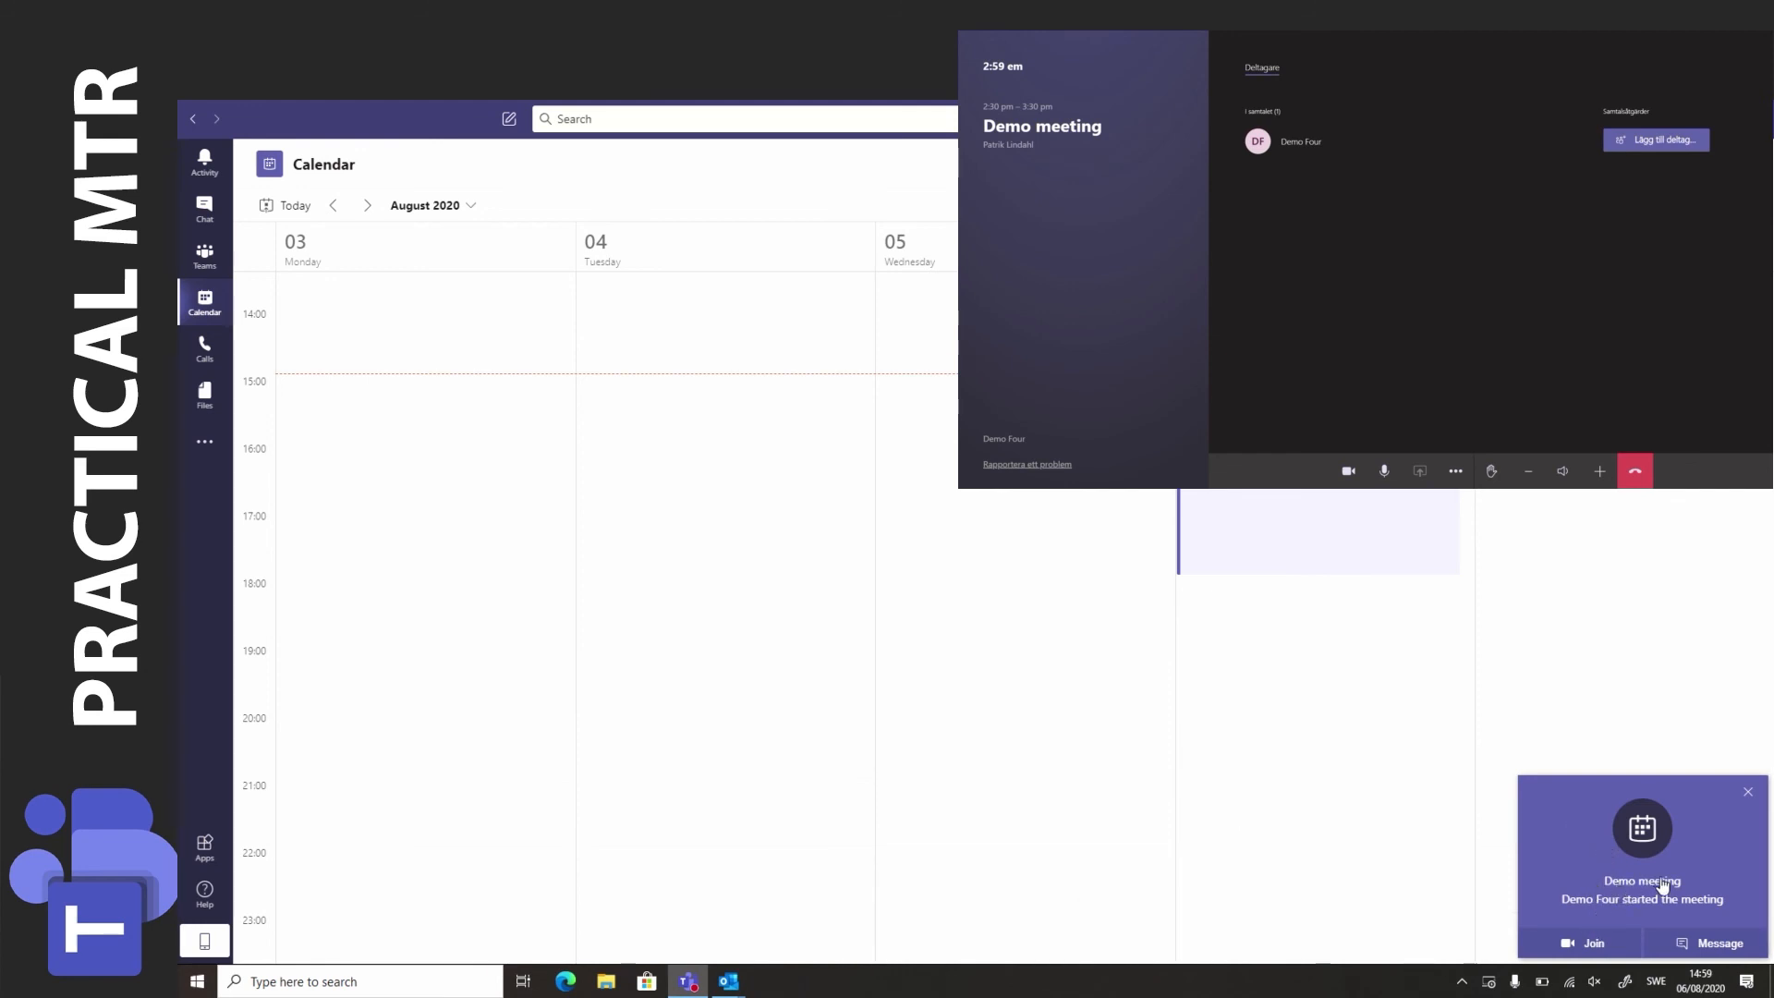
Join Demo meeting from the notification of its start by Demo Four, with camera and microphone on, and leave the call.
left_click(1591, 946)
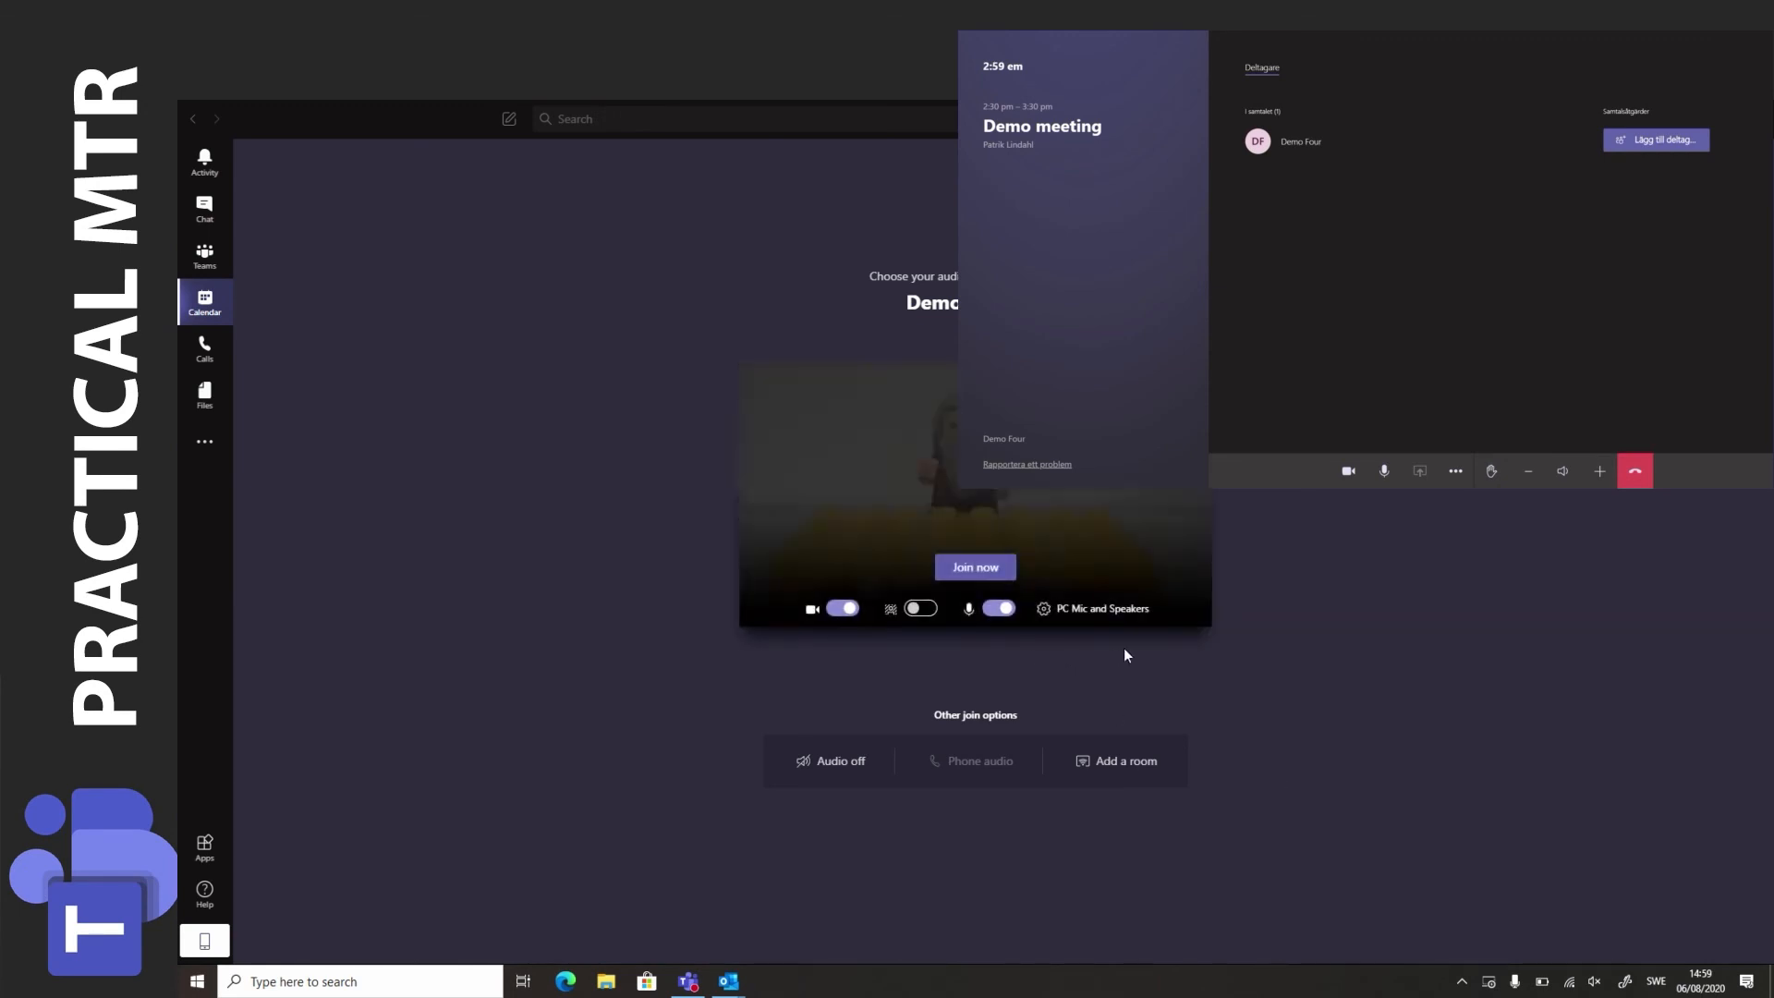
left_click(974, 577)
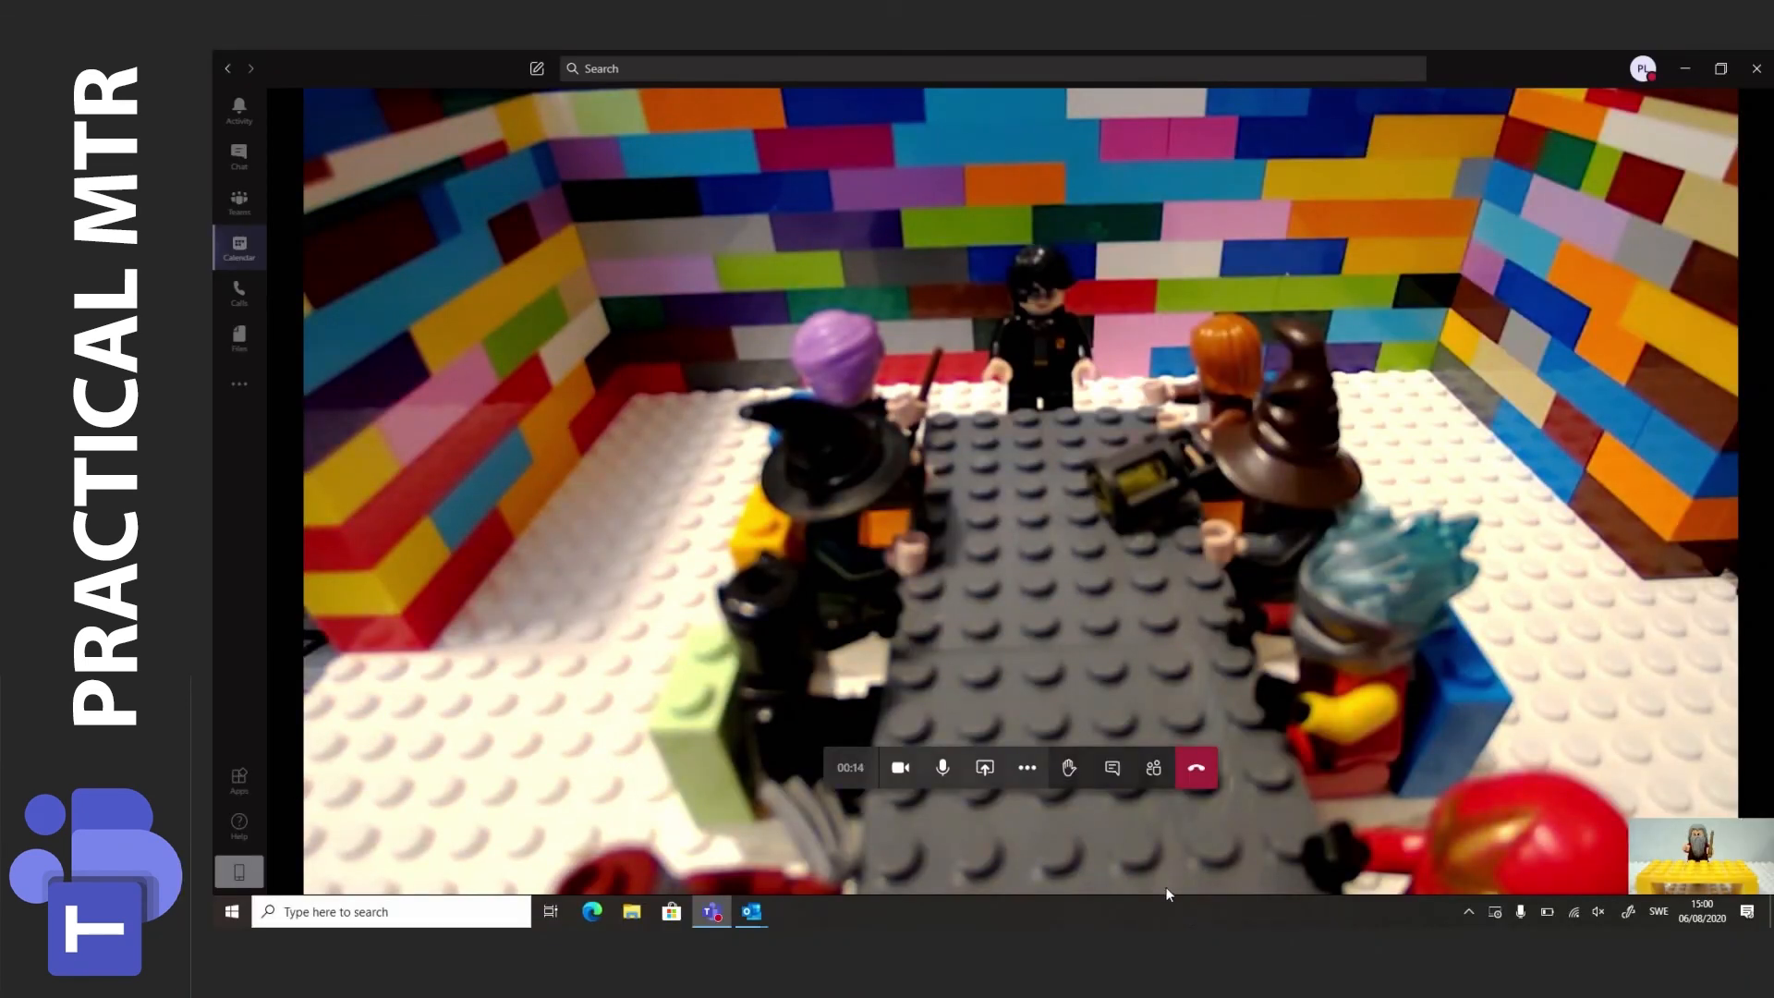
left_click(1196, 772)
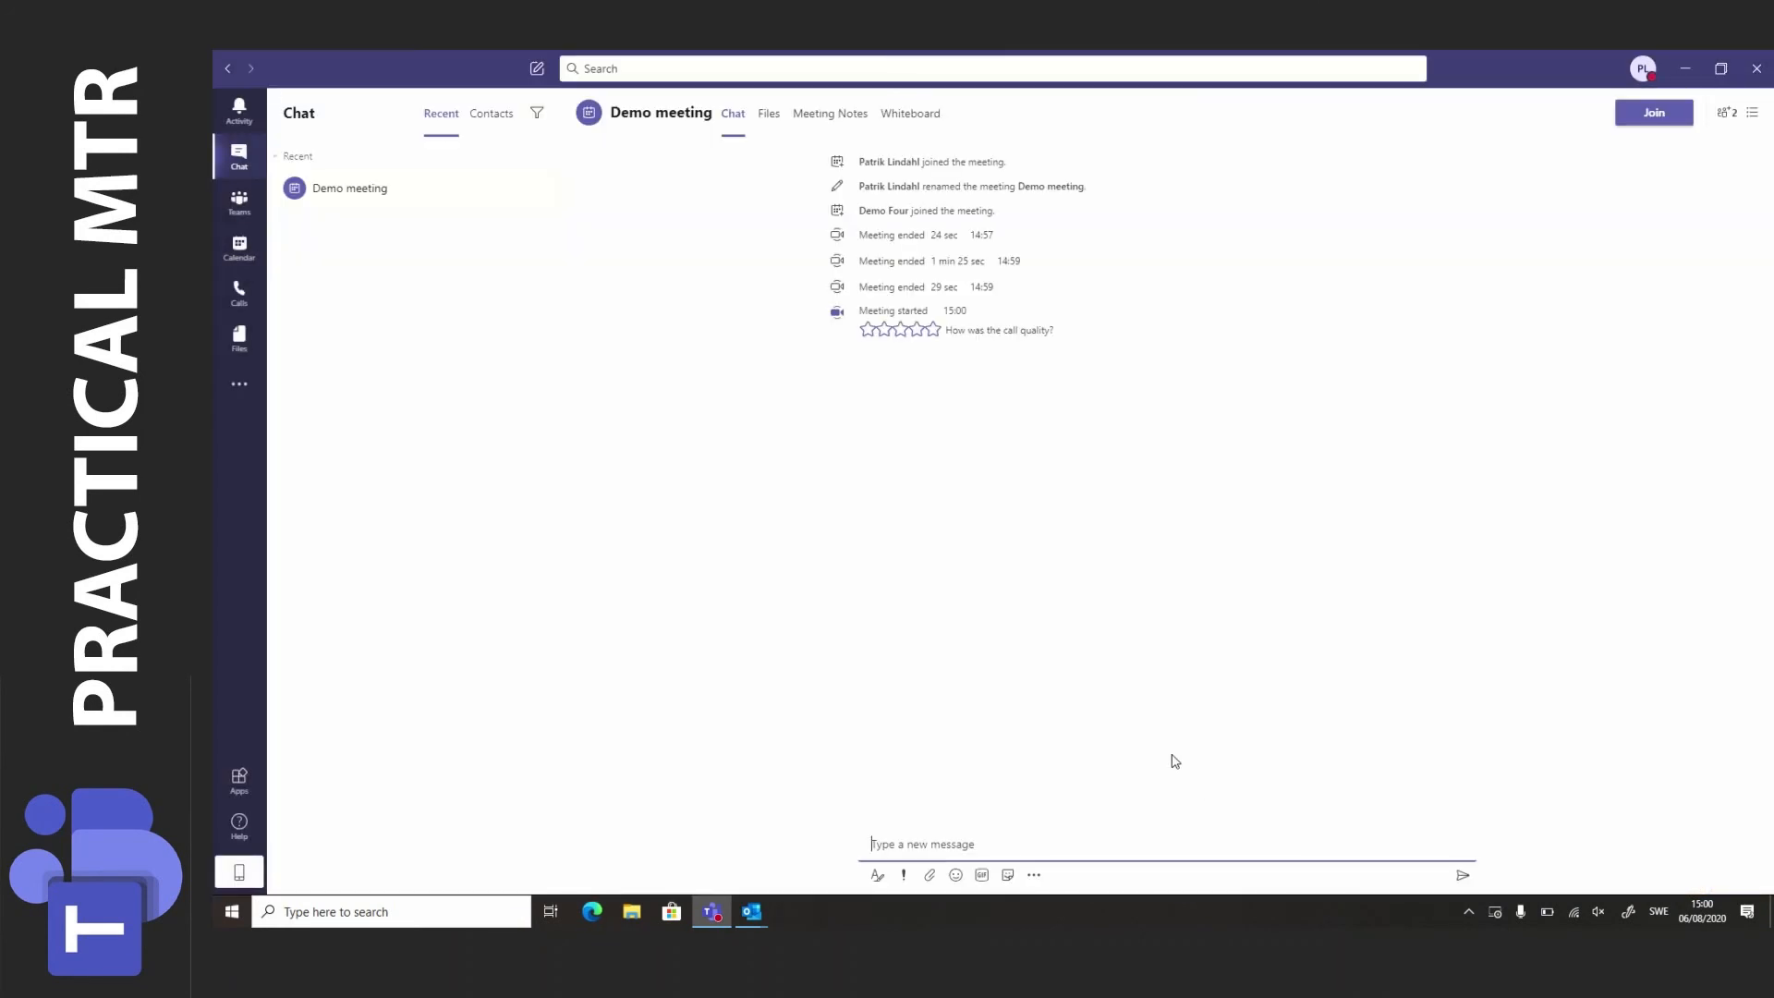
Compare the booked meetings in the Teams calendar with those in the Outlook calendar and return to Teams.
left_click(240, 247)
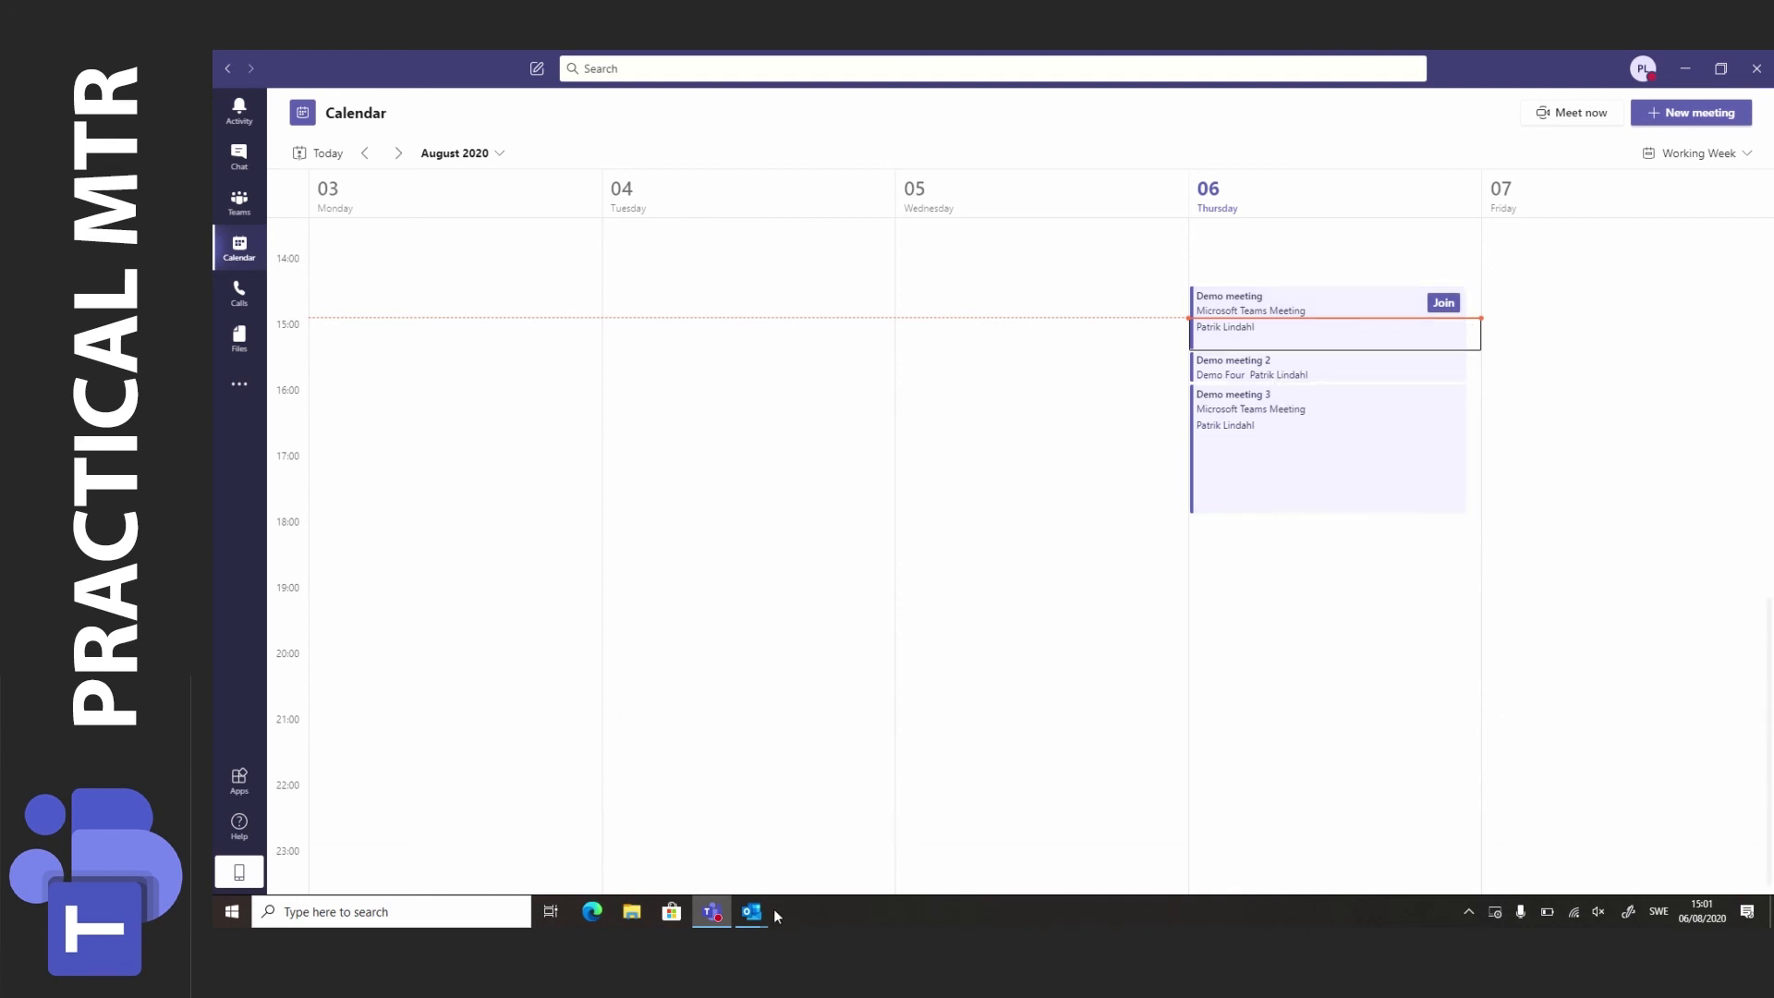
mouse_move(751, 910)
left_click(693, 823)
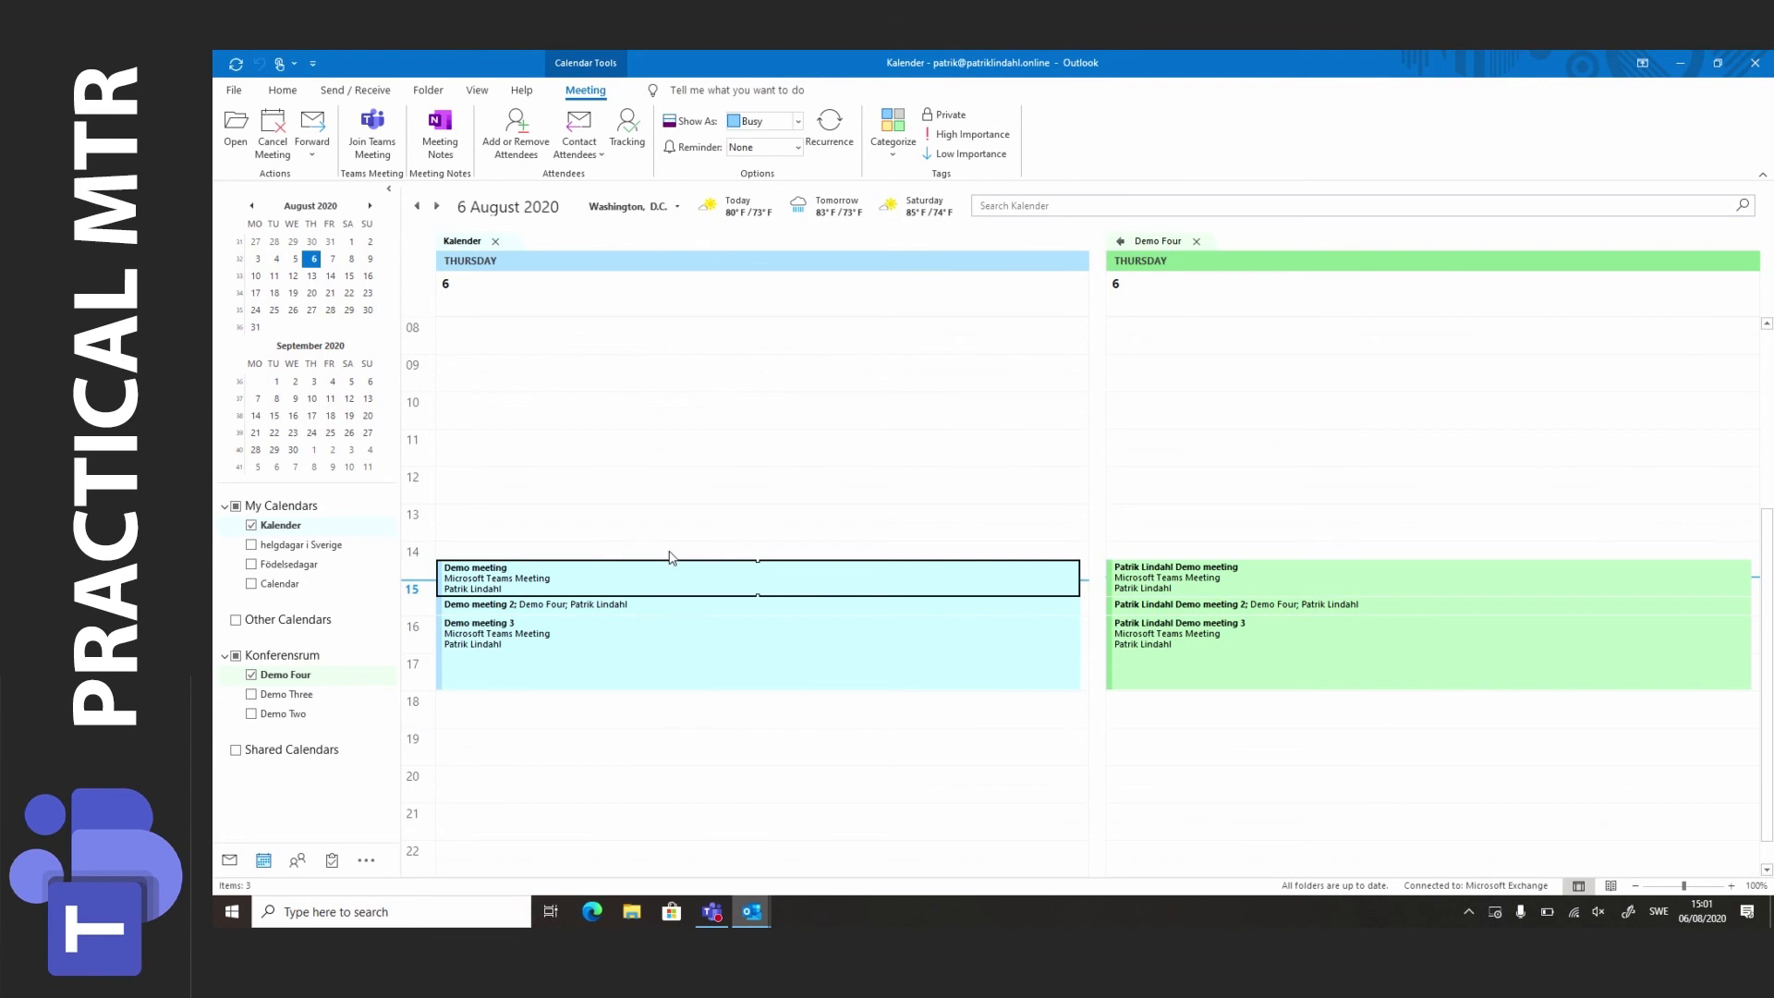
key("alt+Tab")
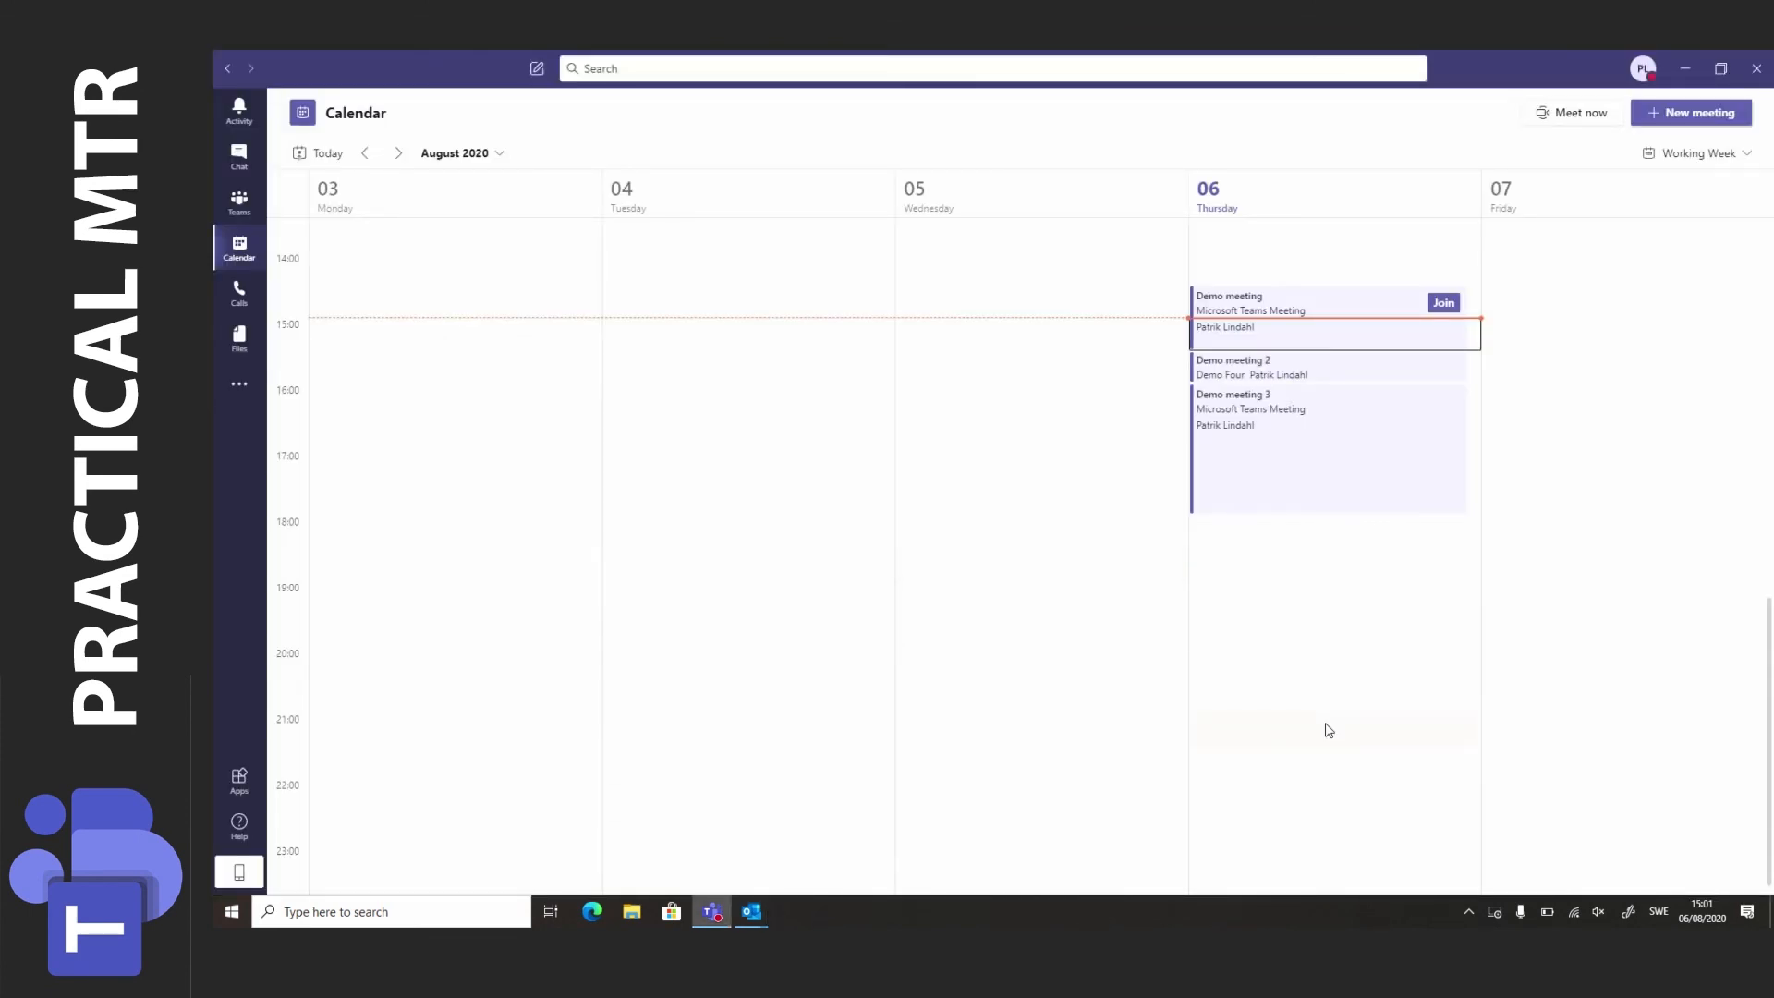